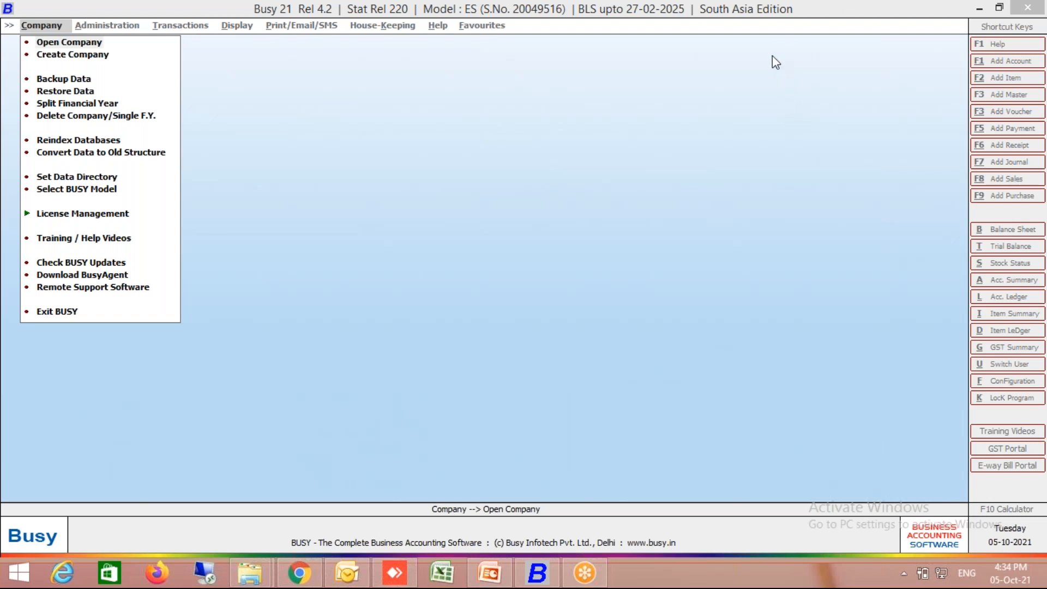
key(super)
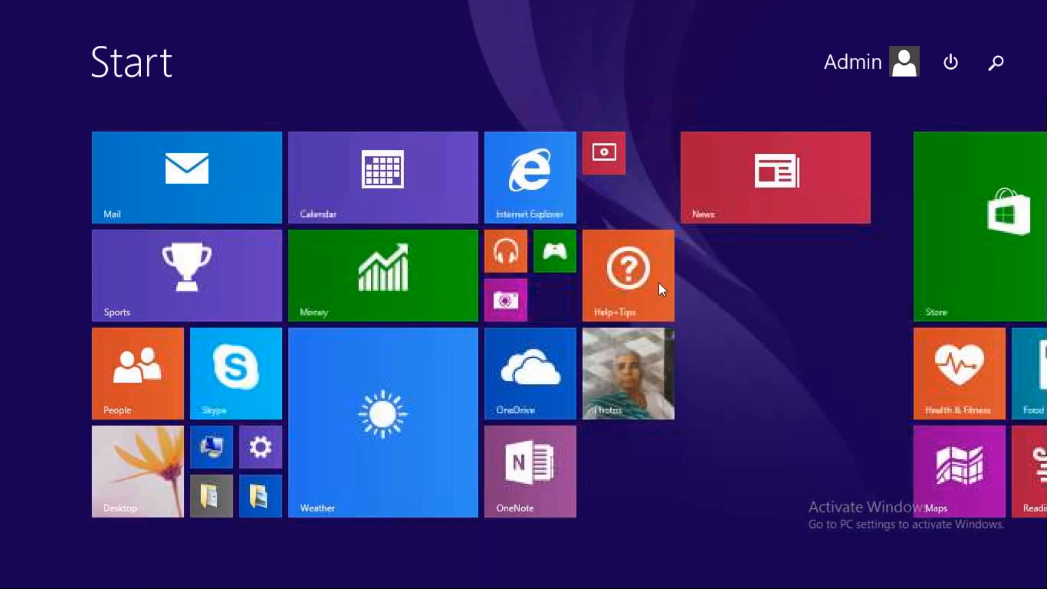
key(super)
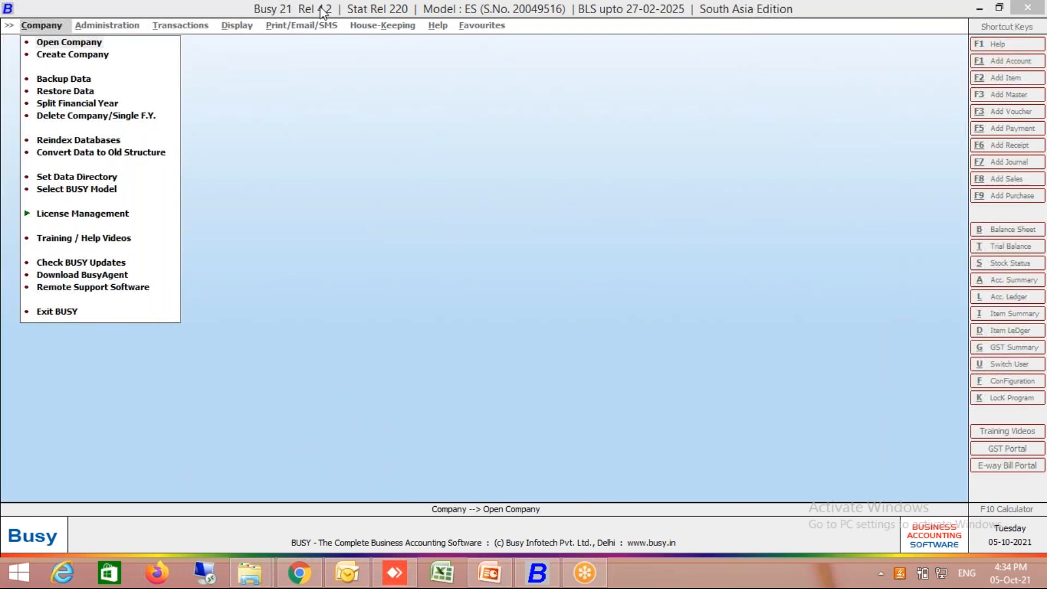
click(277, 12)
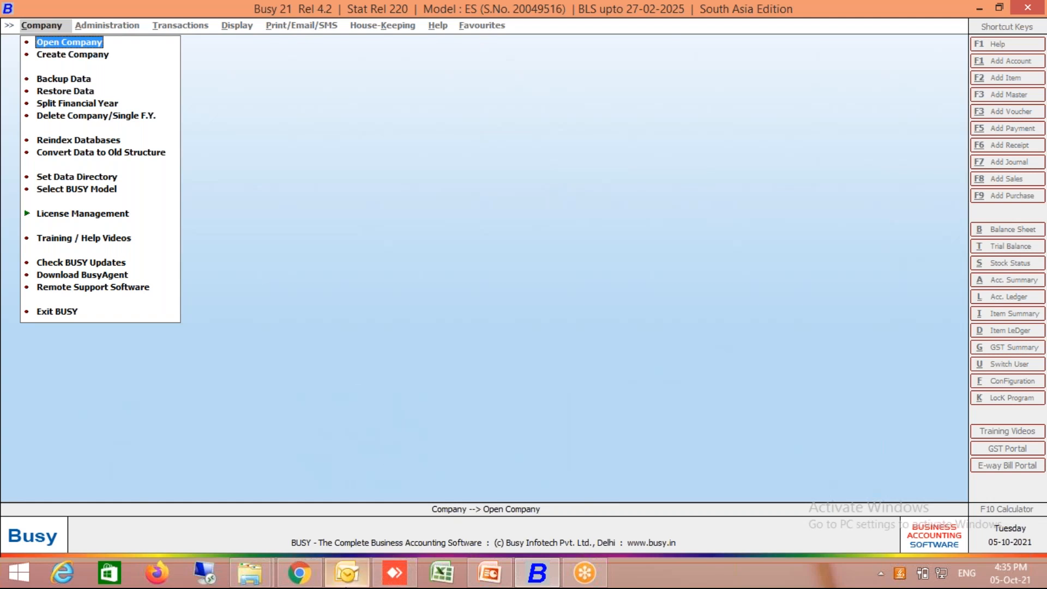
- Switch to Chrome, load busywin.com in a new tab and go to its Products download page
click(306, 577)
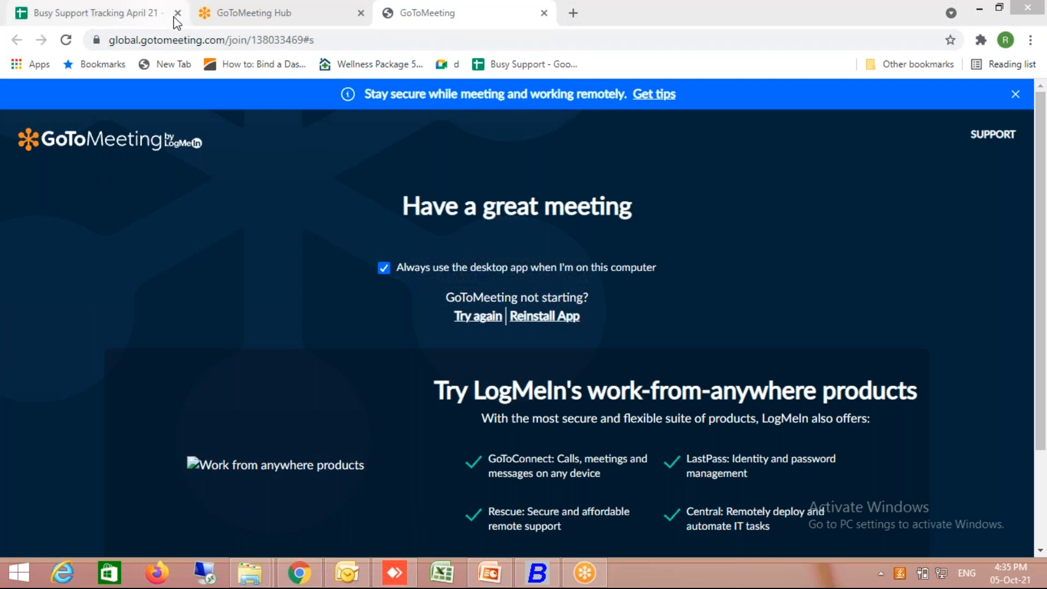
click(388, 154)
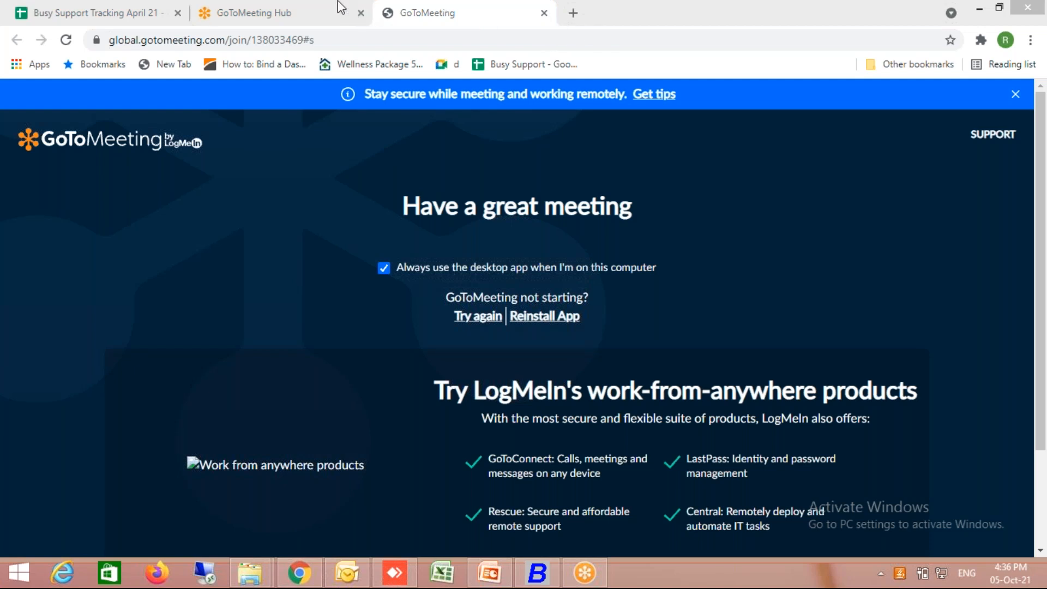
click(573, 13)
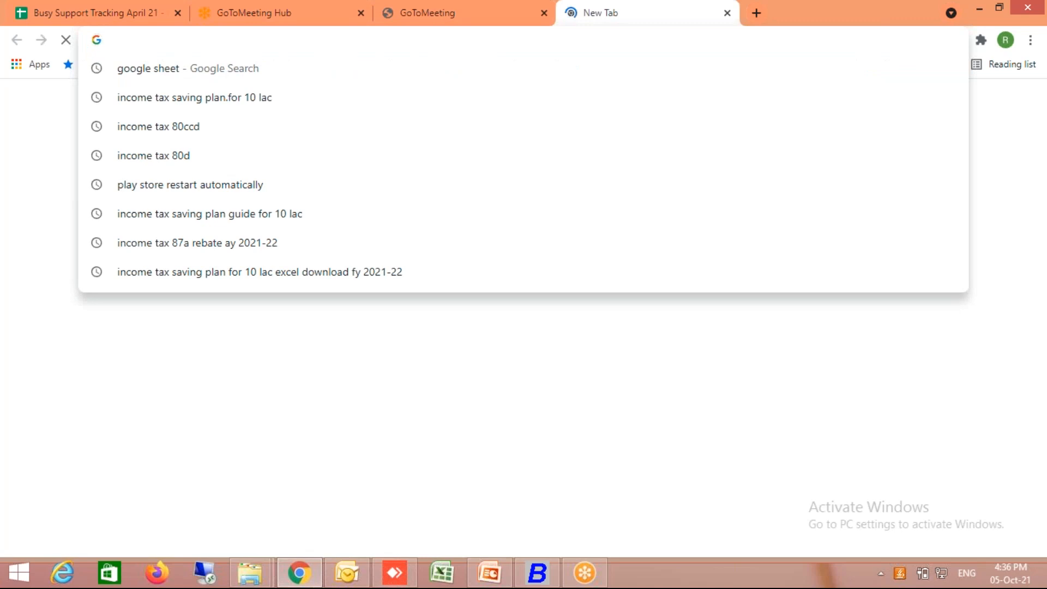
text(busywin)
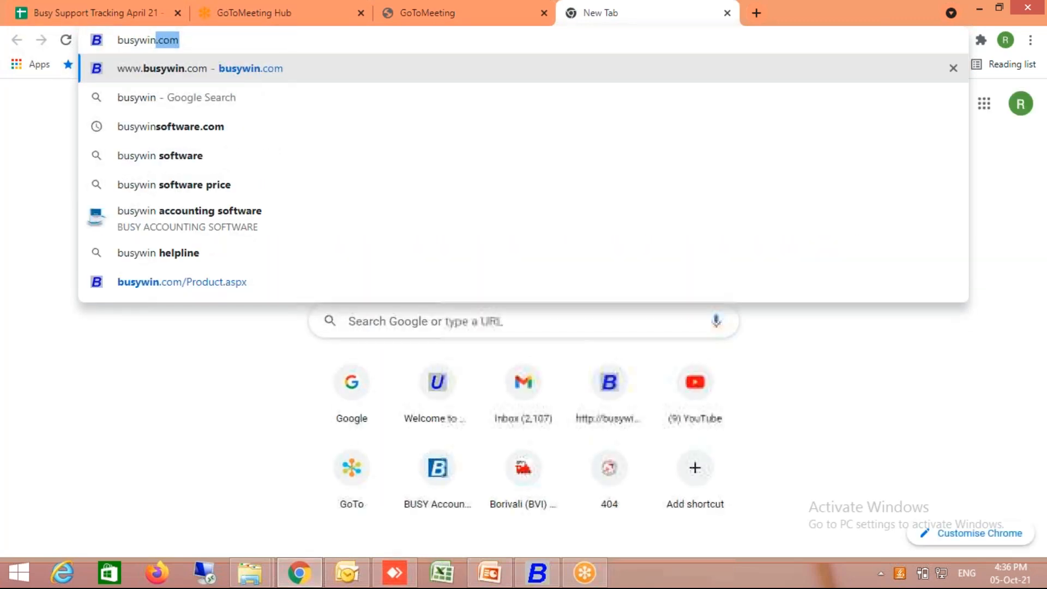
key(Return)
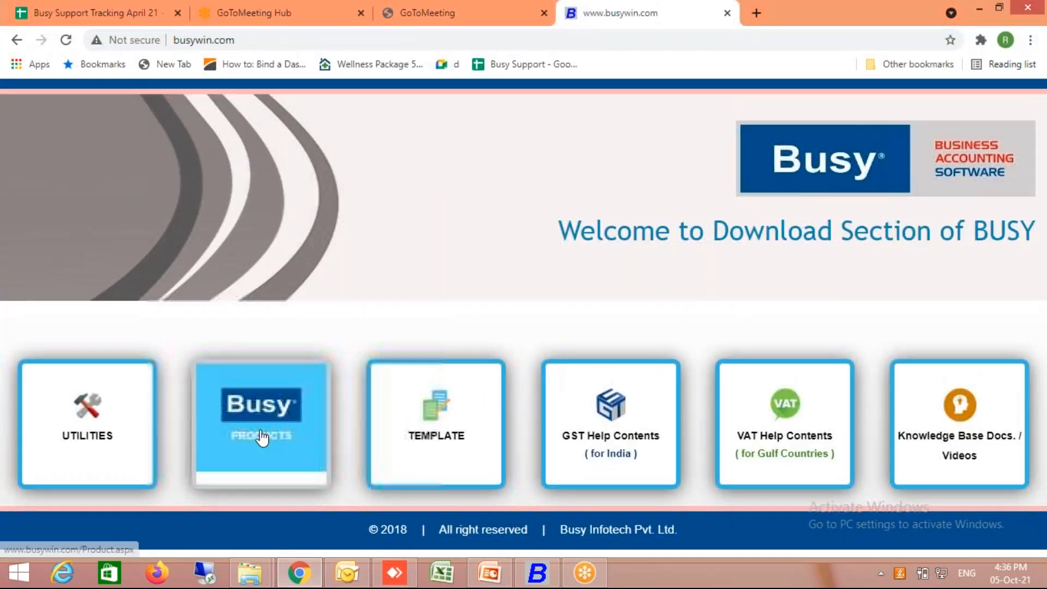
click(261, 436)
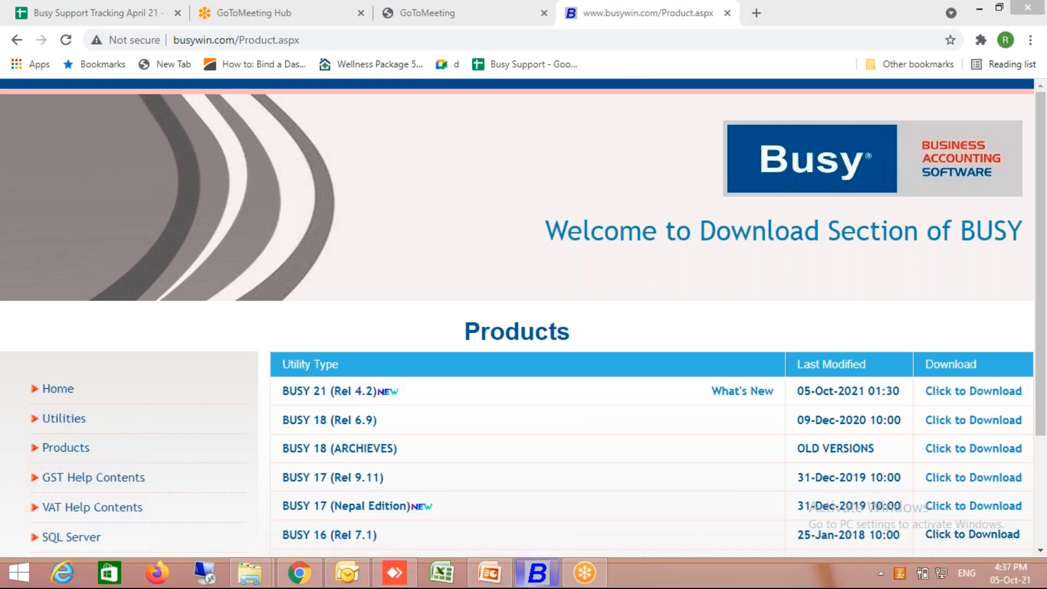
- Switch to Busy and start a new company with the name and print name Busy Demo for Restaurant, leaving the short name blank
click(538, 573)
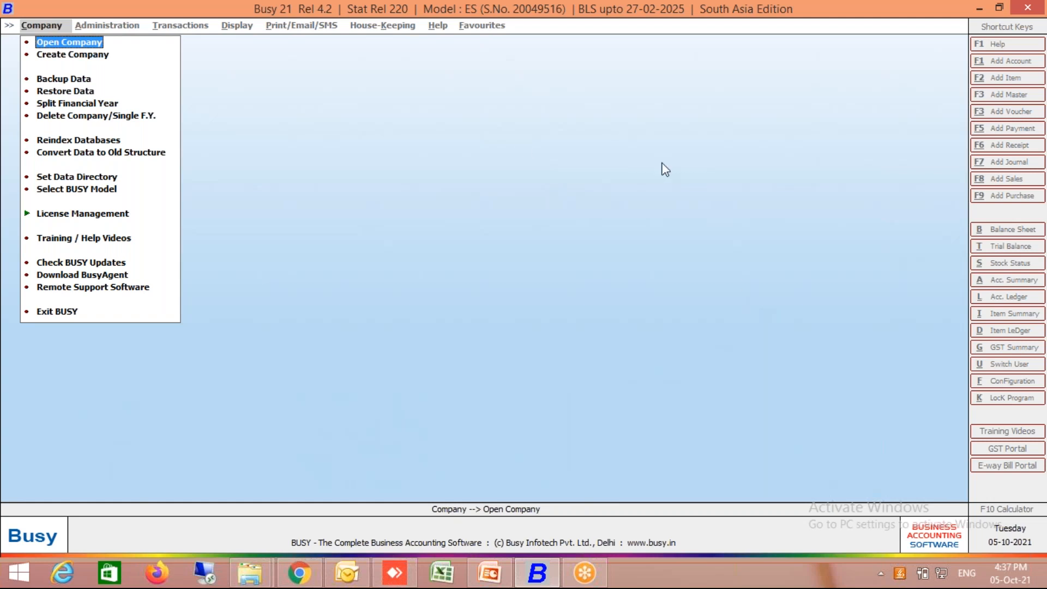
key(Down)
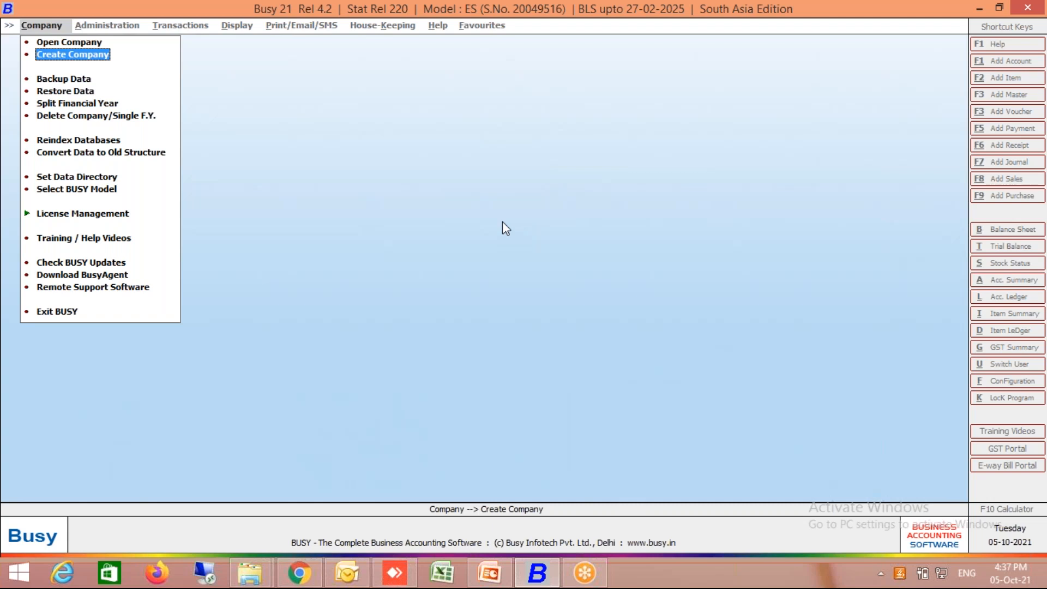
key(Return)
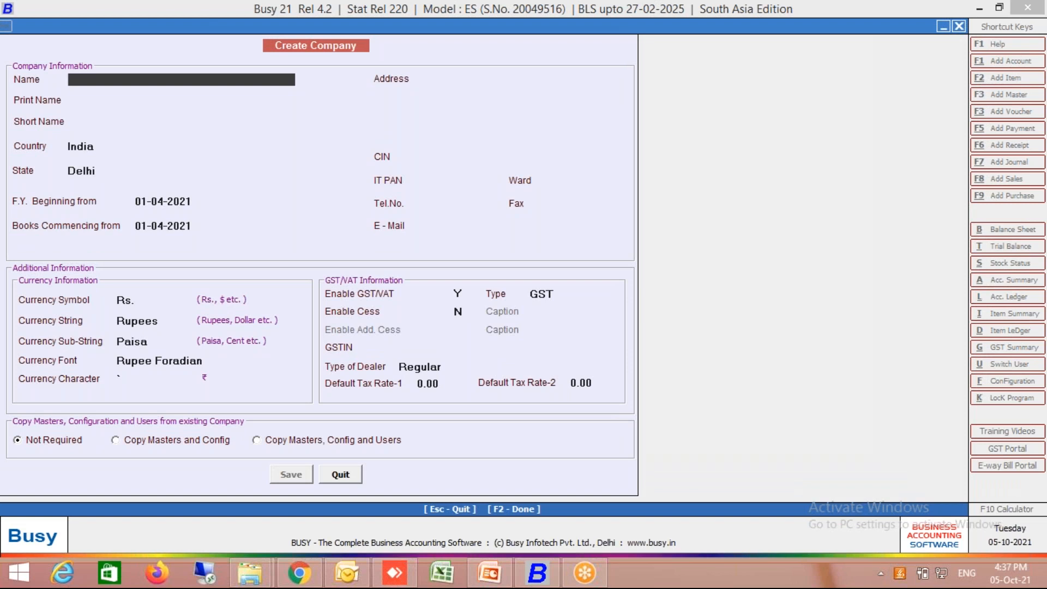
text(Busy Demo for Re)
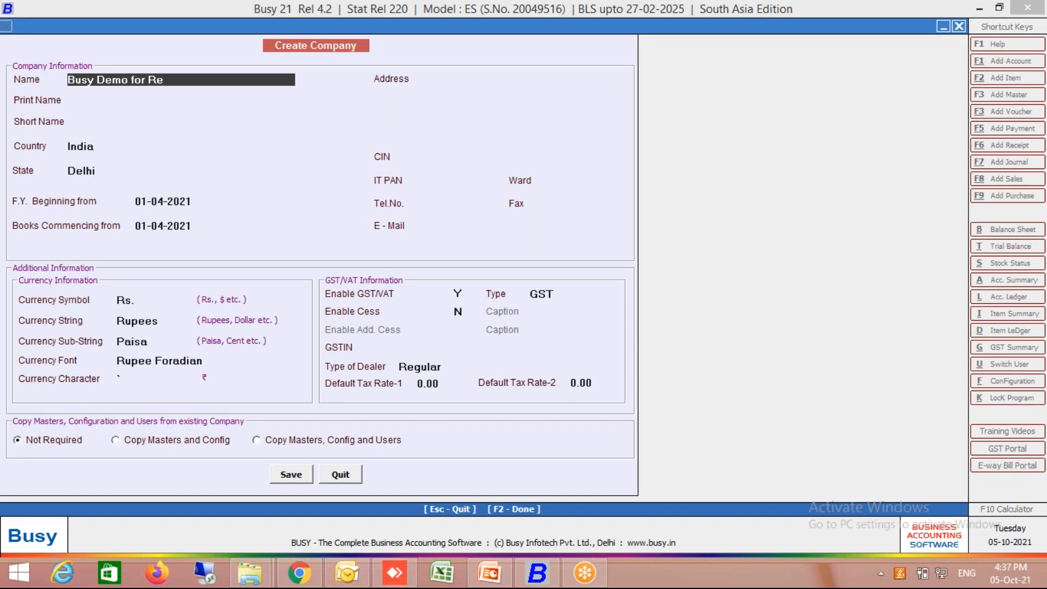
text(staurant)
key(Return)
key(Return)
key(Return)
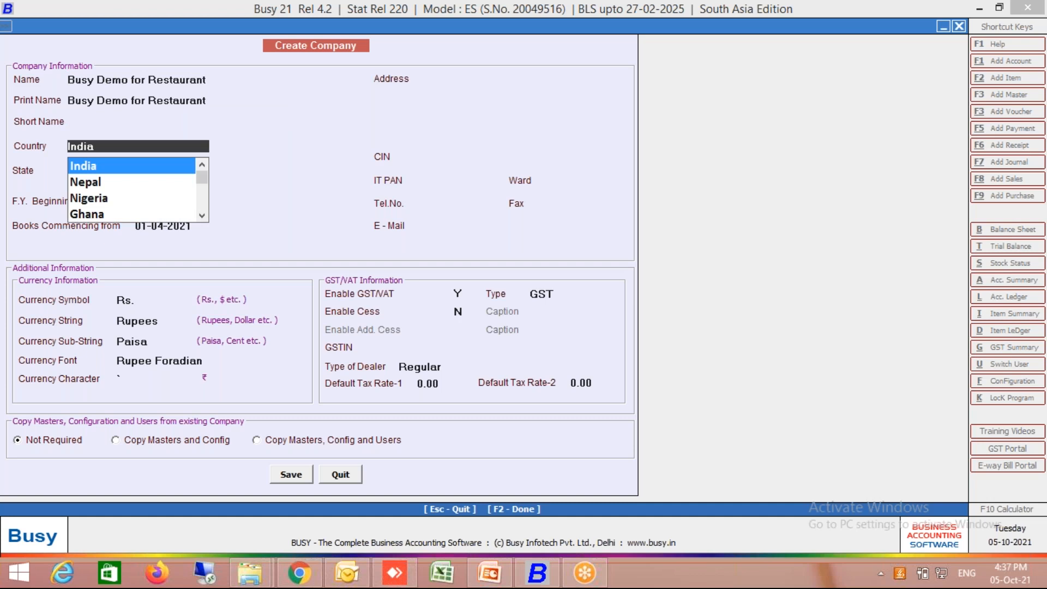
- Keep India as the country, set the state to Maharashtra and save the new company
key(Return)
text(Maha)
key(Return)
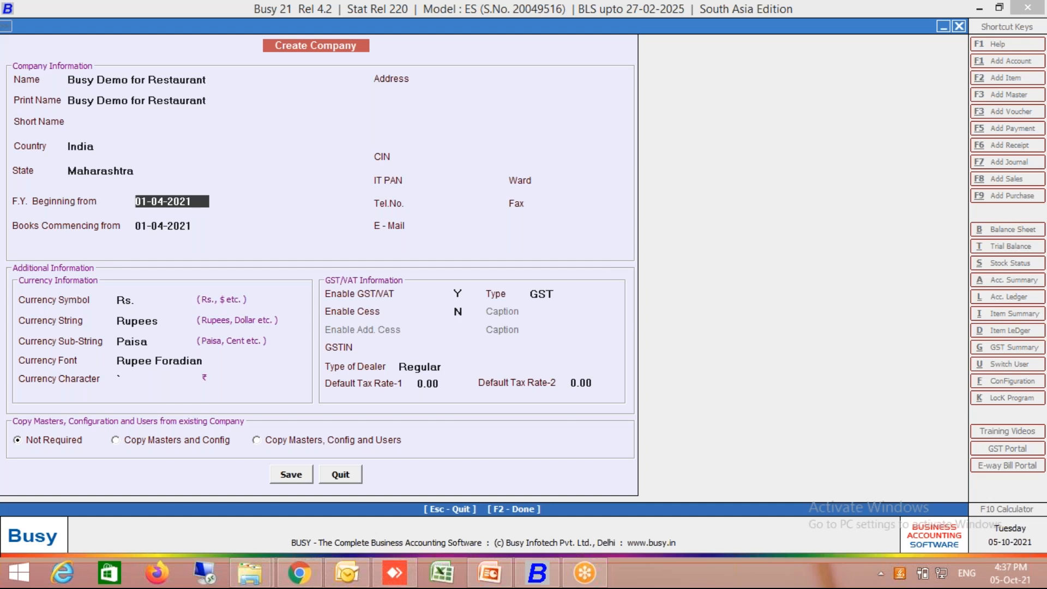
key(F2)
key(Return)
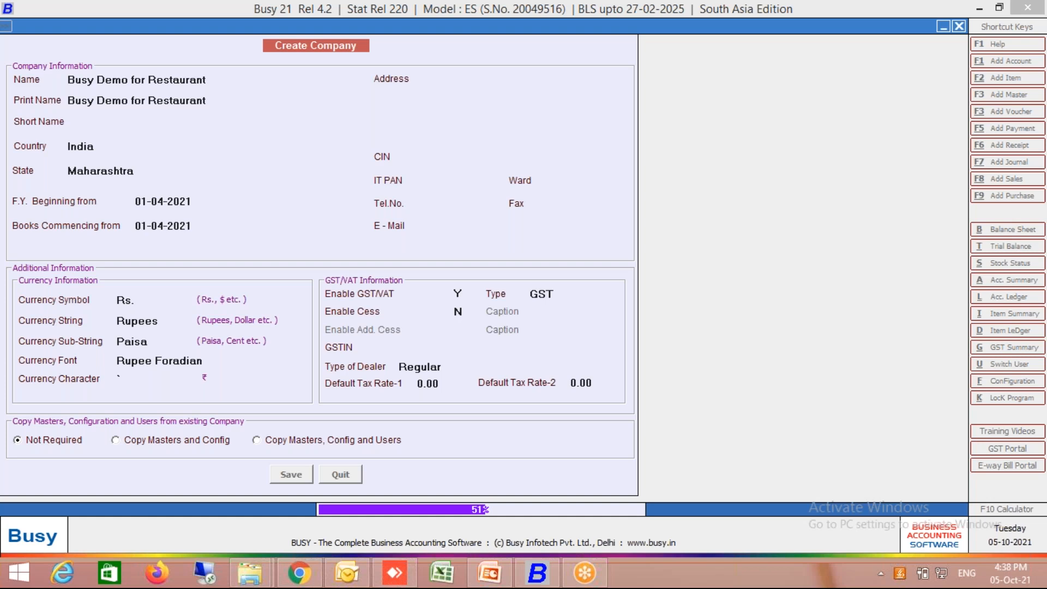
- Switch to Chrome and load the partner resource site prc.busy.in
click(300, 583)
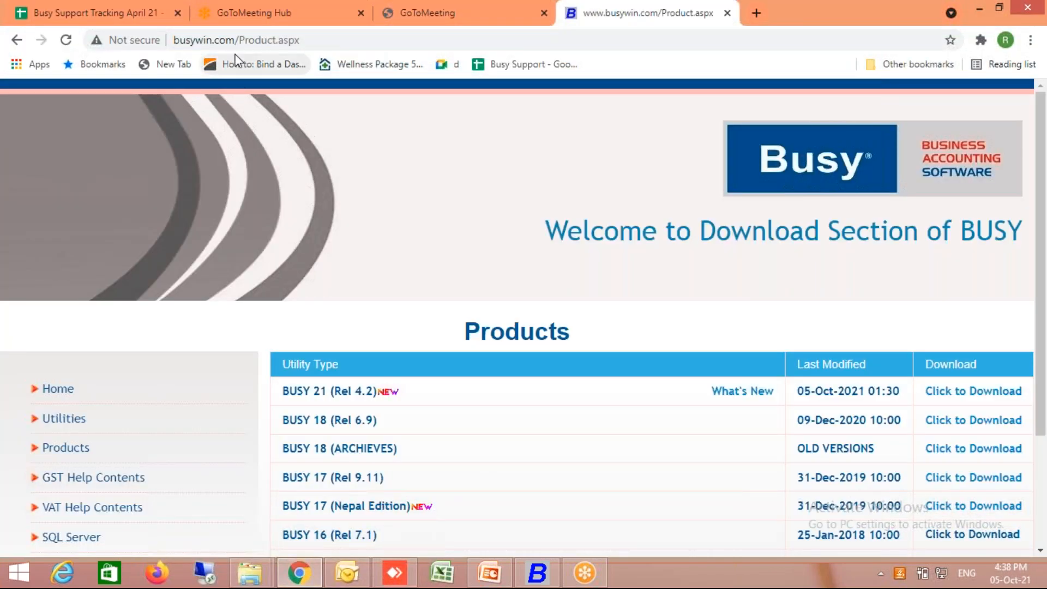
click(272, 40)
text(p)
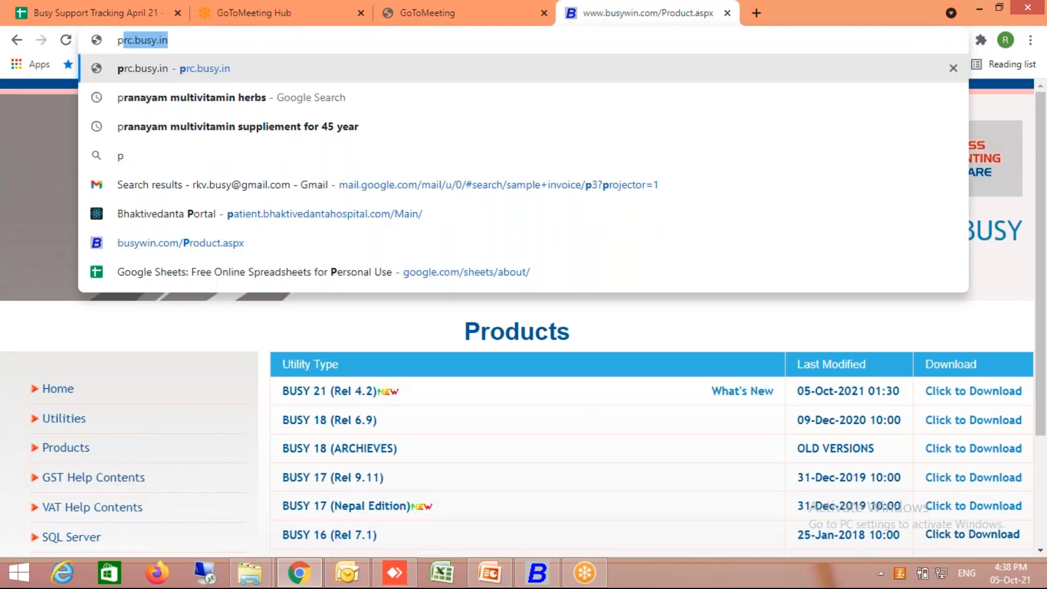
text(rc.busy.i)
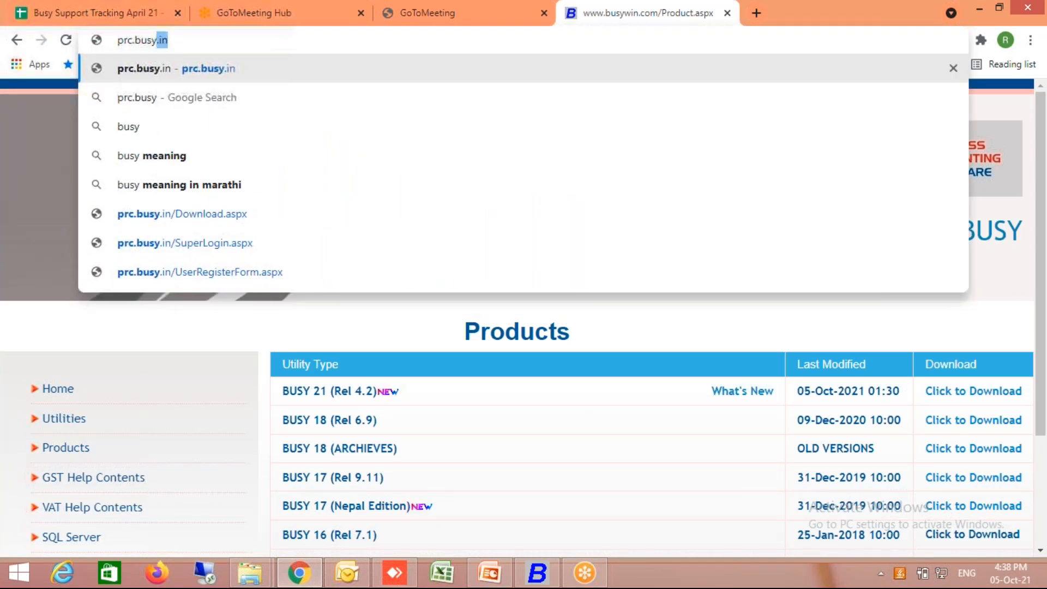
text(n)
key(Return)
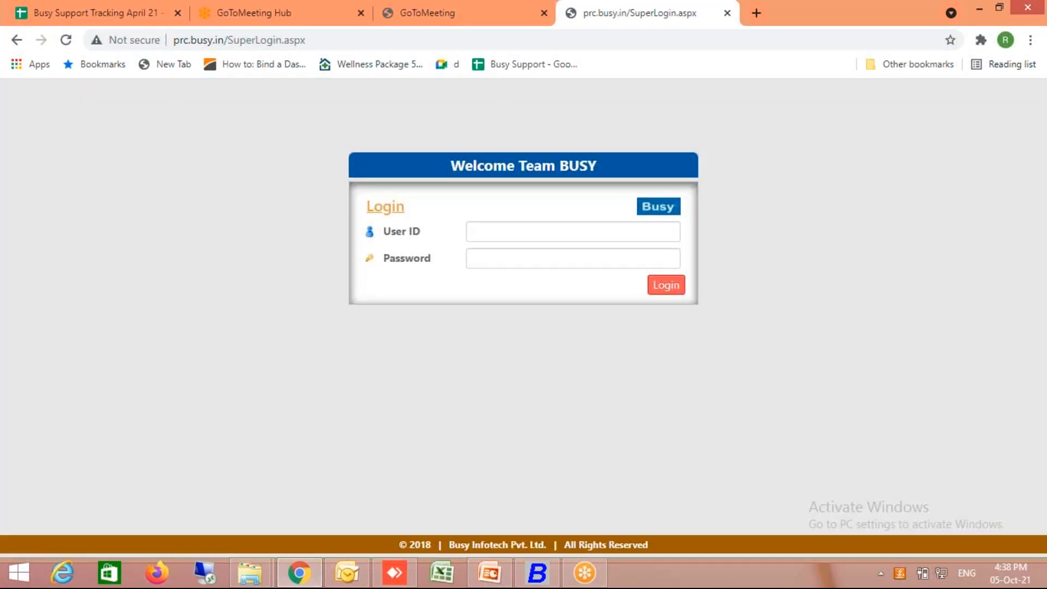
- Log in to the Partner Resource Center with the user ID and the account password
click(487, 235)
text(bi)
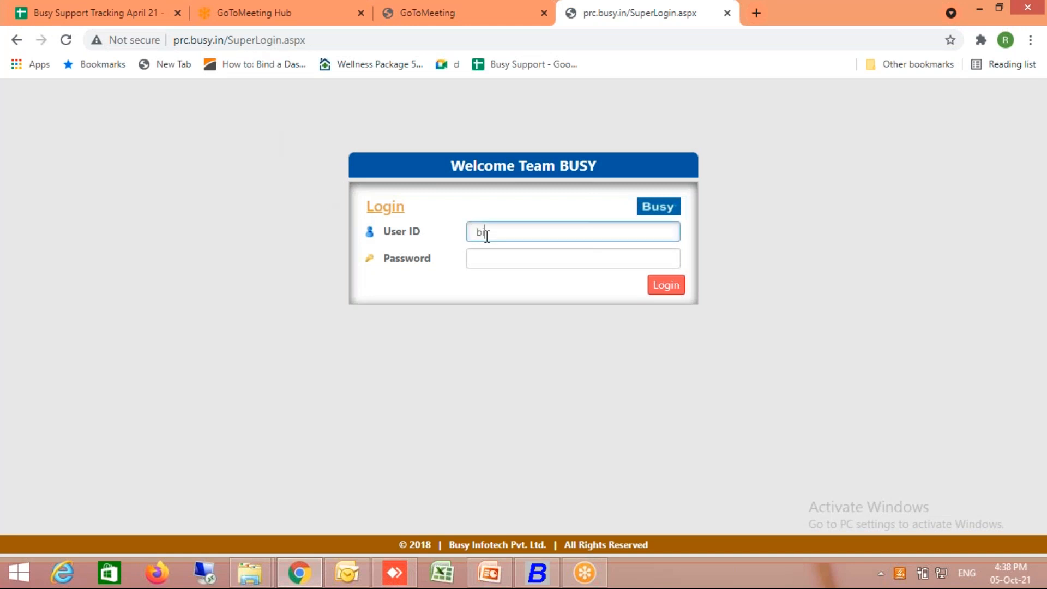
text(pl mumbai)
key(Tab)
text(busy)
key(Return)
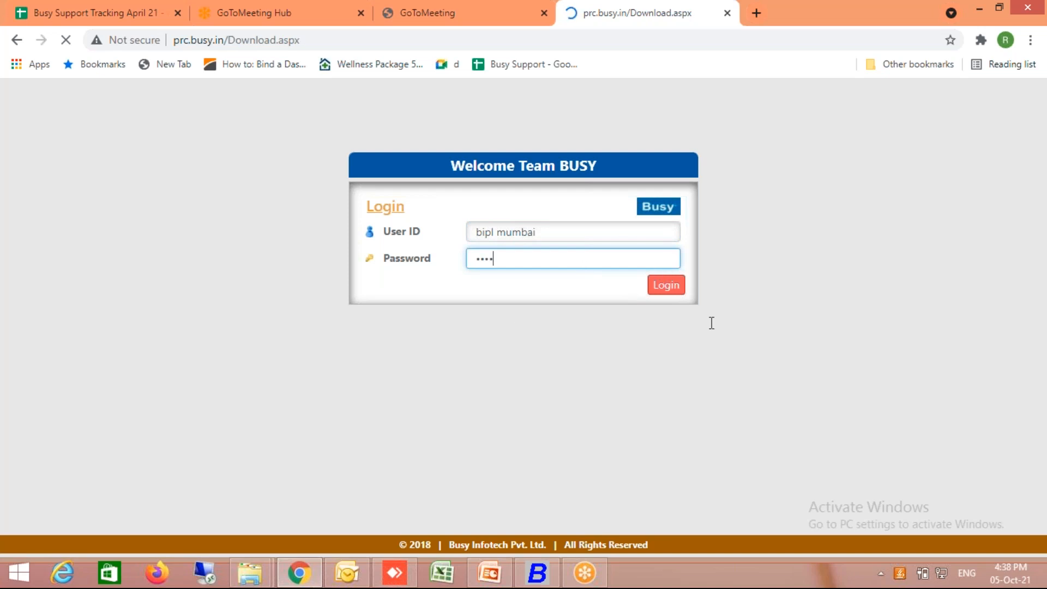
click(659, 288)
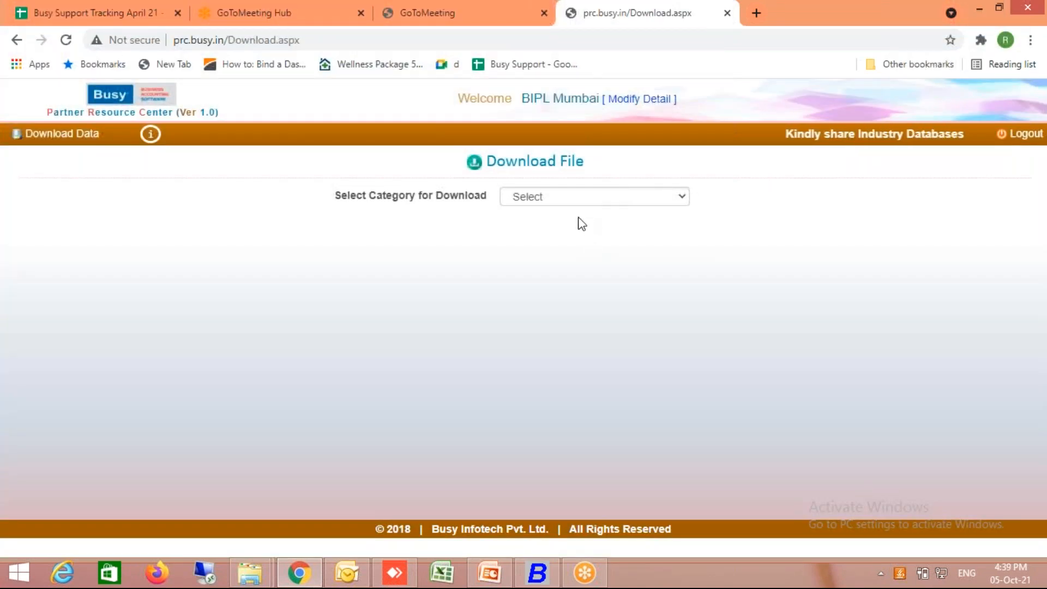
- List the downloads in the 300 AddOn category and look over the other download categories
click(607, 197)
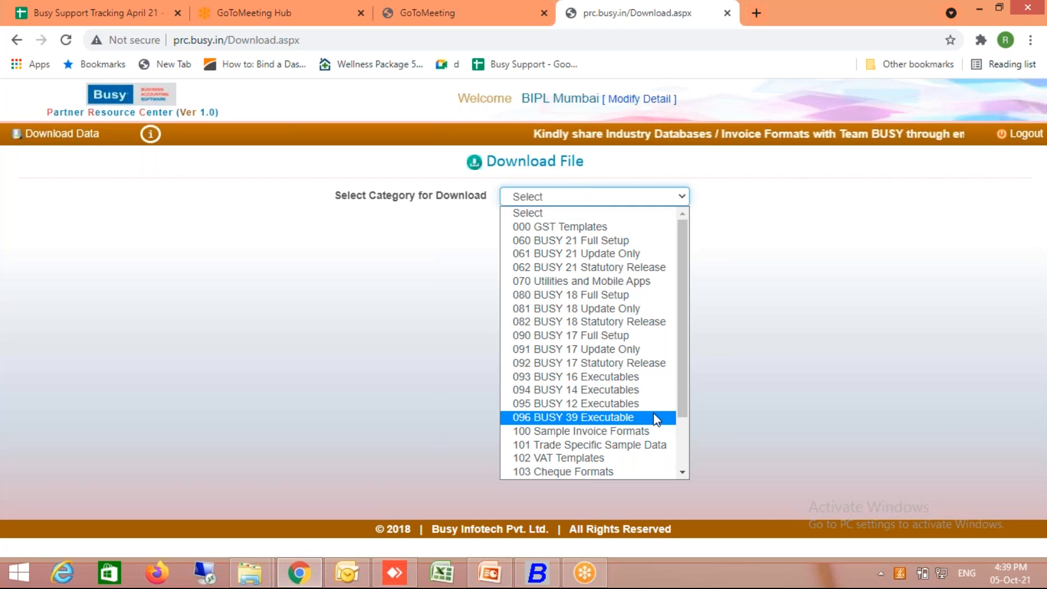
scroll(673, 447, down, 2)
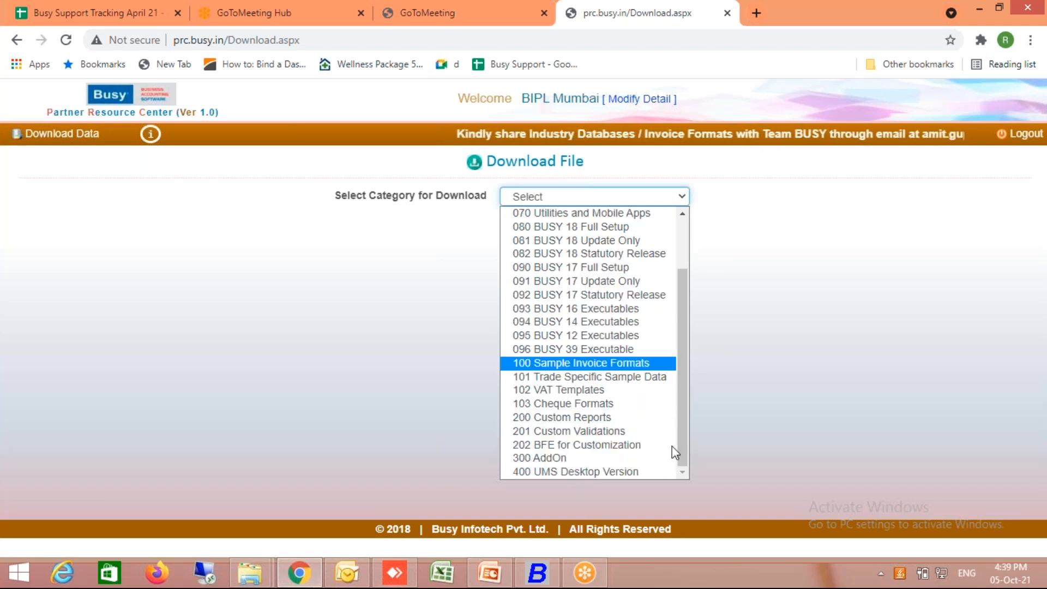
click(591, 458)
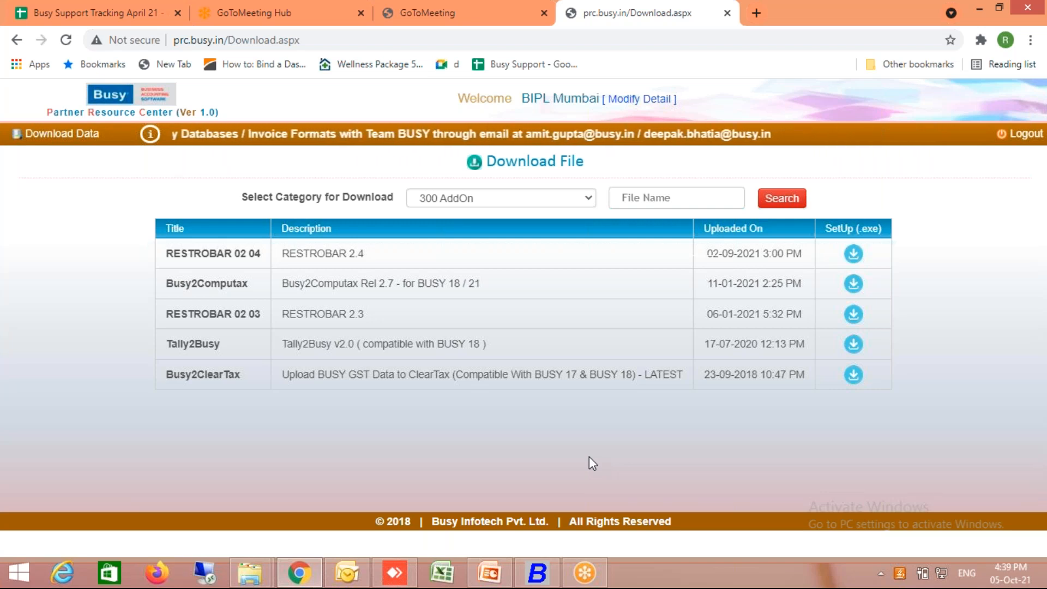
click(528, 201)
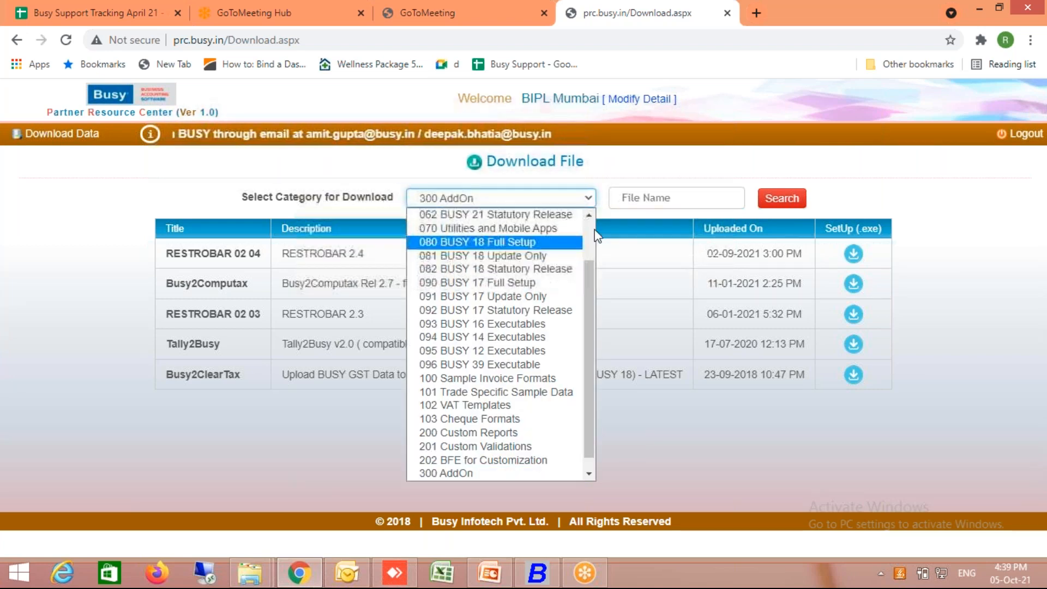
scroll(597, 236, up, 2)
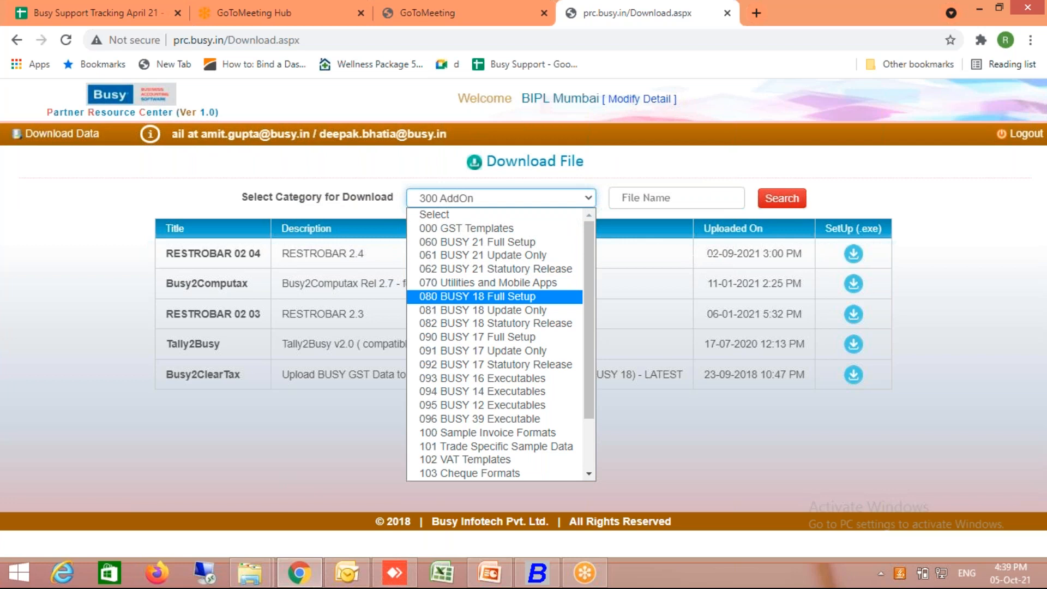
click(721, 454)
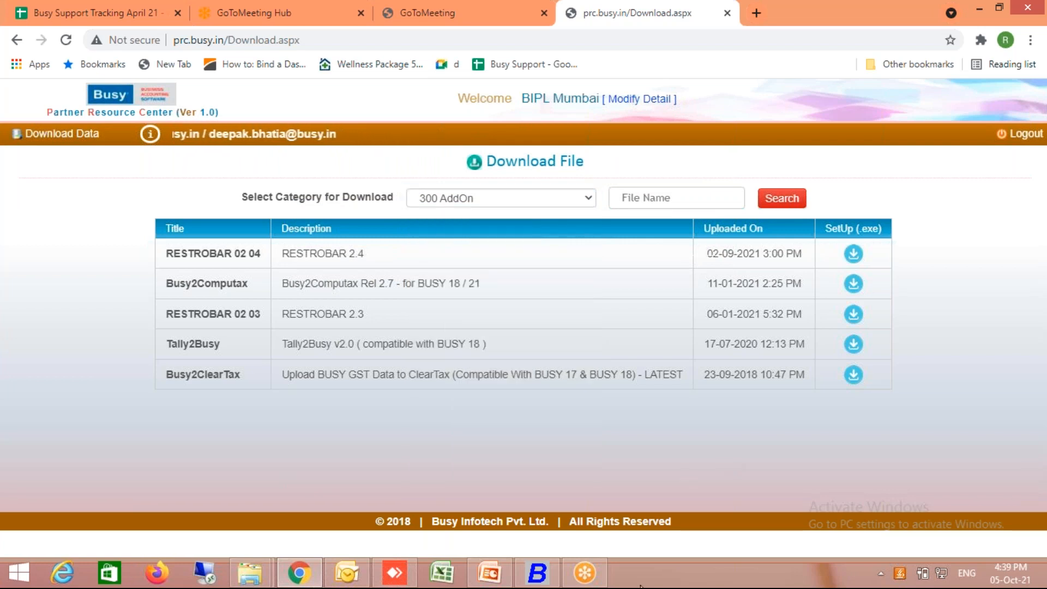
- Switch back to Busy, finish creating the restaurant company and leave its Features / Options configuration
click(537, 572)
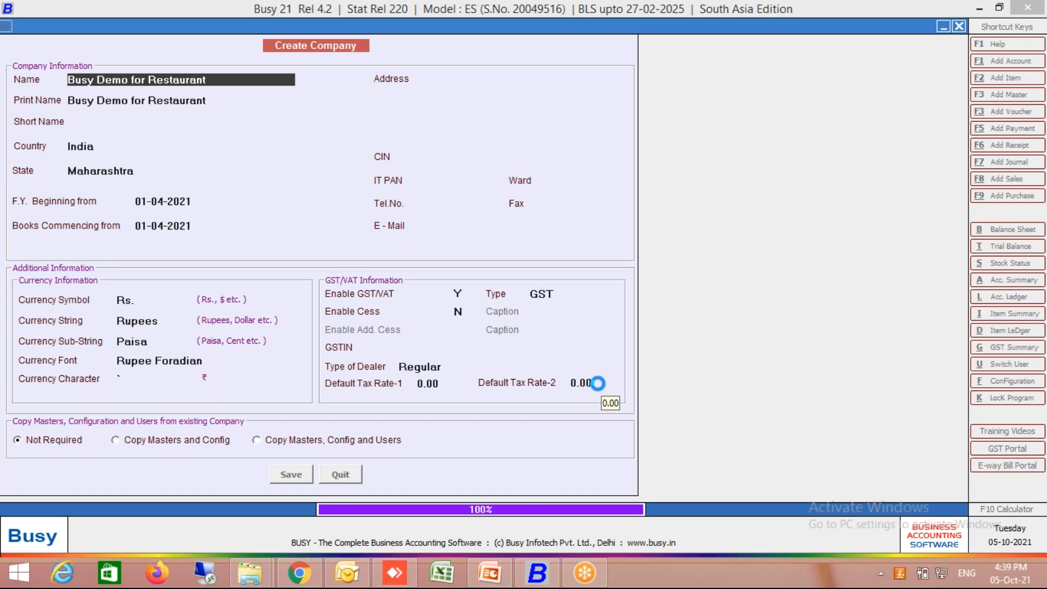
key(Return)
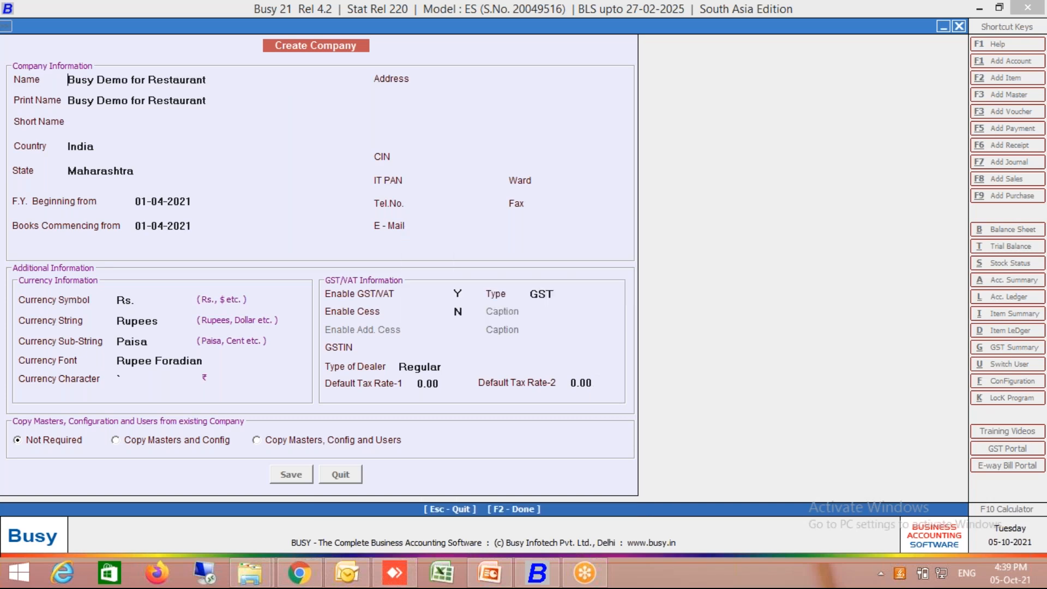
key(Return)
key(Return)
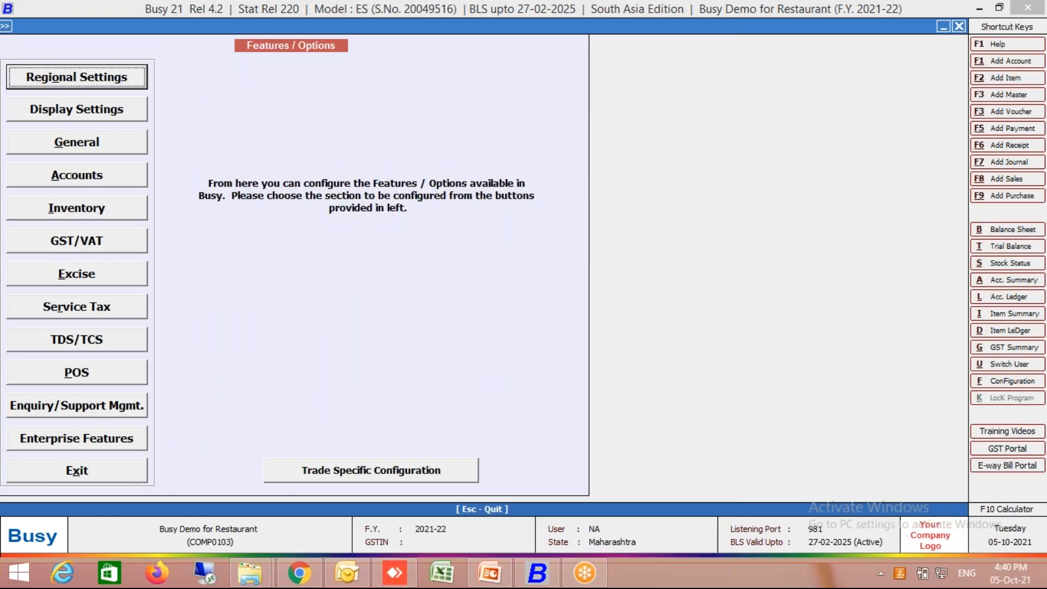
key(Escape)
- Open the standard Invoice / Document Printing configuration for the sales invoice and go to the Print Company PAN option
key(Right)
key(Down)
key(Down)
key(Down)
key(Up)
key(Up)
key(Return)
key(Down)
key(Down)
key(Down)
key(Down)
key(Down)
key(Down)
key(Down)
key(Down)
key(Down)
key(Down)
key(Down)
key(Up)
key(Return)
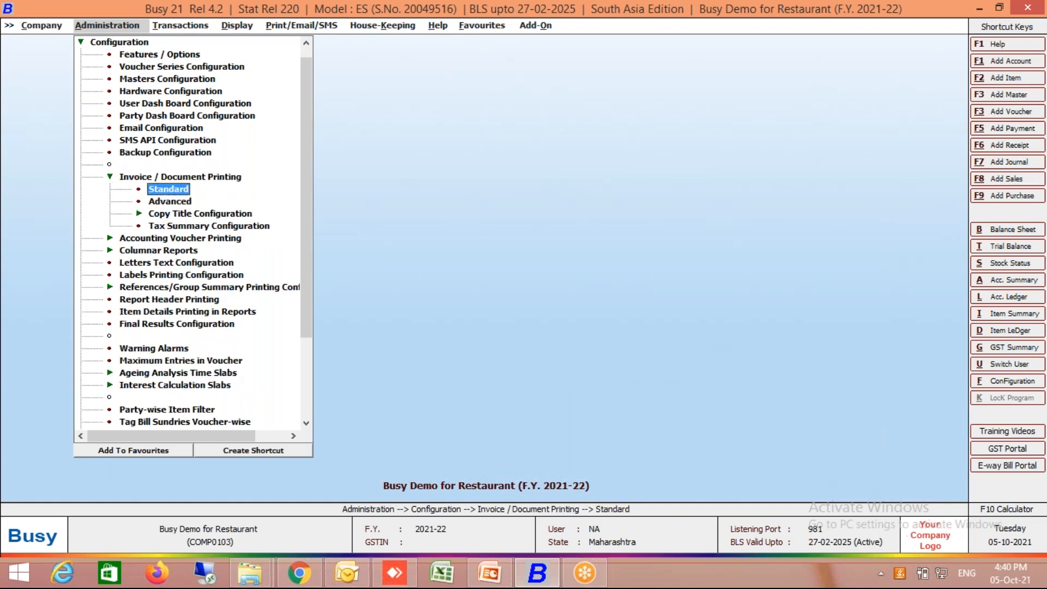
key(Return)
key(Return)
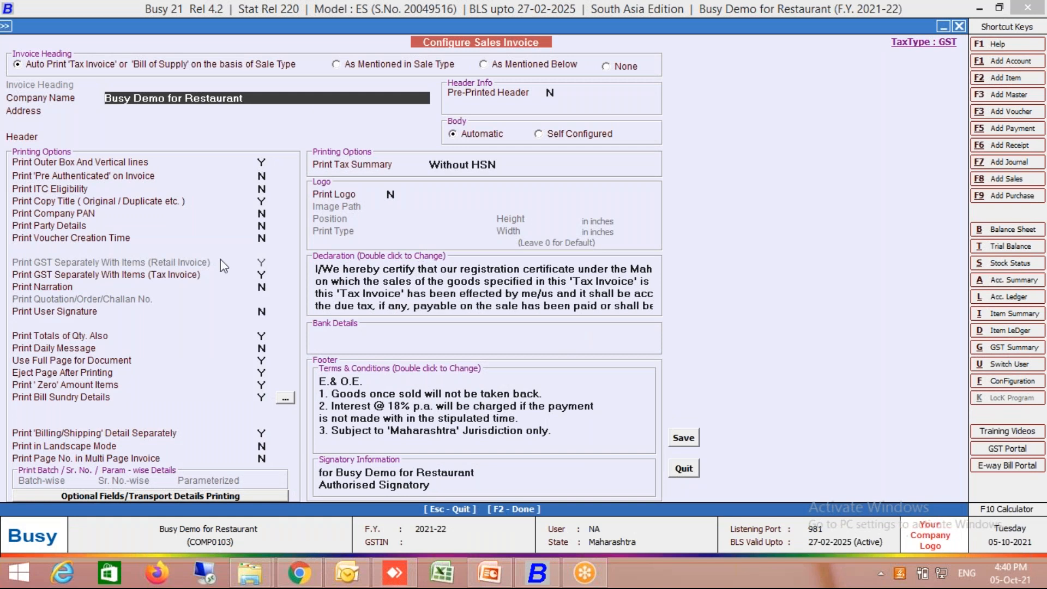
click(264, 213)
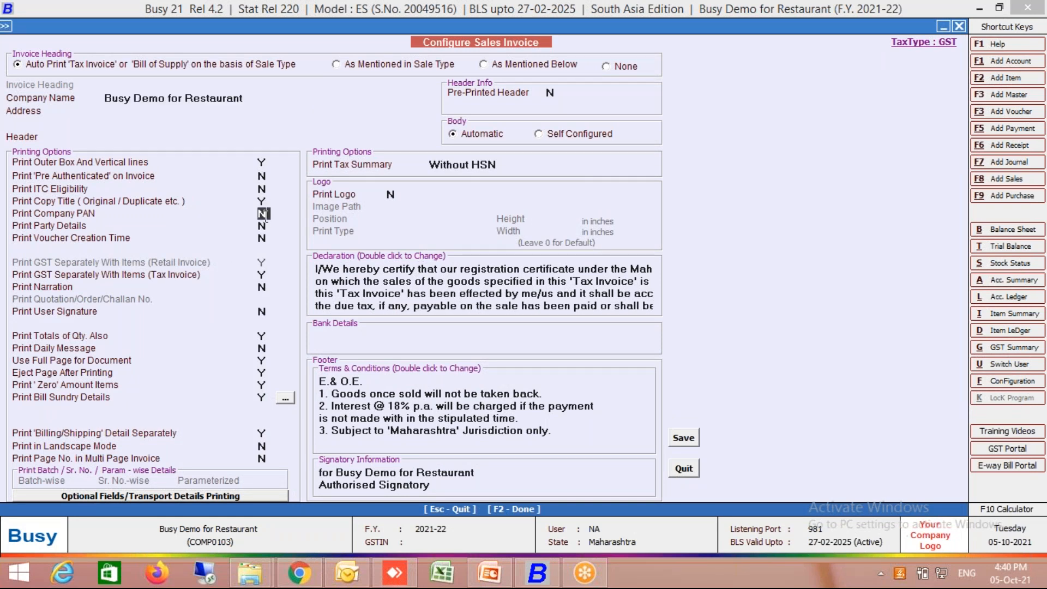
- Turn on company PAN and party details printing for the sales invoice, view the party detail options, and quit the configuration without saving
text(Y)
key(Return)
text(Y)
click(282, 229)
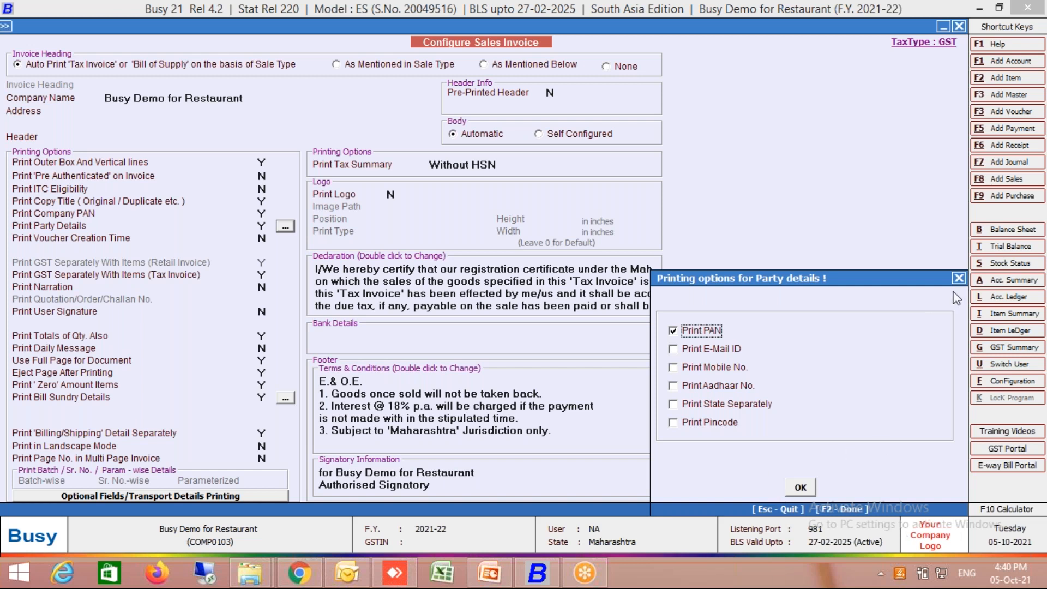
click(958, 278)
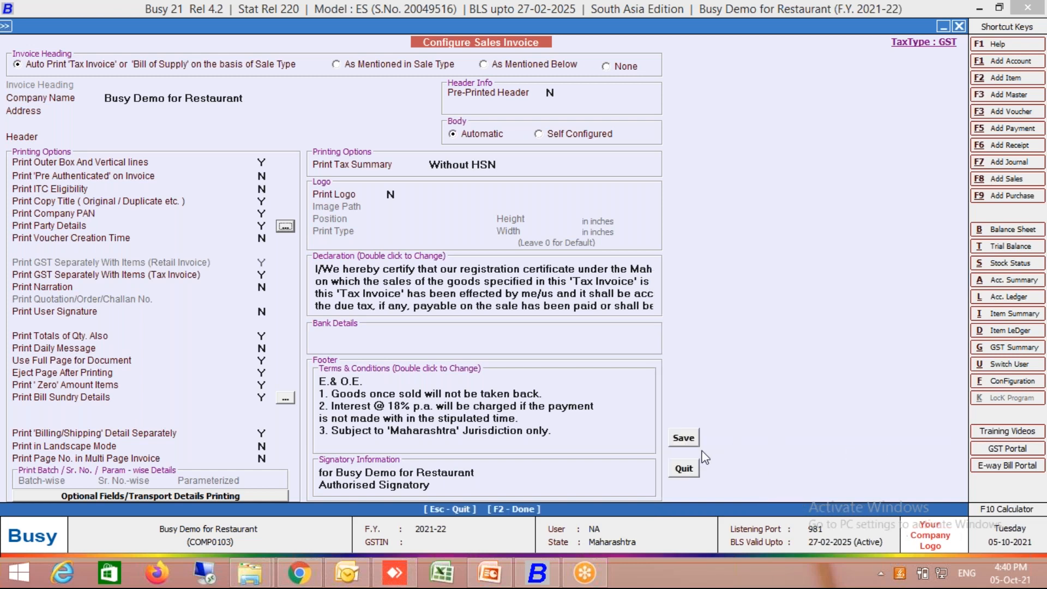
click(683, 468)
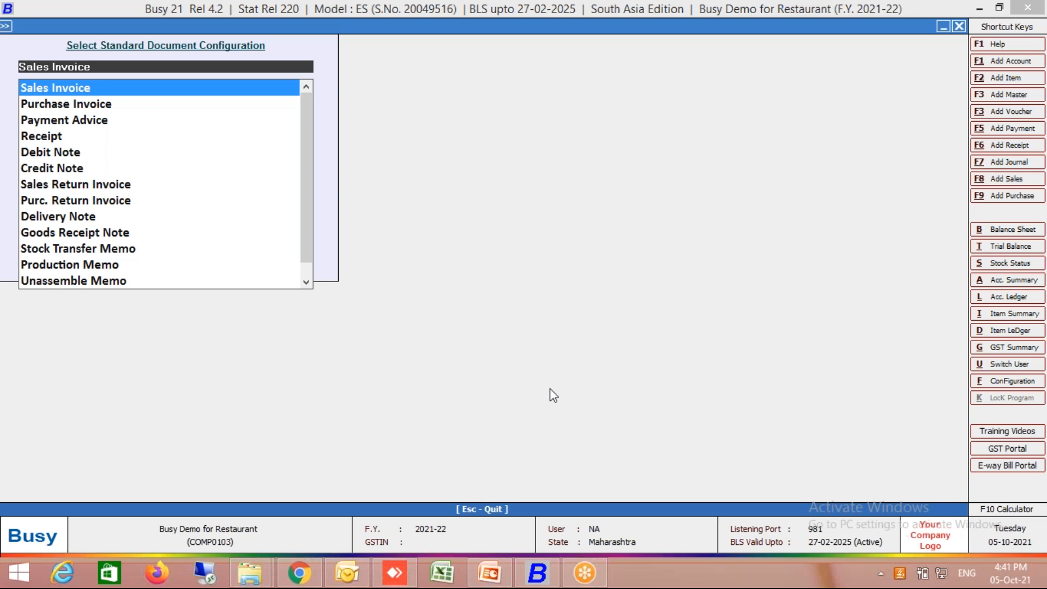
key(Escape)
key(Escape)
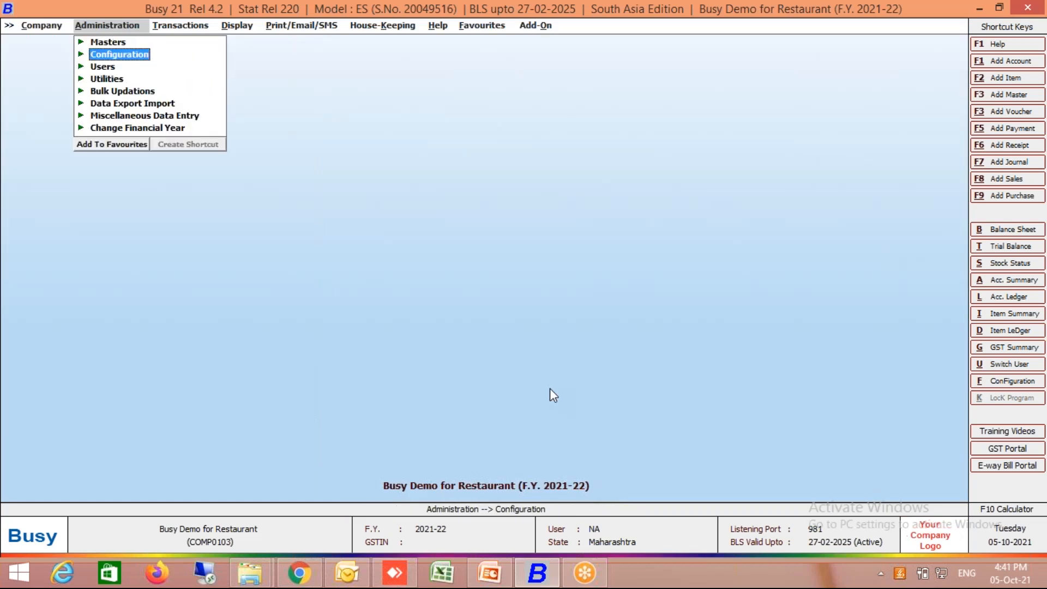
- Enable Maintain FSSAI Licence in the inventory features, enter the company's FSSAI licence number and save the settings
key(Return)
key(Return)
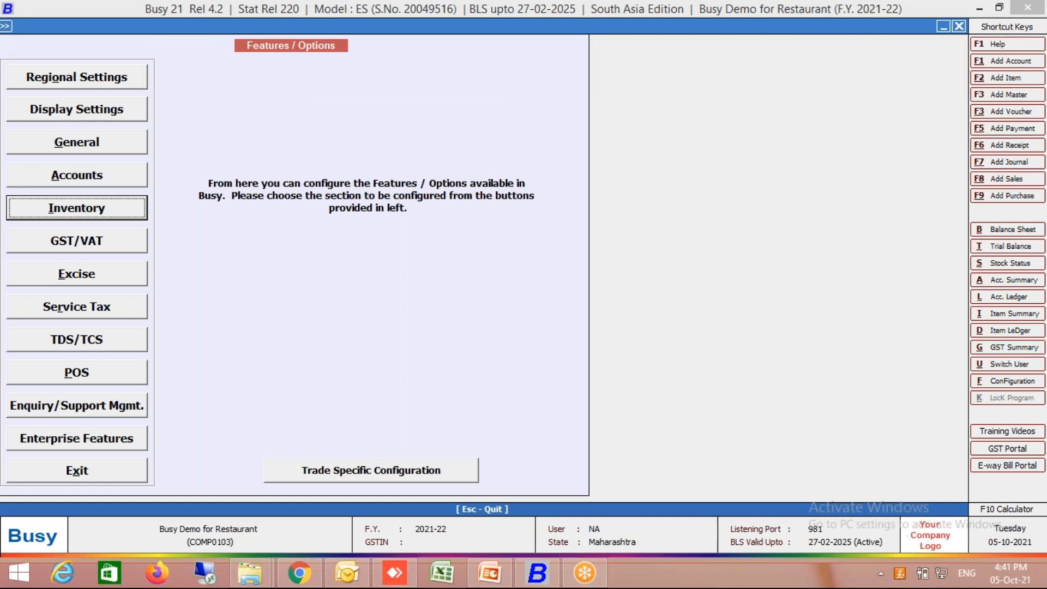
key(Return)
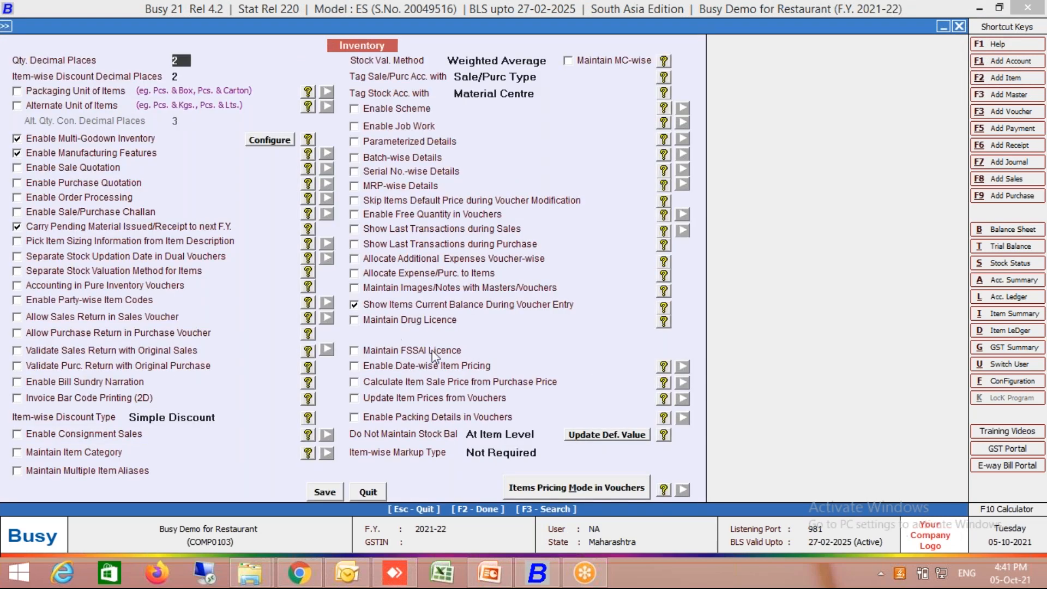
click(447, 353)
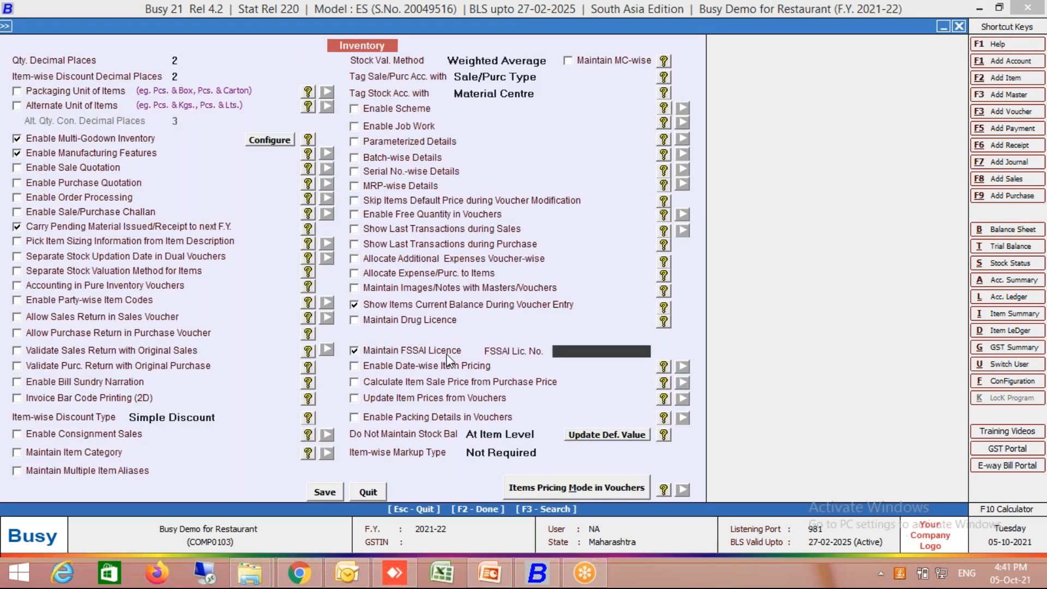
text(fsss0787)
key(Return)
click(325, 492)
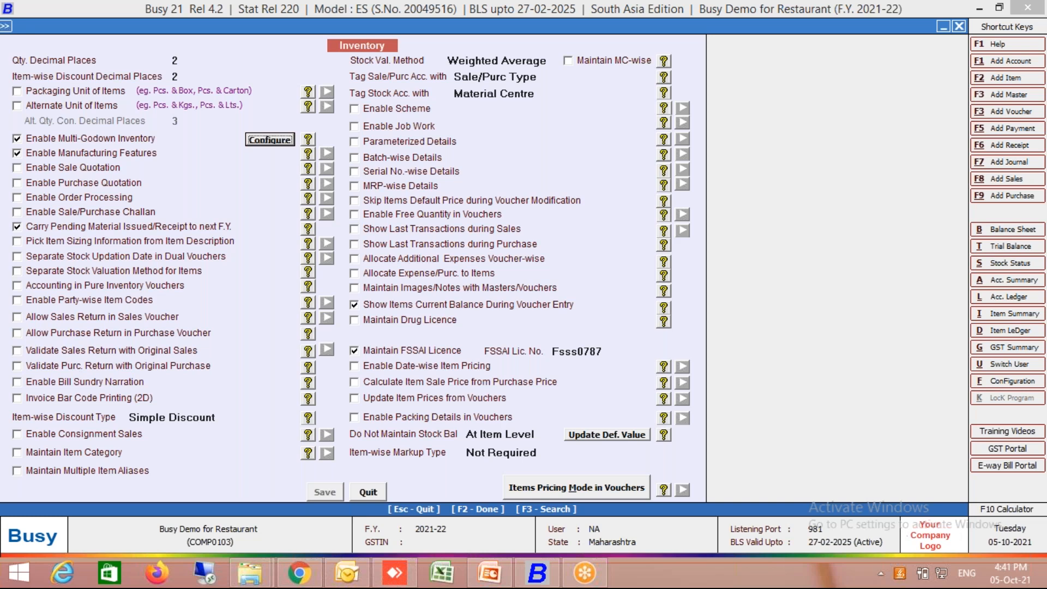
key(Escape)
key(Escape)
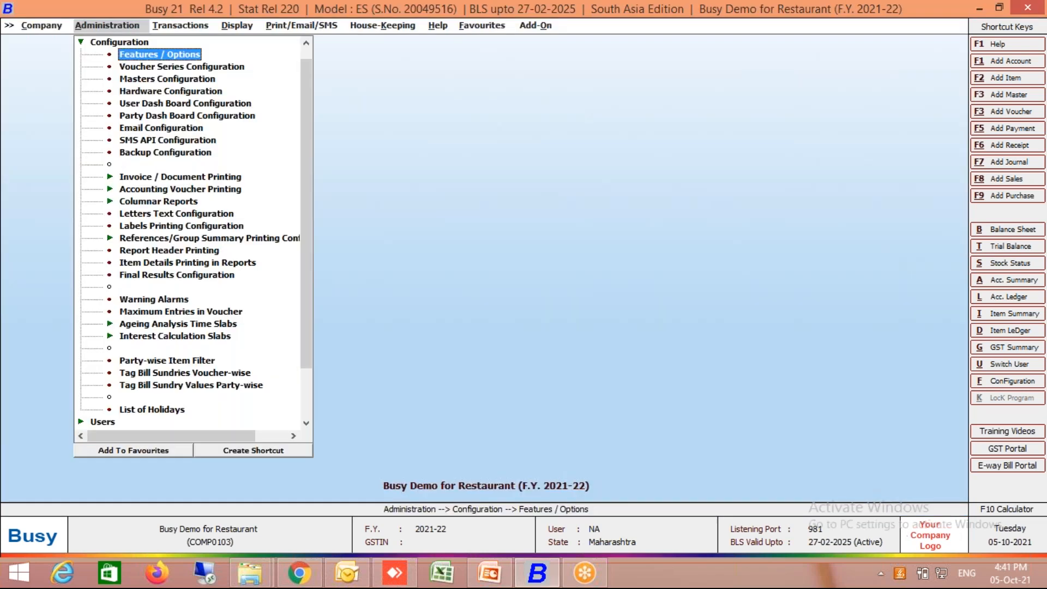
key(Escape)
- Start a new account master named Abc Company in the Sundry Debtors group
key(Up)
key(Return)
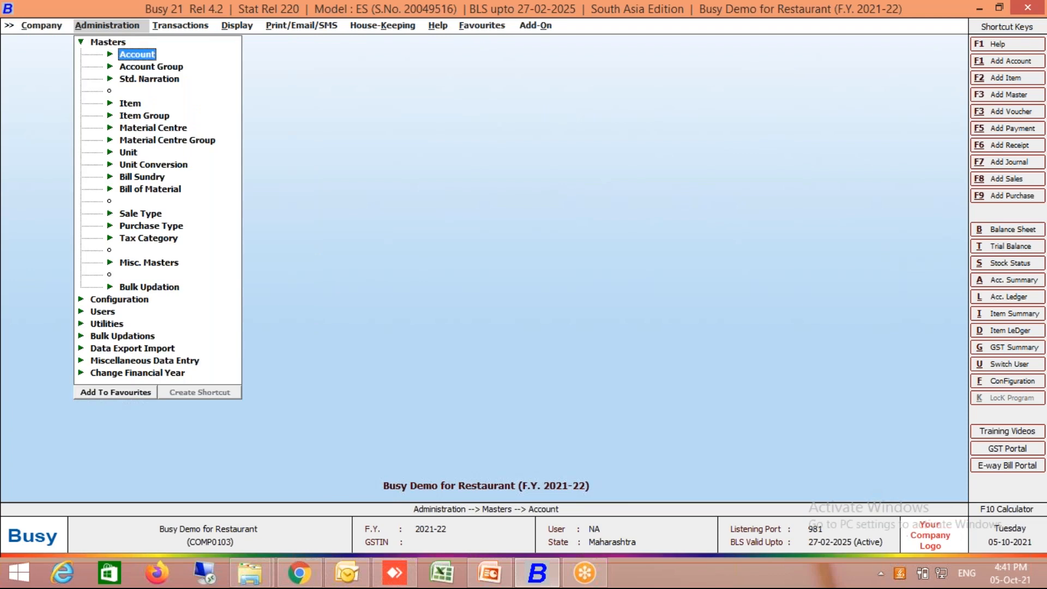
key(Return)
key(Return)
text(abc)
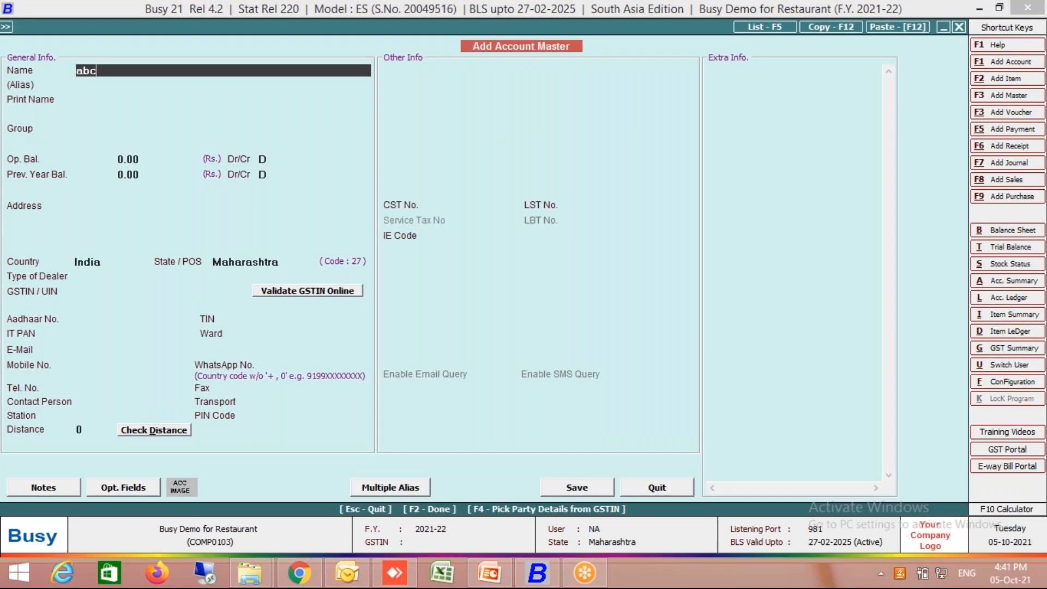
text( company)
key(Return)
key(Return)
text(sn)
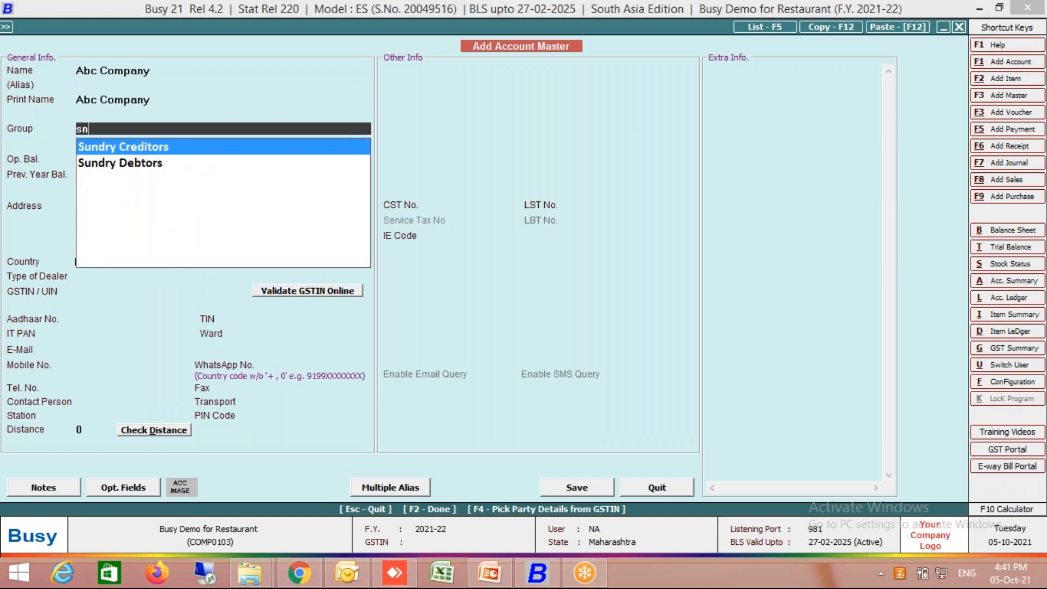
key(Down)
key(Return)
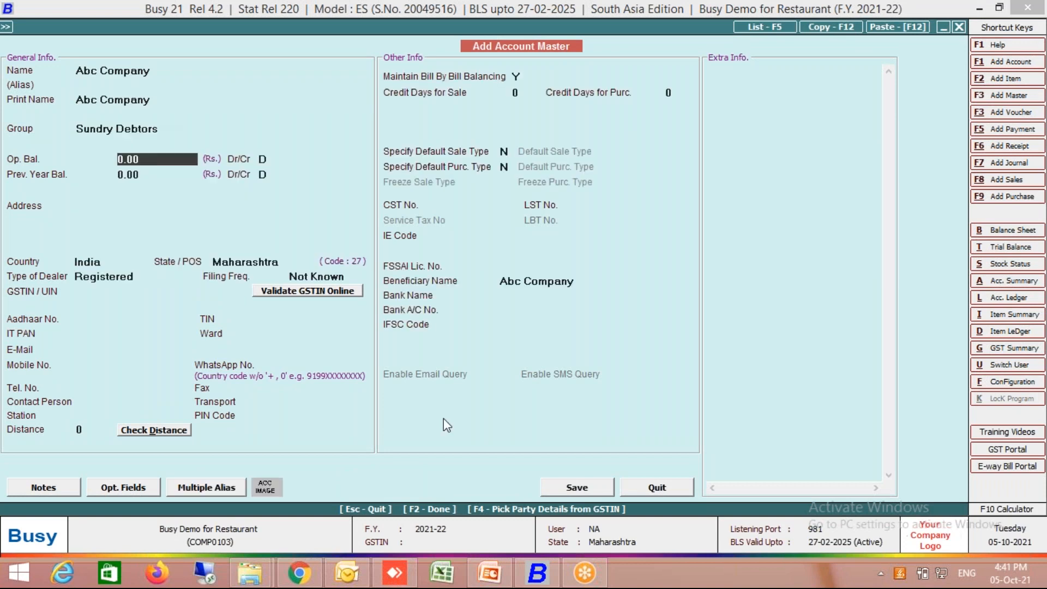
- Enter "Party Ifsc" as the account's FSSAI licence number, save the account and leave the account masters
click(530, 265)
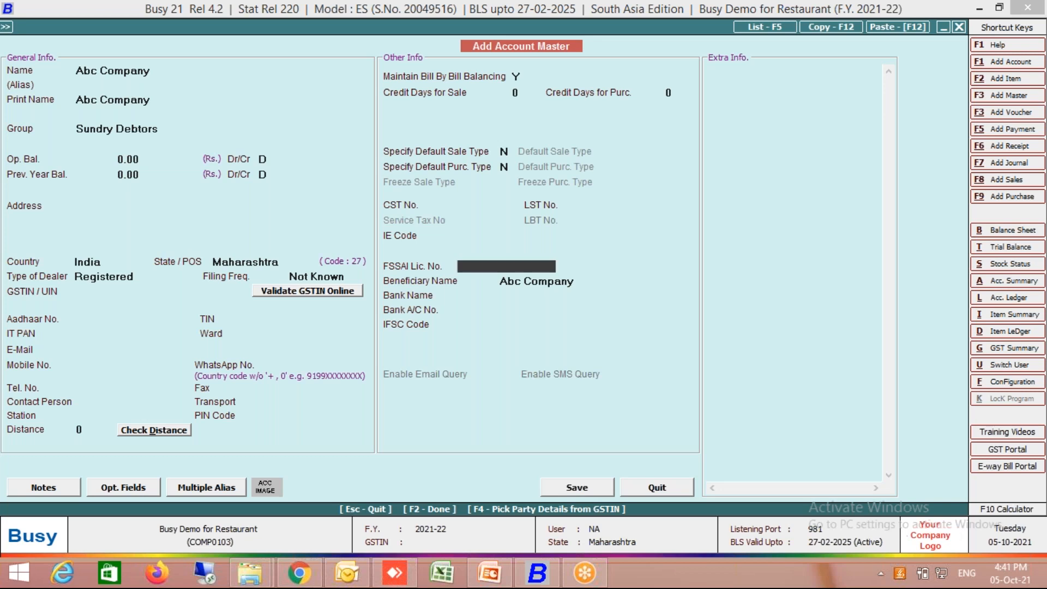
text(party ifsc)
key(Return)
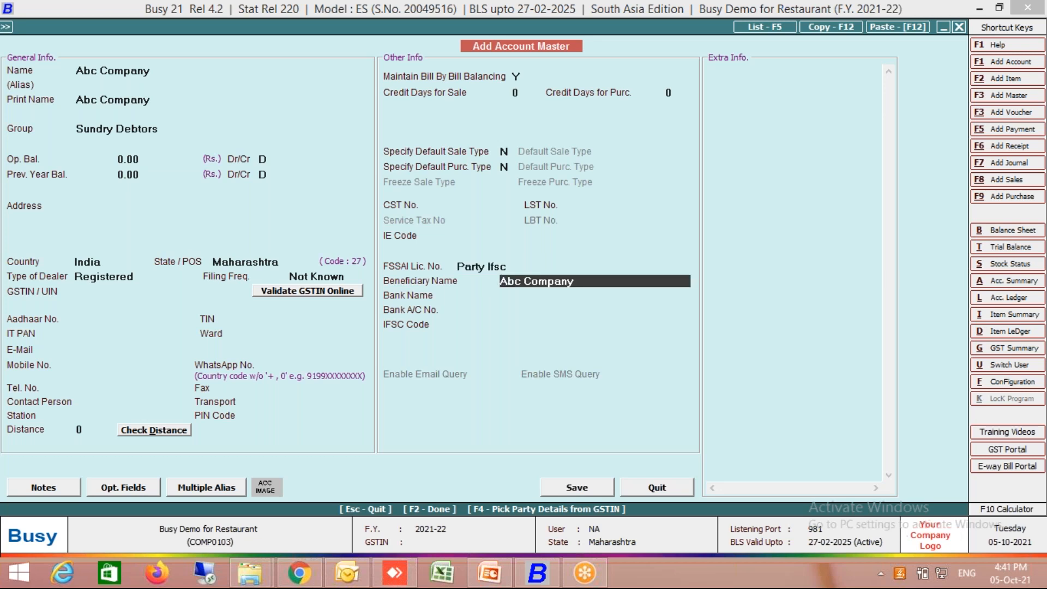
key(F2)
key(F2)
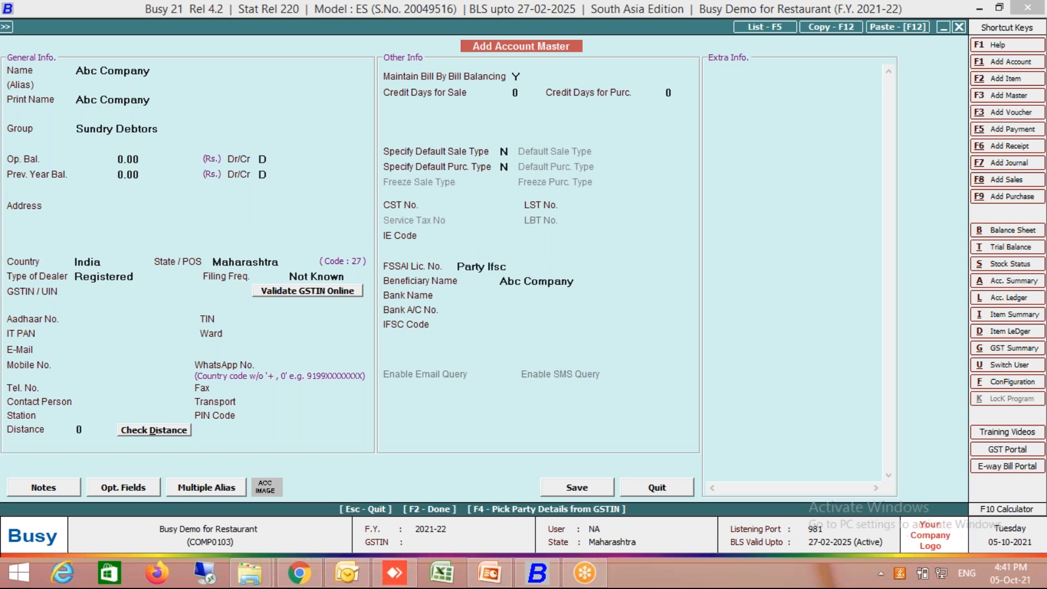
key(y)
key(y)
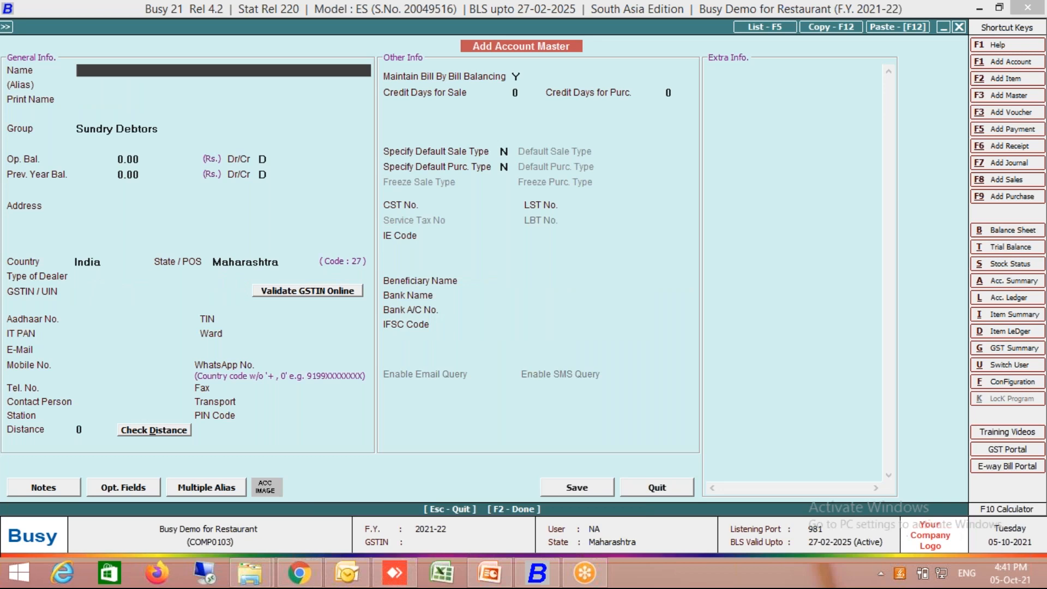
key(Escape)
key(Escape)
key(Escape)
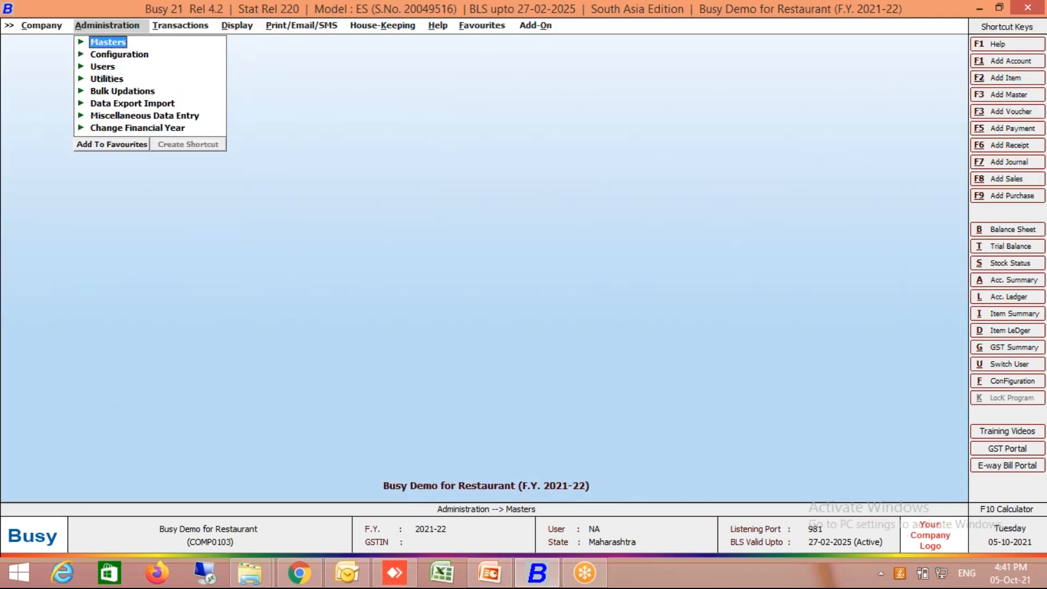
- Start a new sales voucher with sale type L/GST-ItemWise, party Abc Company and material centre Main Store
key(Right)
key(Right)
key(Down)
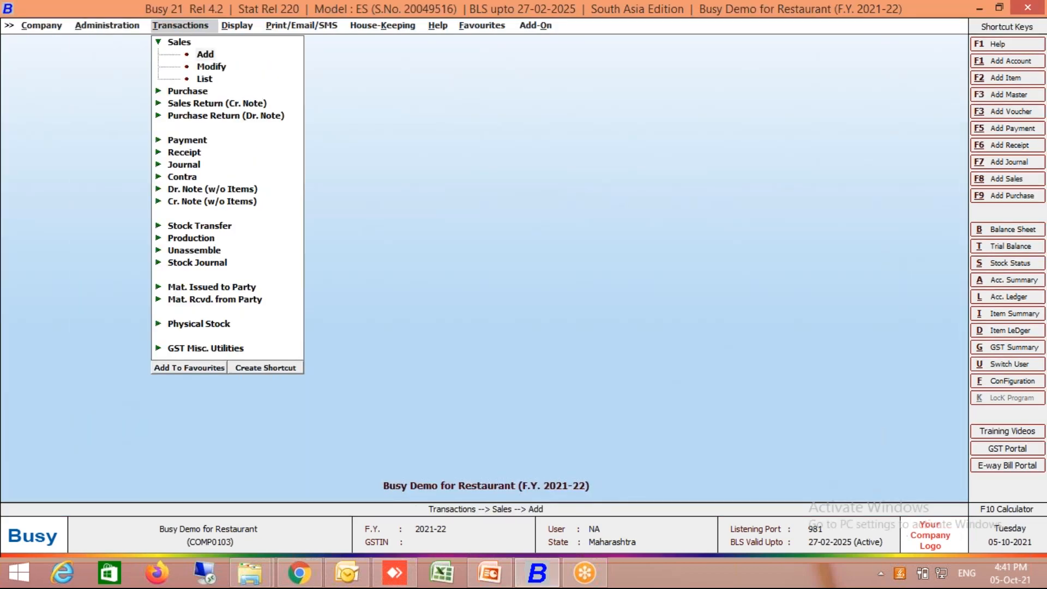
key(Return)
key(Return)
key(Return)
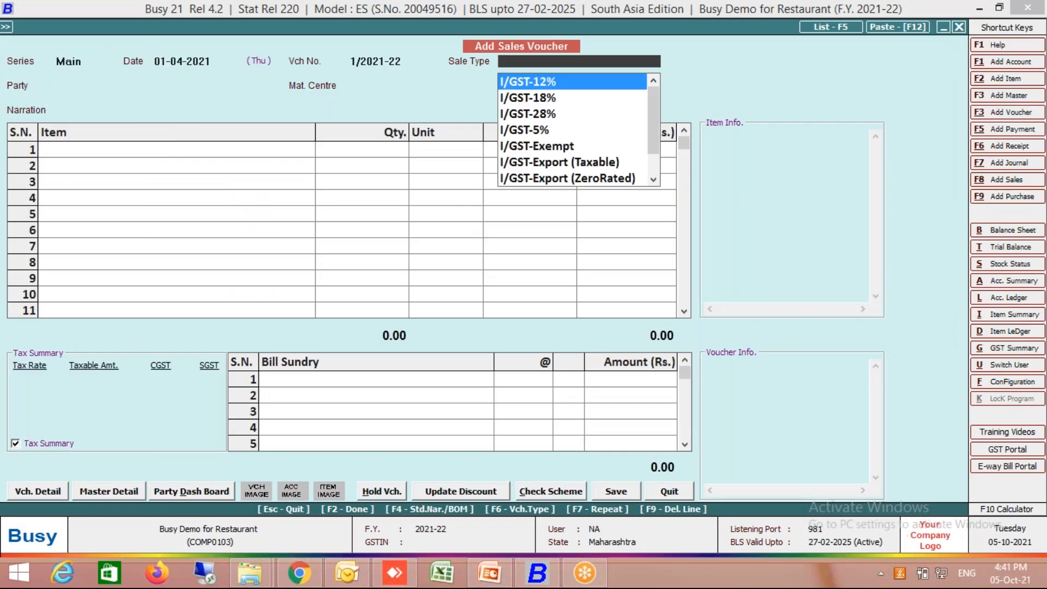
text(item)
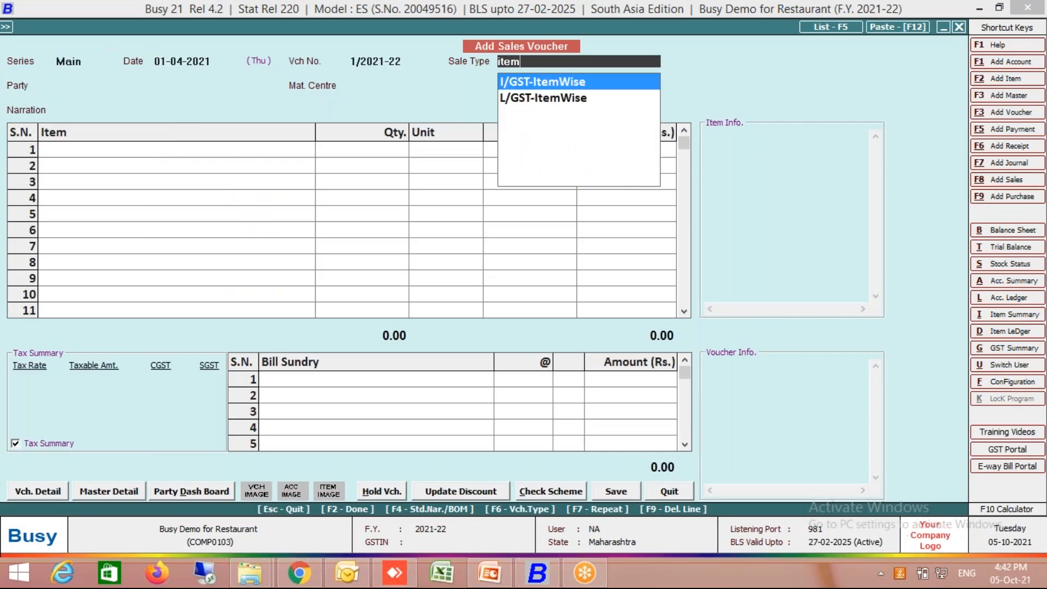
key(Down)
key(Return)
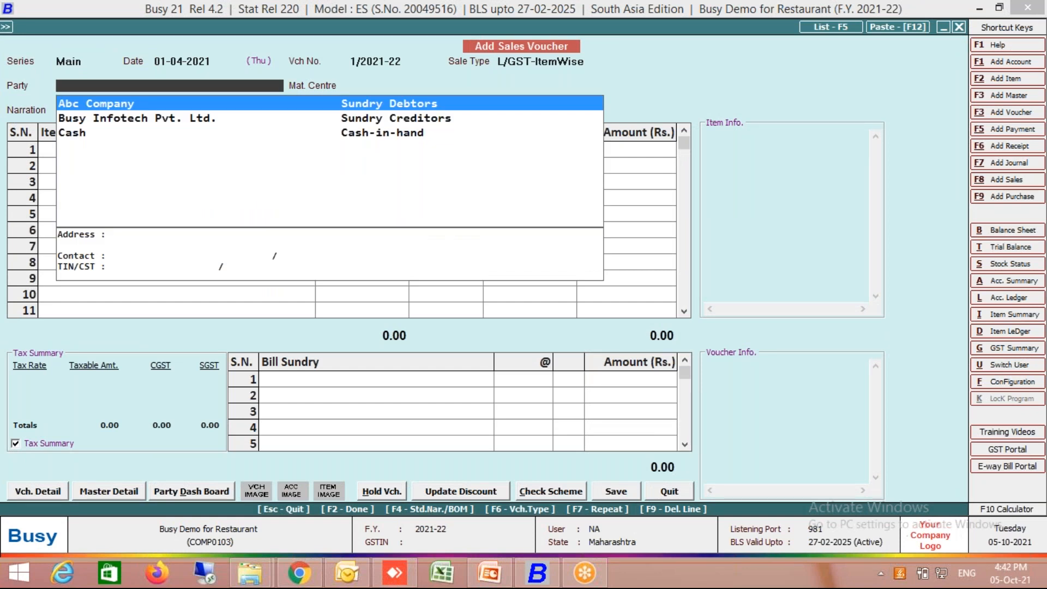
key(Return)
key(Return)
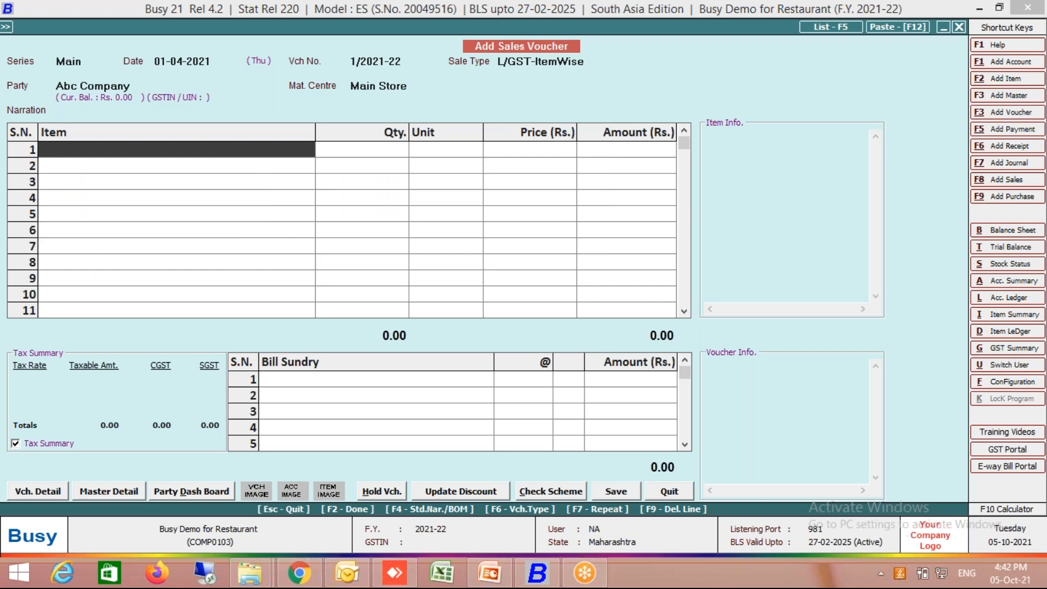
- Start a new item master from the voucher's first row, named Roti, in group General with unit Pcs
key(F3)
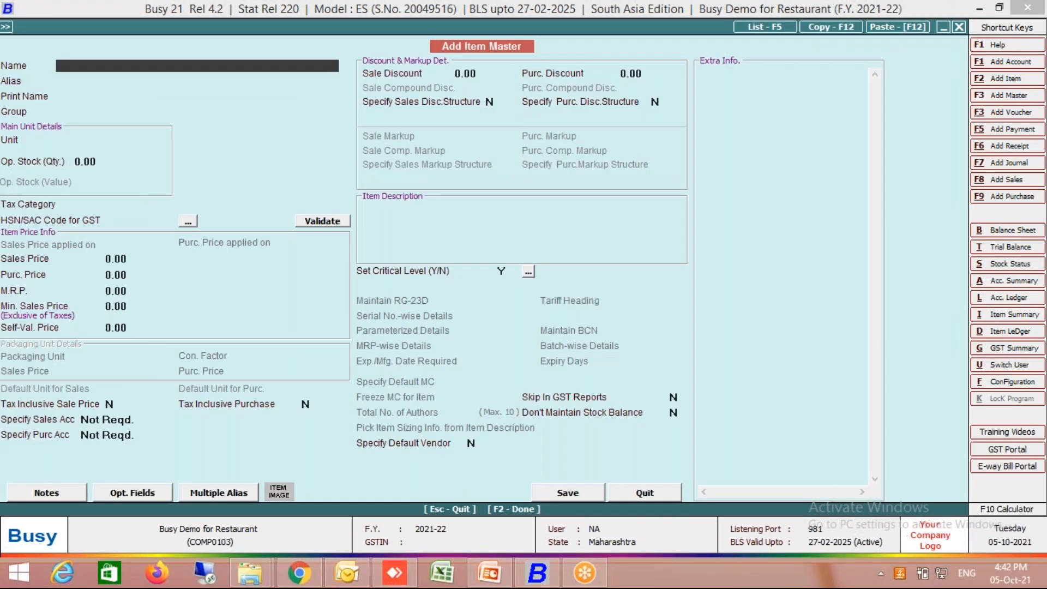
text(roti)
key(Return)
key(Return)
key(Return)
key(space)
key(Return)
key(space)
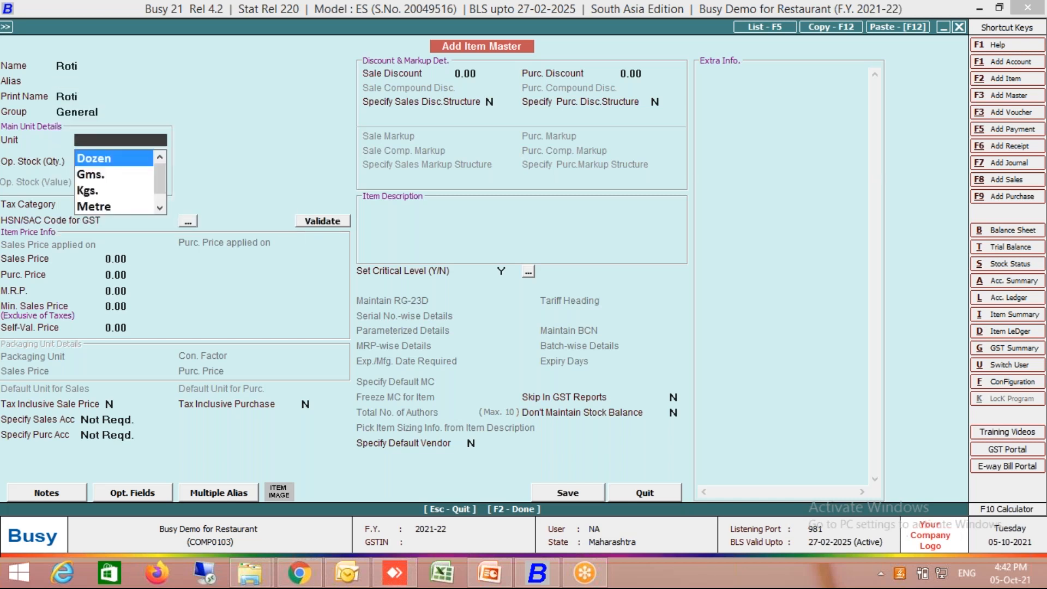
text(pc)
key(Return)
key(Return)
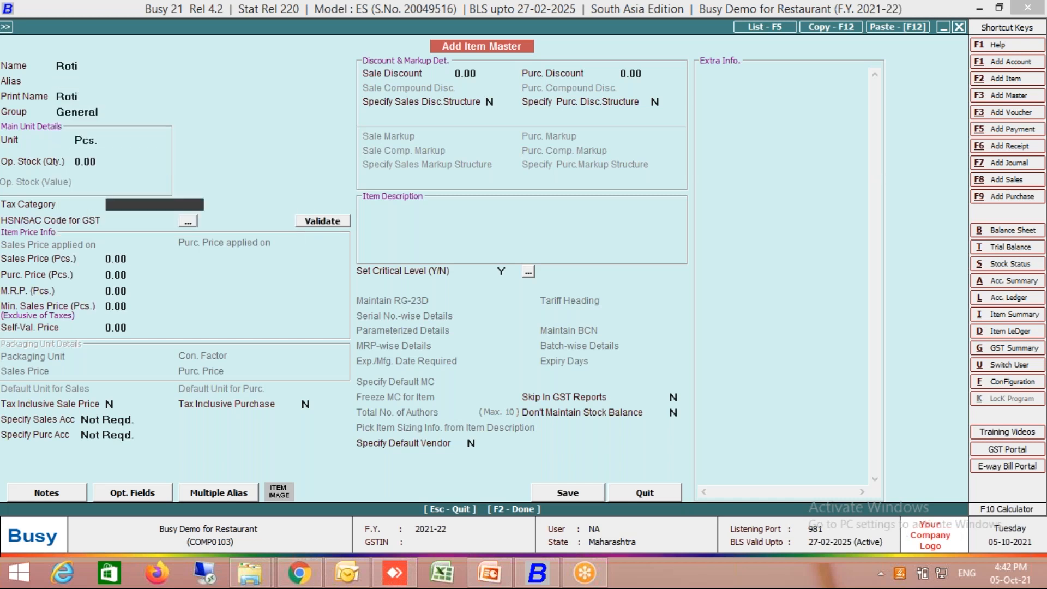
- Assign Roti the GST 5% tax category and a sales price of 8.00, save it and place it in the voucher
key(space)
key(Down)
key(Down)
key(Down)
key(Down)
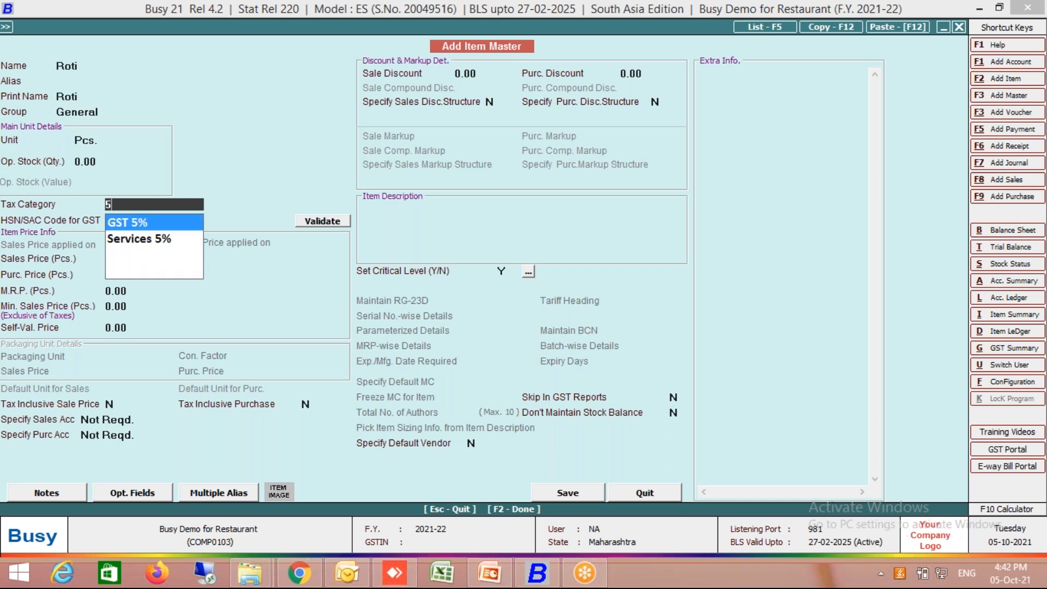
key(Return)
key(Return)
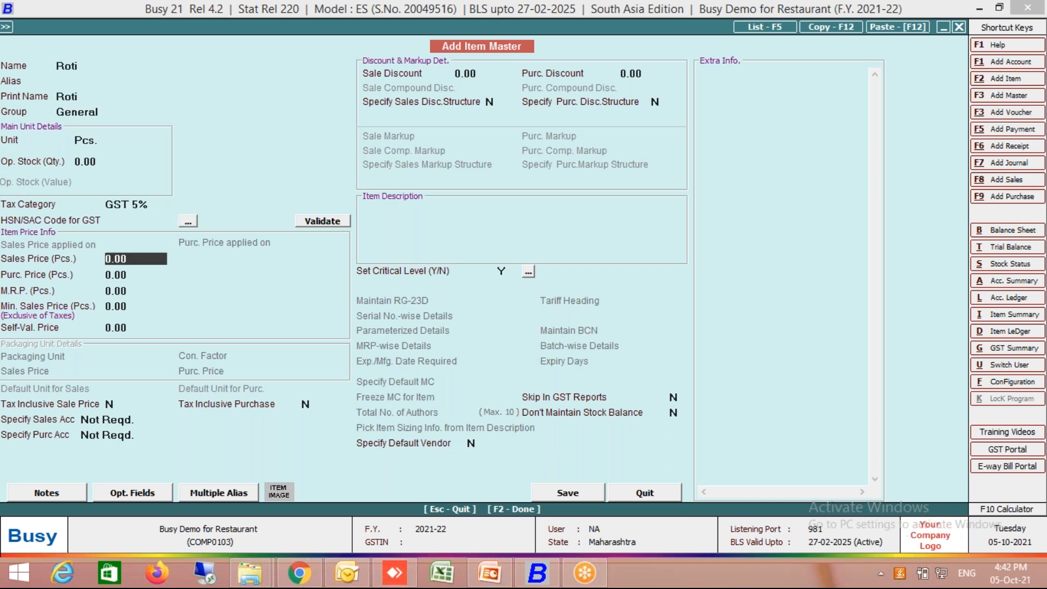
text(8)
key(Return)
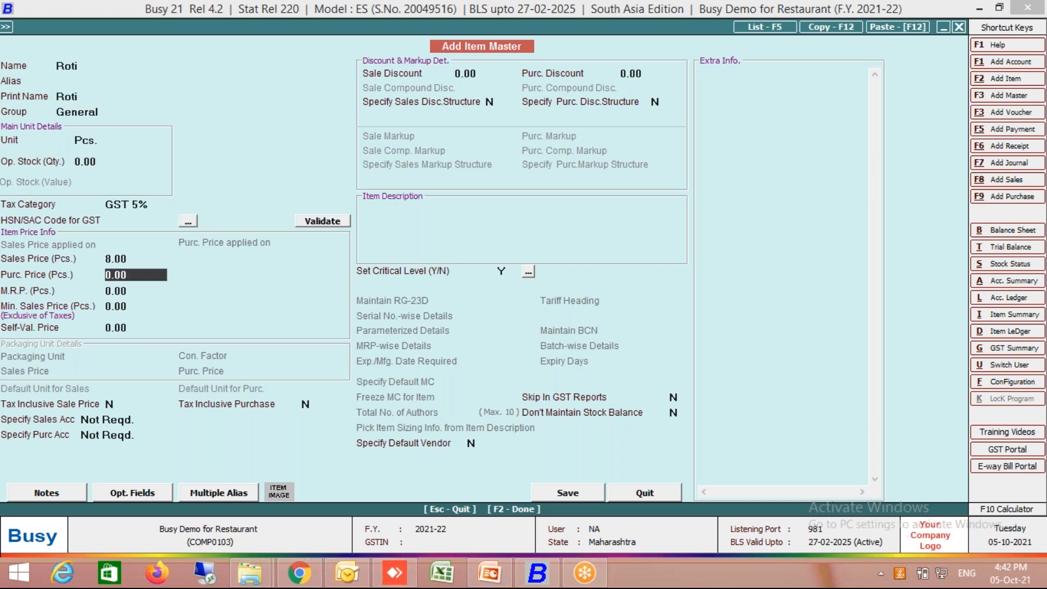
key(F2)
key(Left)
key(Return)
key(Return)
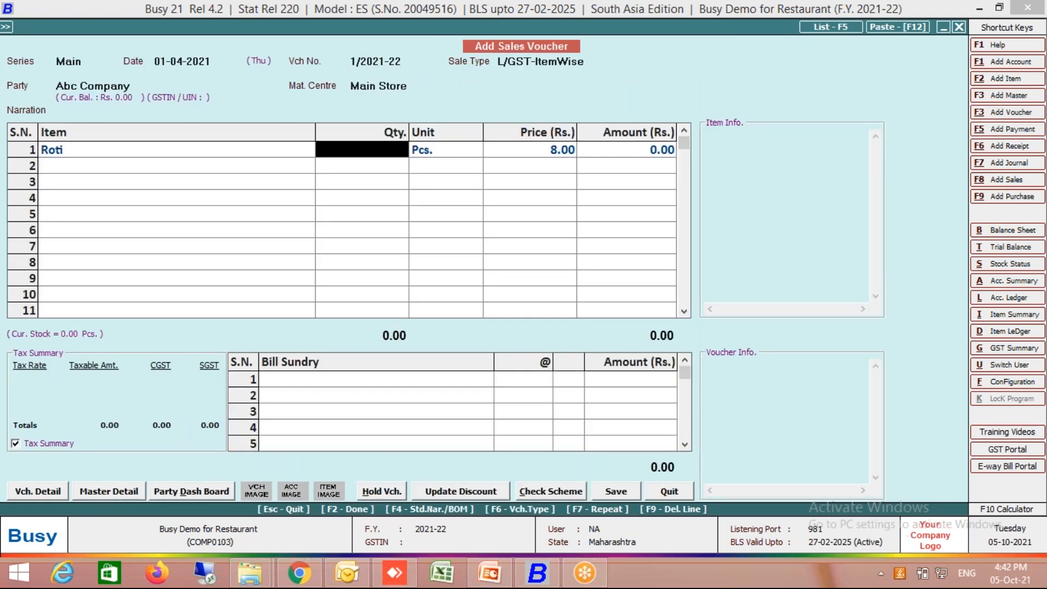
key(Return)
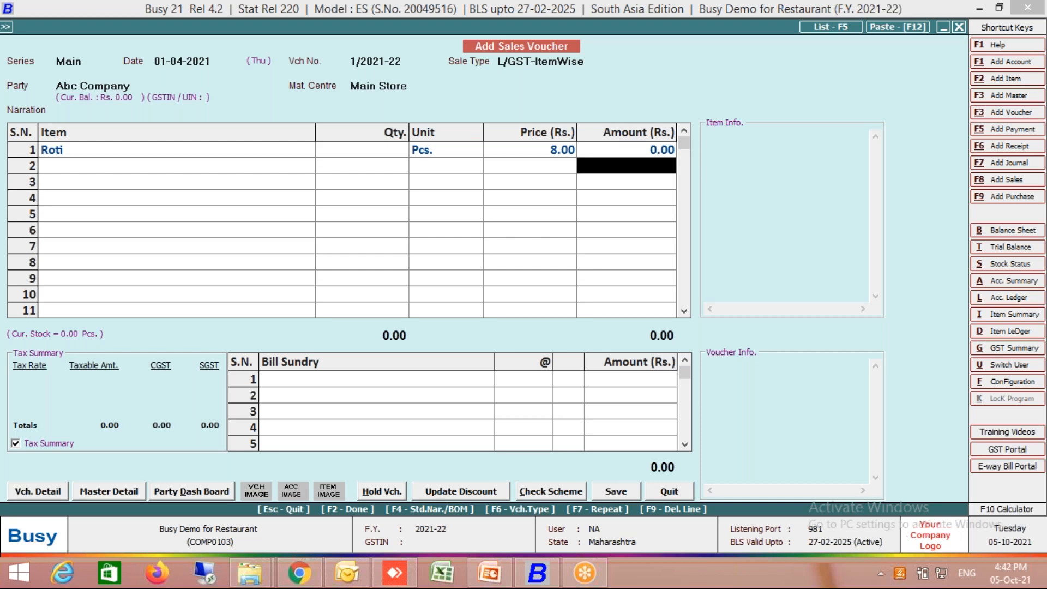
key(Return)
key(Return)
key(Return)
key(Return)
key(Return)
key(Return)
key(Up)
key(Up)
key(Down)
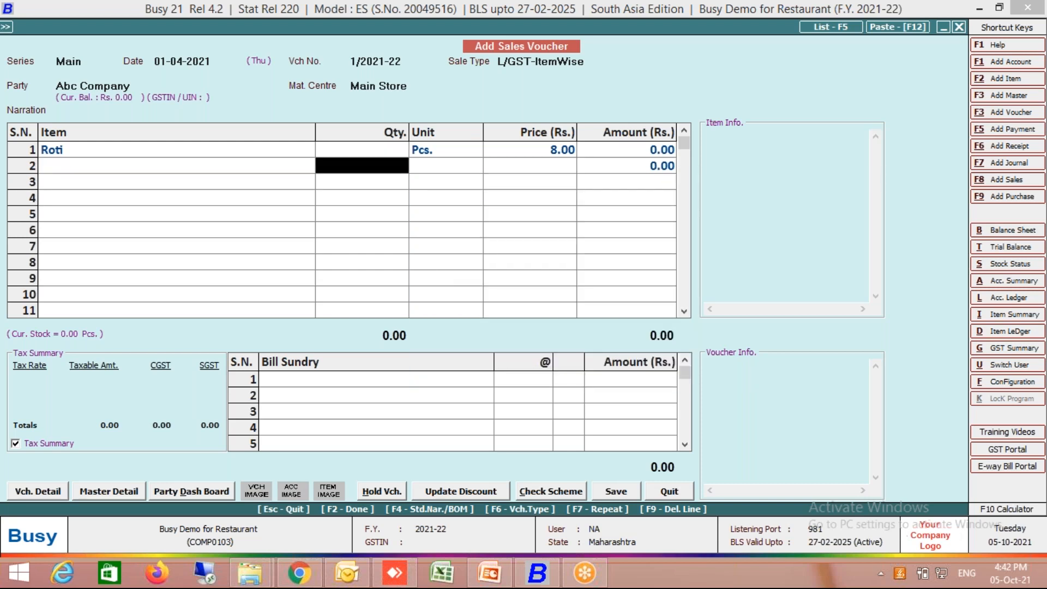
- Set the Roti line's quantity to 10, allow the negative stock and complete the line
key(Up)
text(1)
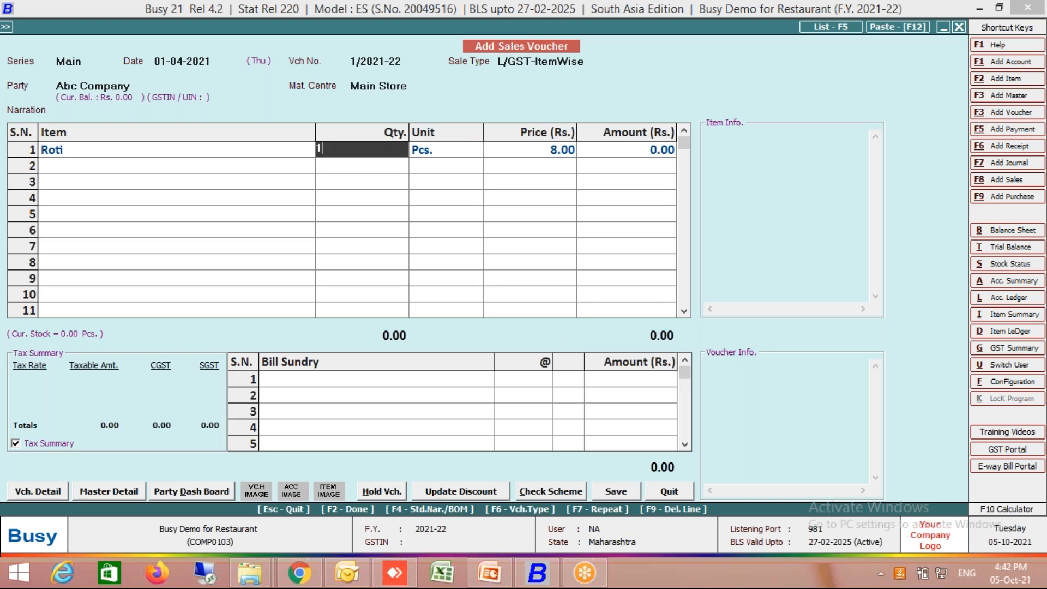
text(0)
key(Return)
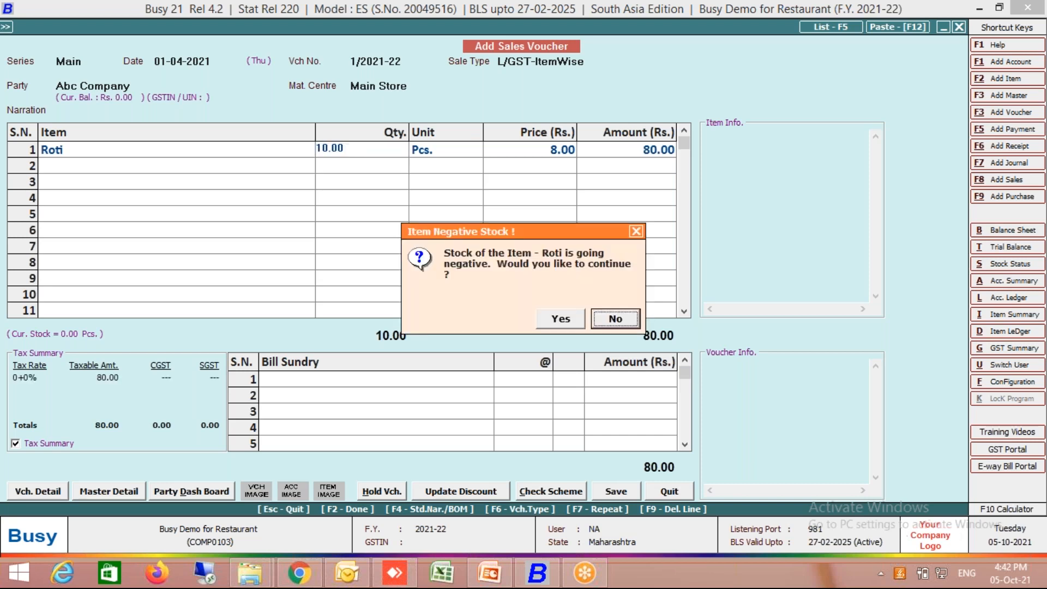
key(Left)
key(Return)
key(Return)
- Finish the sales voucher without bill sundries, keep the new bill reference 1/2021-22 for 84.00 and save it
key(Return)
key(Return)
key(Return)
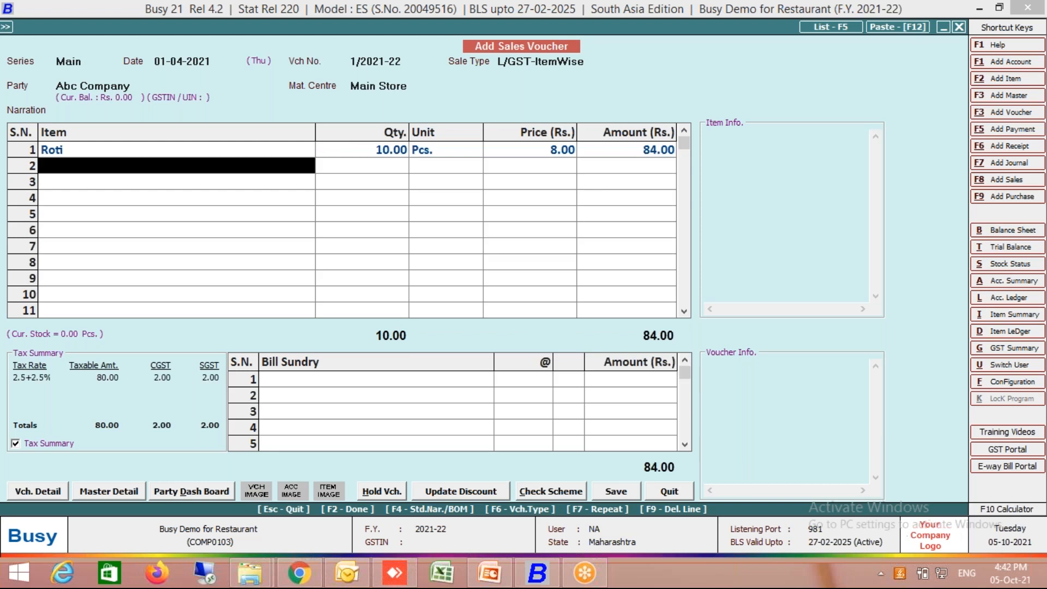
key(Return)
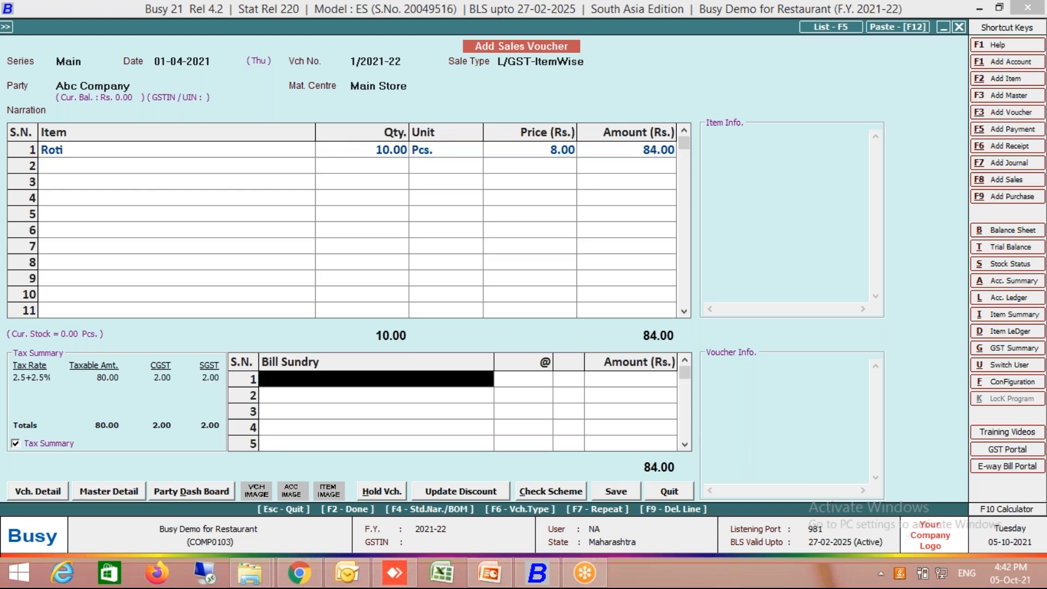
key(Return)
key(Return)
key(Return)
key(Return)
key(Return)
- Request a print preview of the saved invoice in STANDARD format and accept configuring the standard sales invoice format
key(Return)
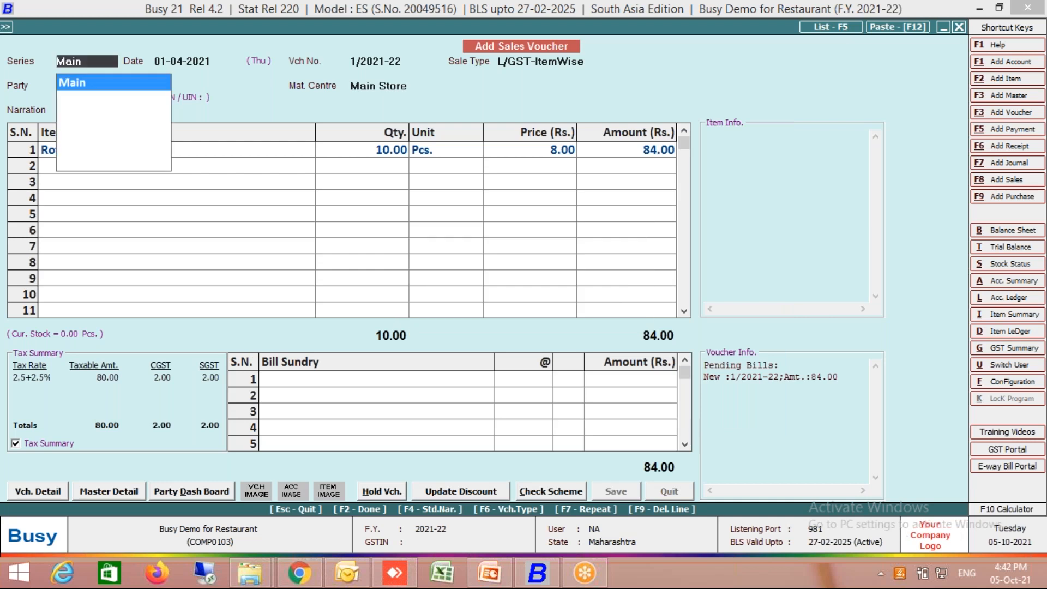
key(Return)
key(Return)
key(Return)
key(Right)
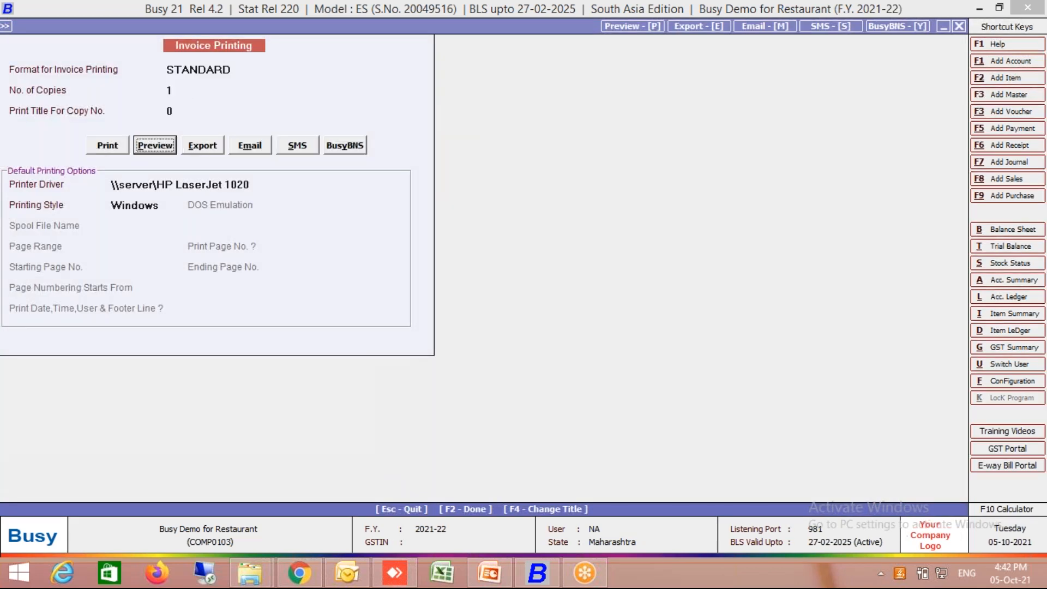
key(Return)
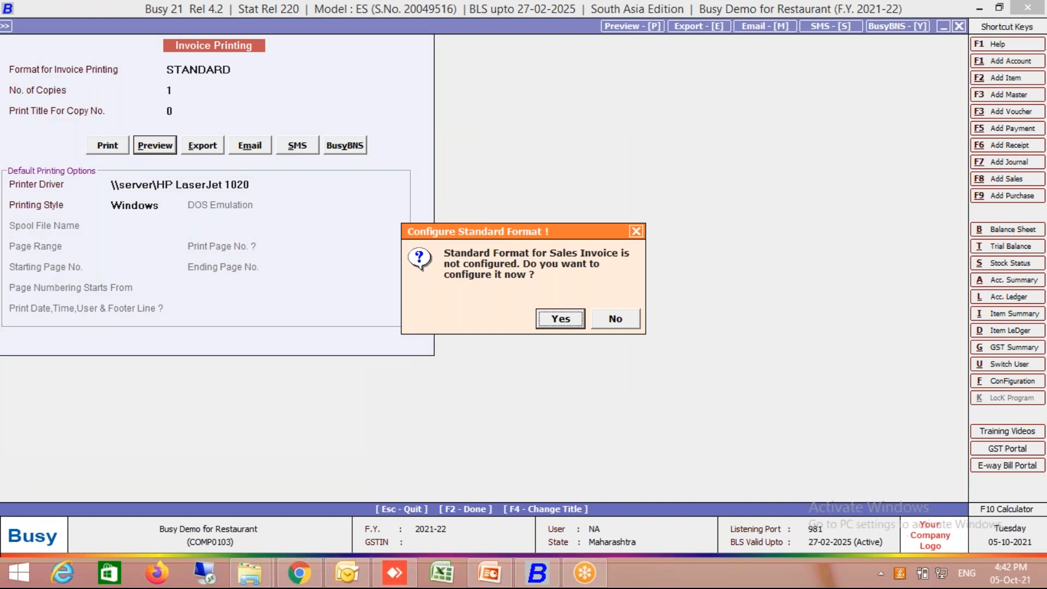
key(Return)
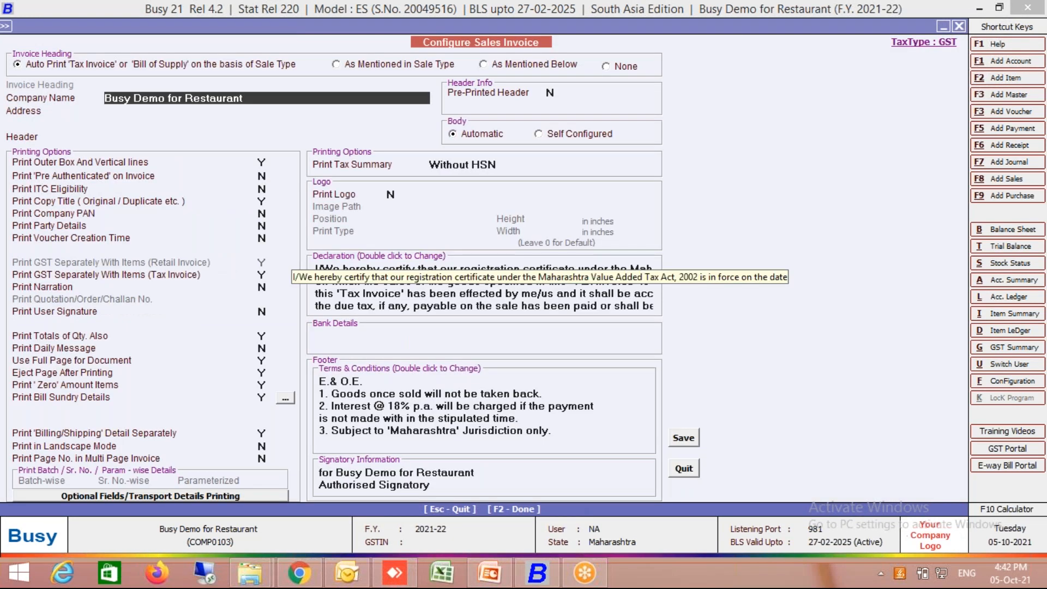
- Clear all four lines of the declaration text in the sales invoice configuration
click(518, 268)
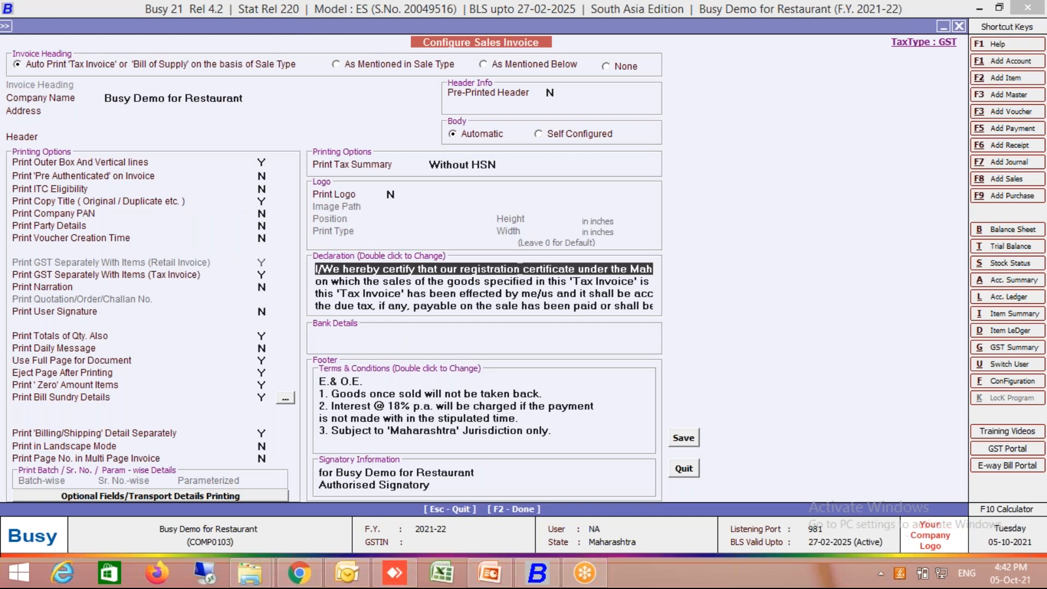
key(Down)
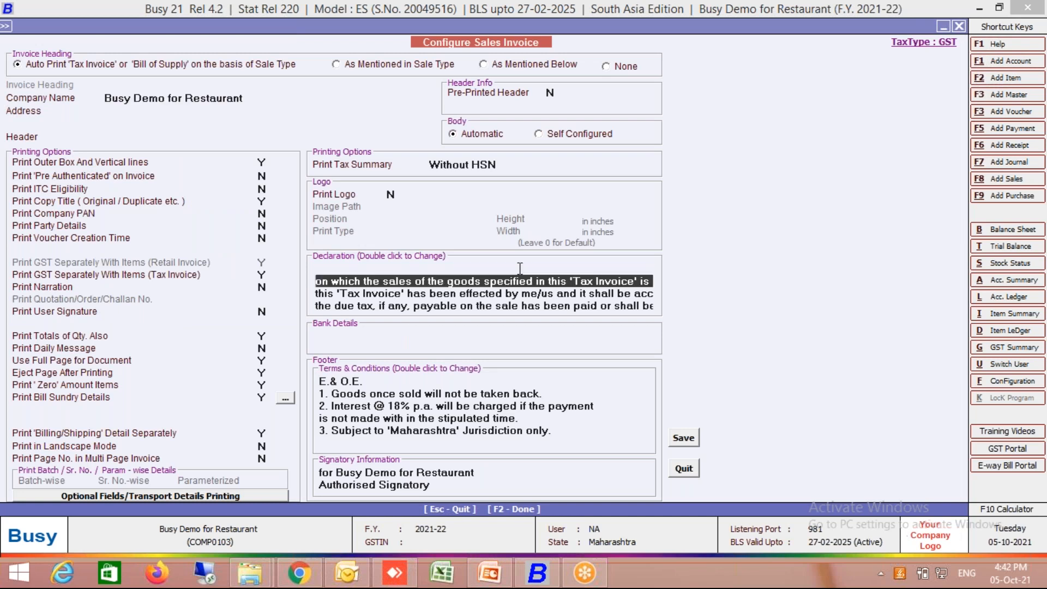
key(Down)
key(Down)
key(Down)
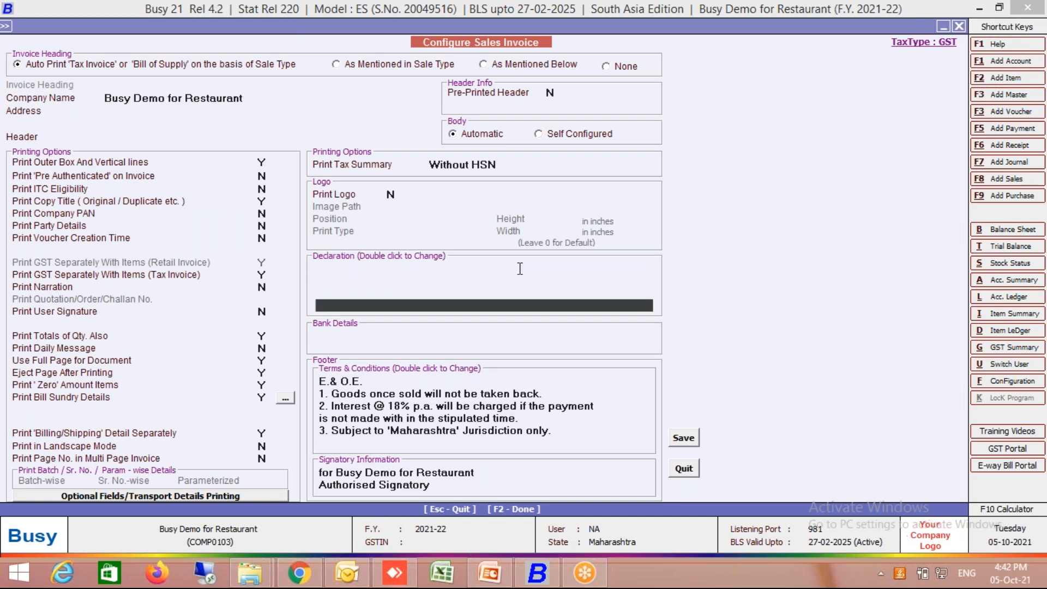
- Save the sales invoice configuration and check the invoice's print preview, then leave it
key(F2)
key(Return)
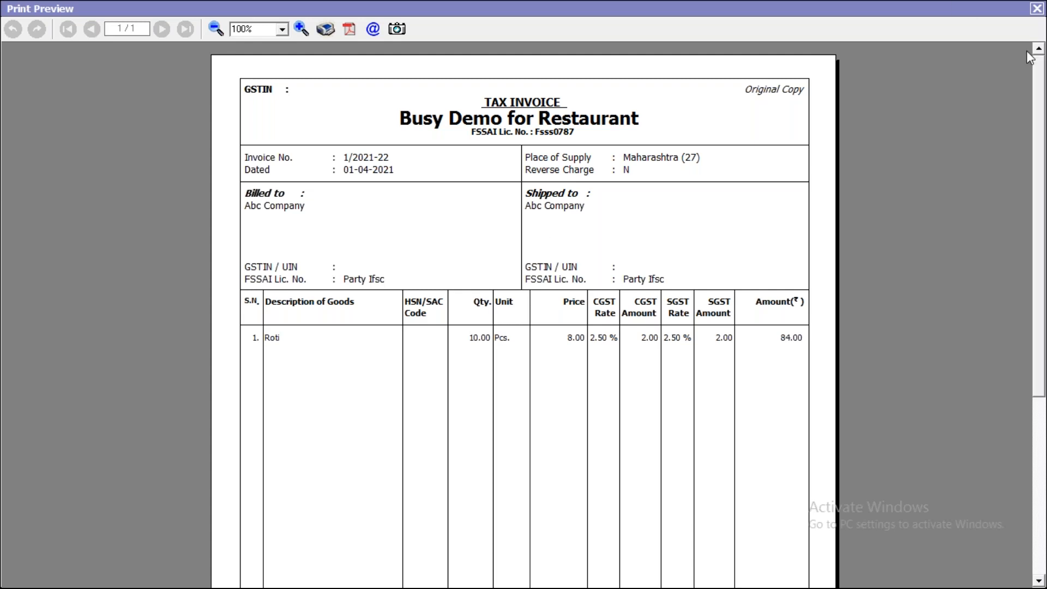
key(Escape)
key(Escape)
- Open the standard document printing configuration for Sales Invoice
key(Down)
key(Return)
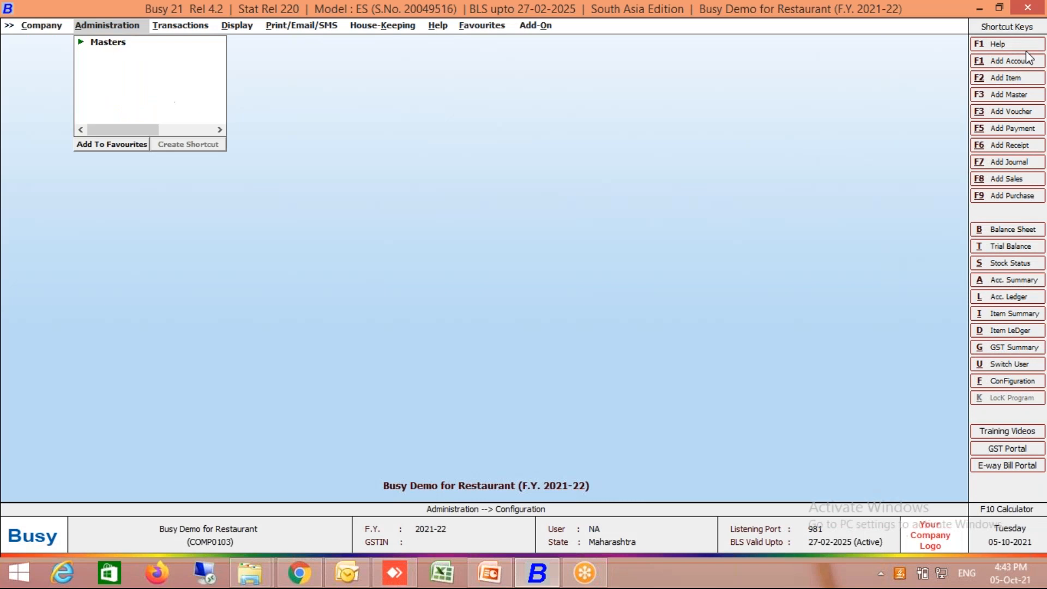
key(Down)
key(Down)
key(Down)
key(Down)
key(Down)
key(Down)
key(Down)
key(Down)
key(Down)
key(Down)
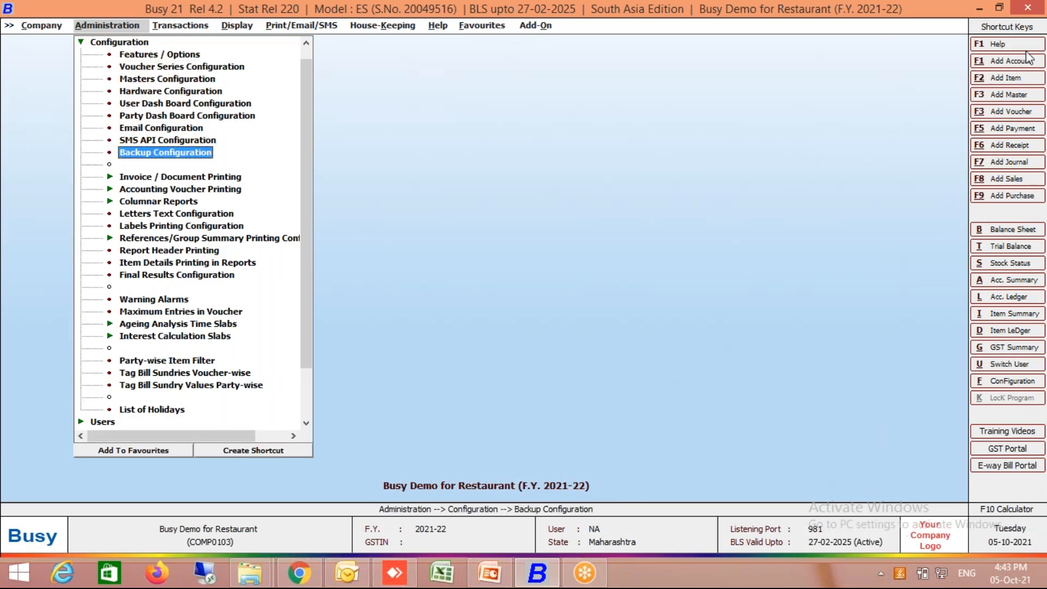
key(Up)
key(Return)
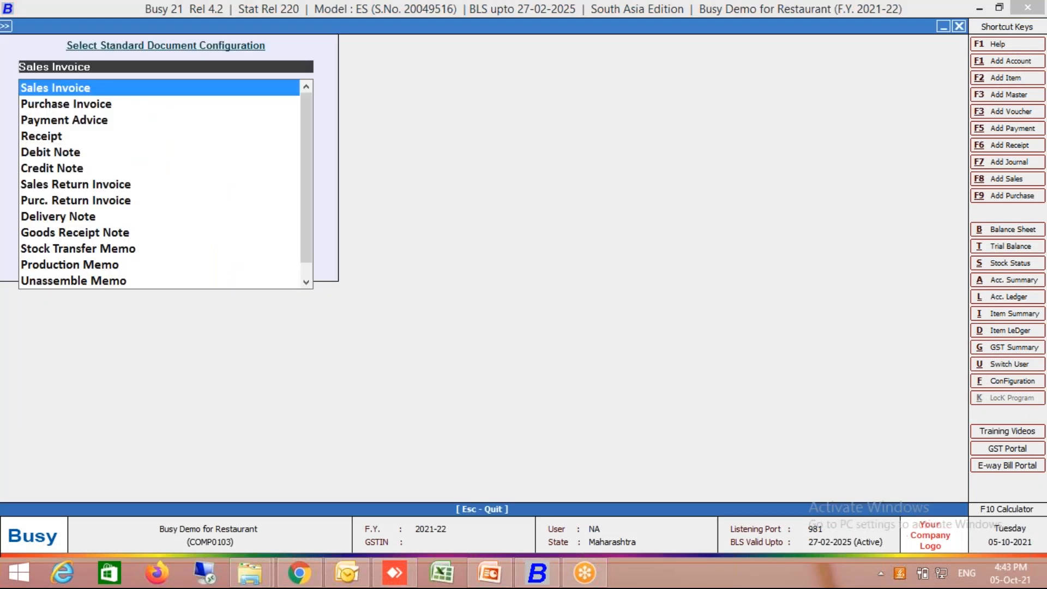
key(Return)
- Enable Print Party Details with the Print PAN option and save the sales invoice configuration
click(138, 226)
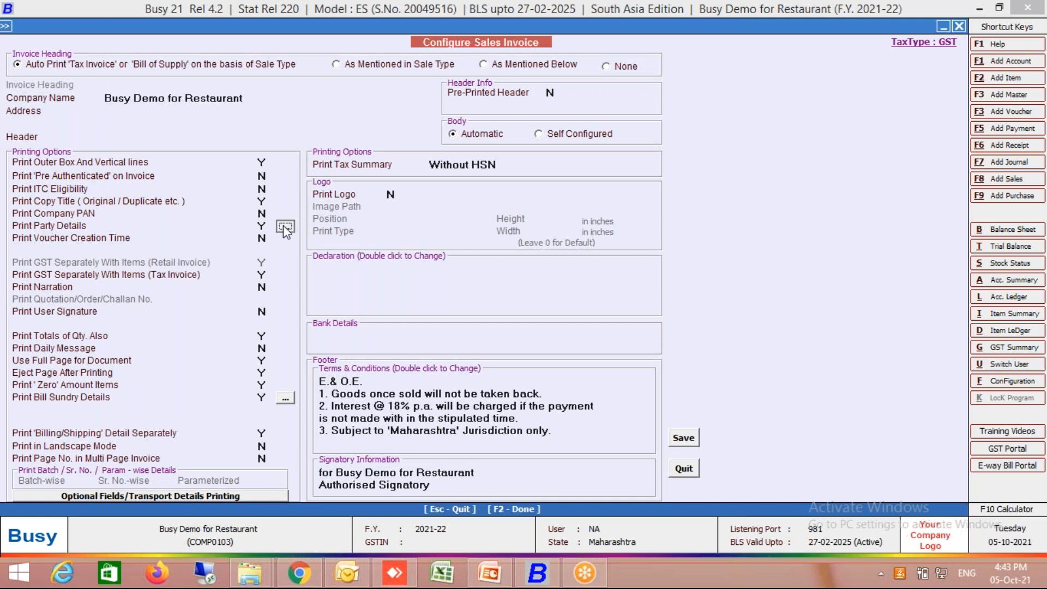
click(284, 226)
click(690, 331)
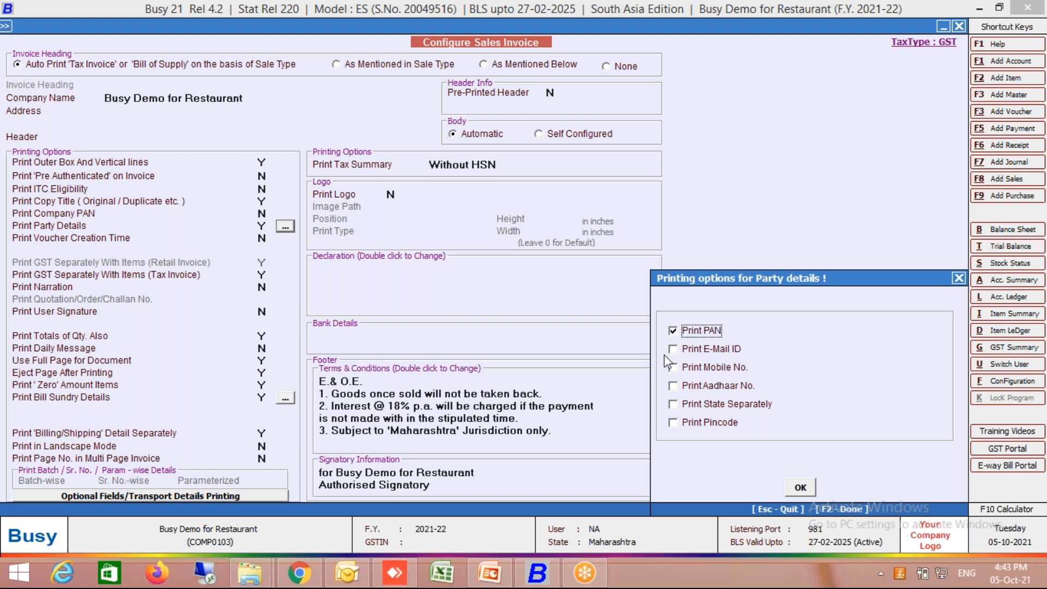
key(F2)
key(F2)
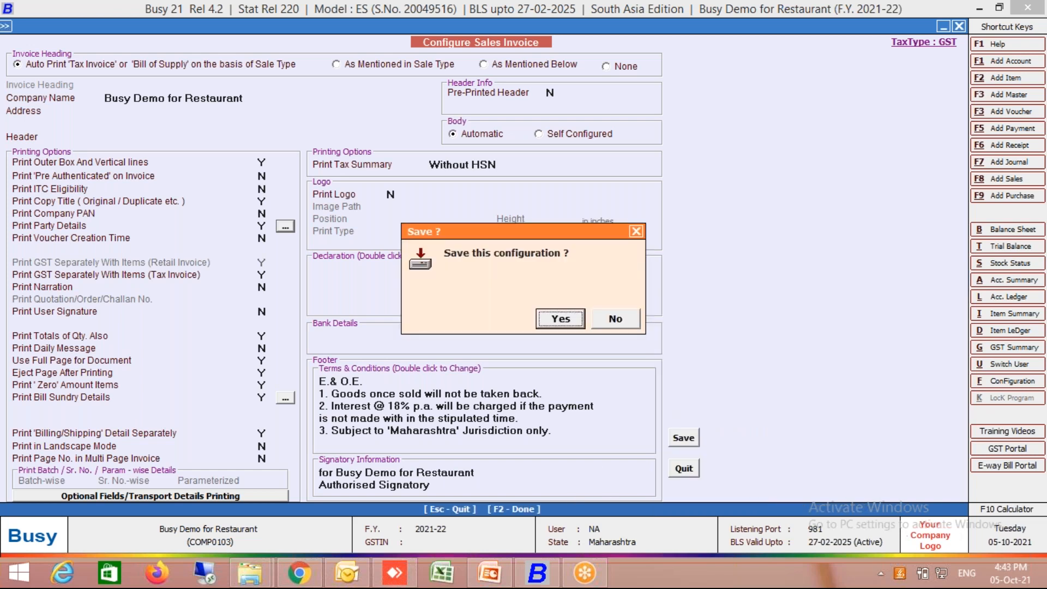
key(Return)
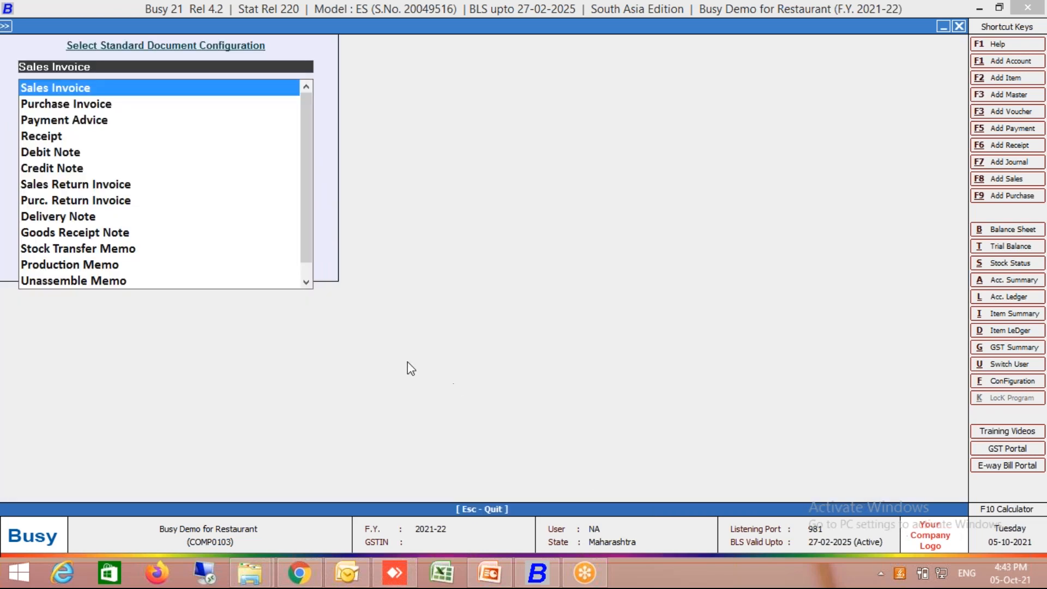
- Reopen the Sales Invoice configuration, set Print Company PAN to Y and save it
key(Return)
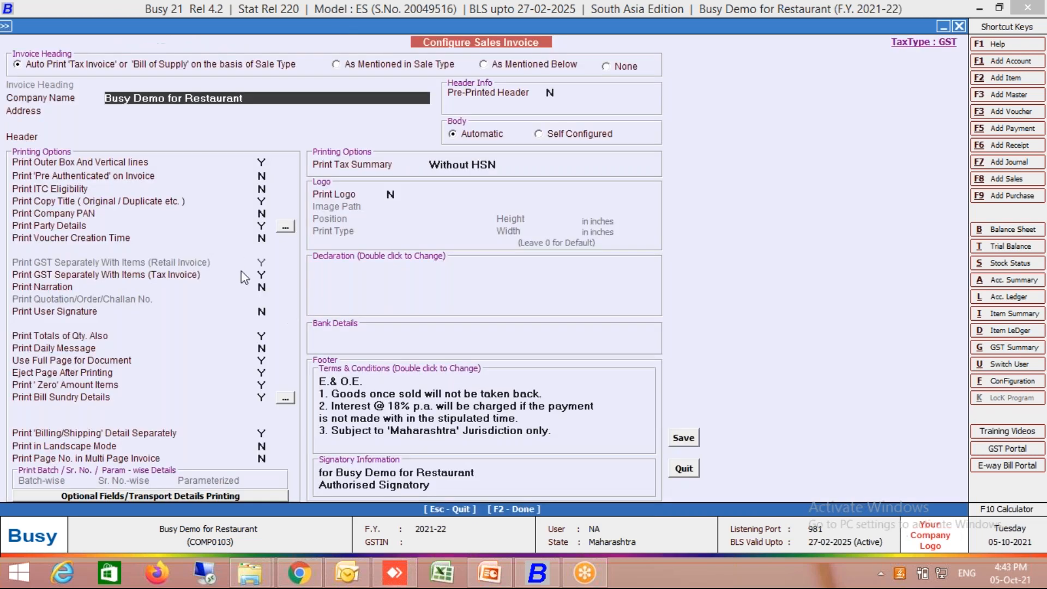
click(76, 218)
text(Y)
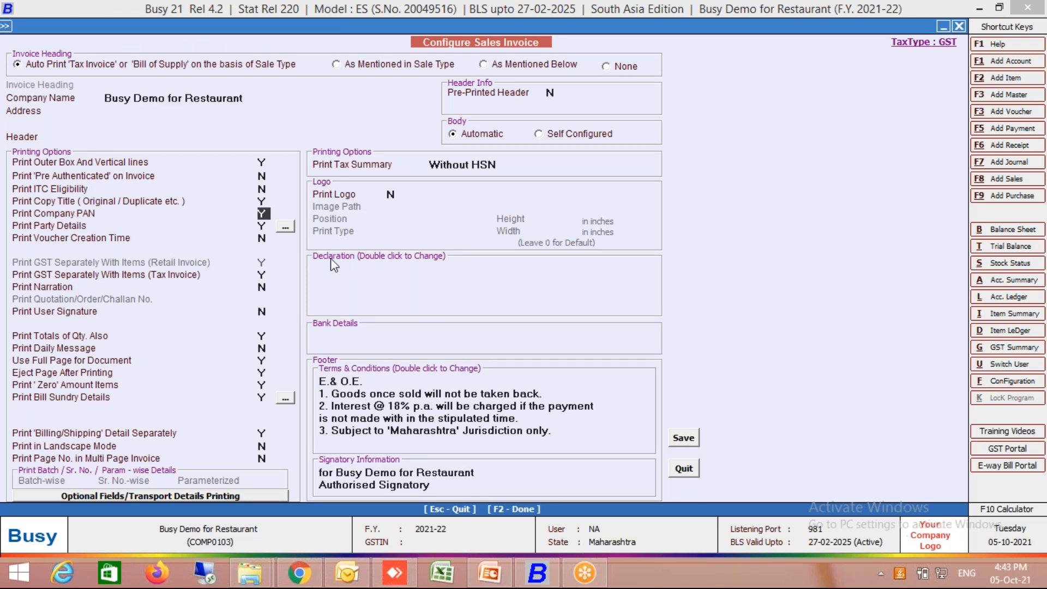
key(Escape)
key(Escape)
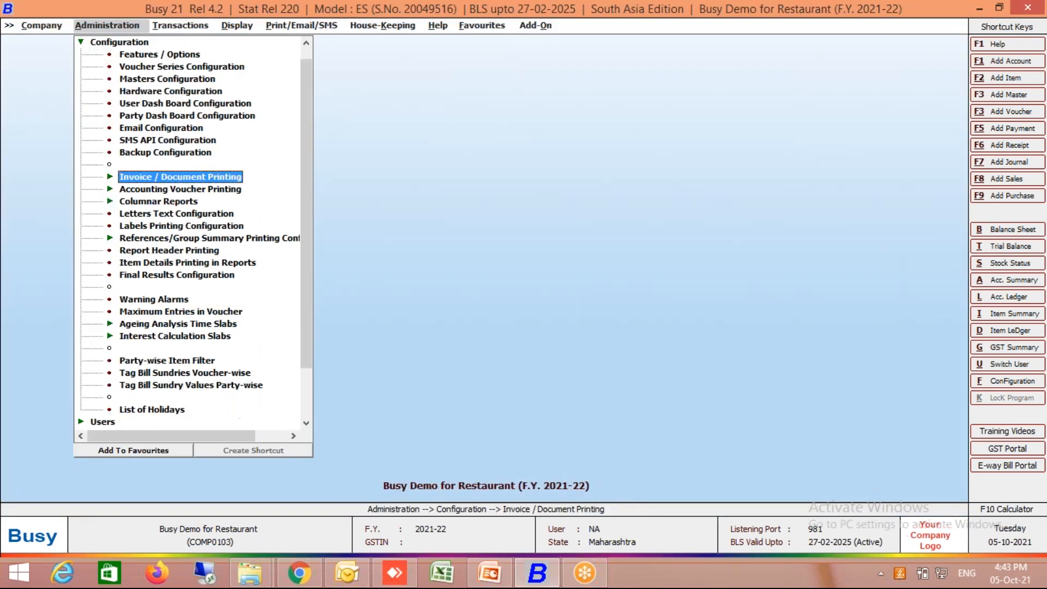
- Open sales voucher 1/2021-22 and examine the company and party PAN lines in its print preview
key(Right)
key(Return)
key(Down)
key(Return)
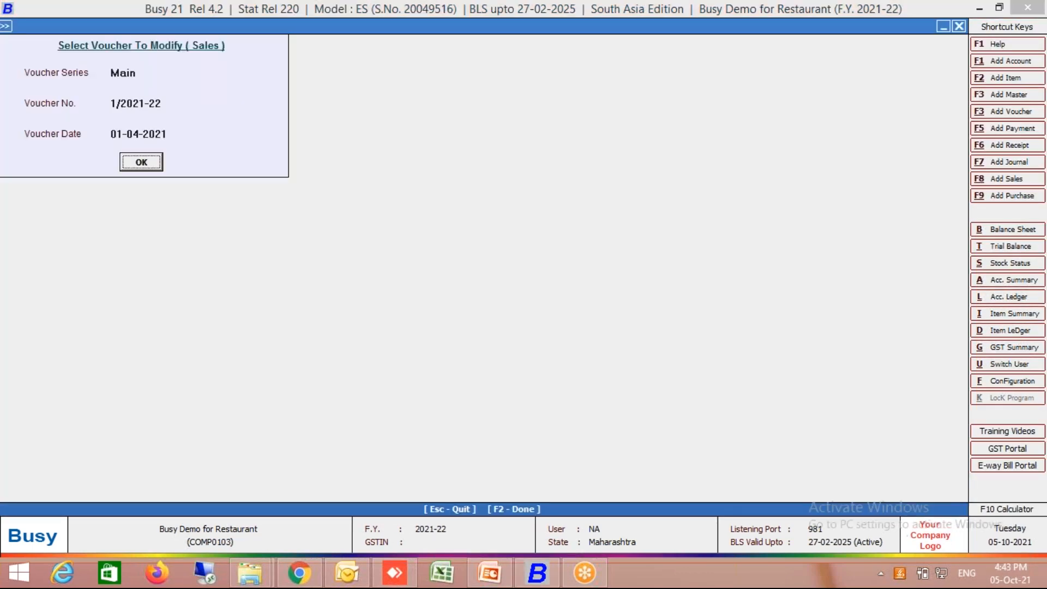
key(Return)
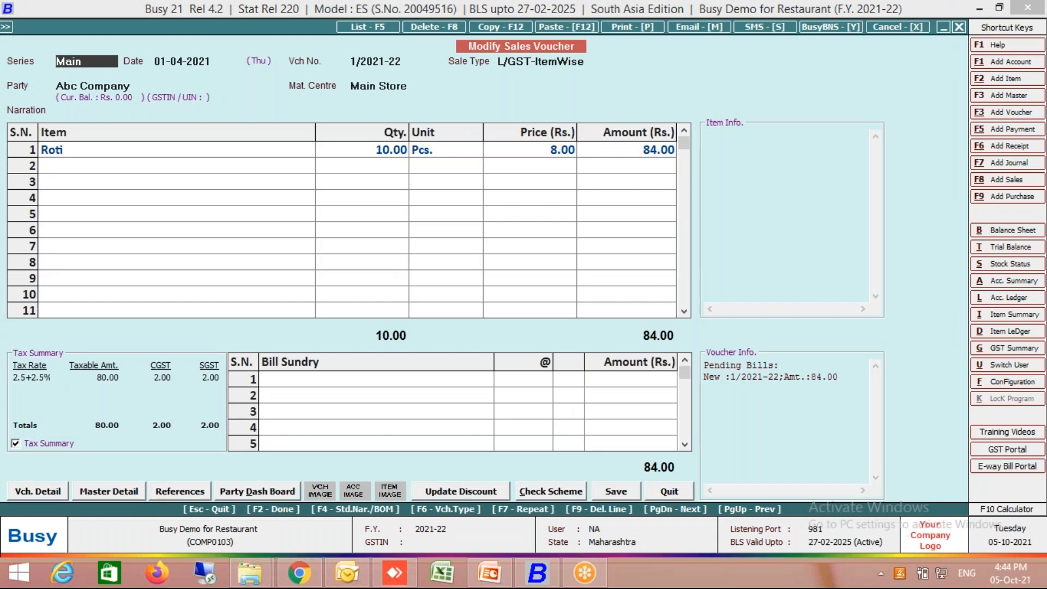
key(alt+p)
key(Return)
key(F2)
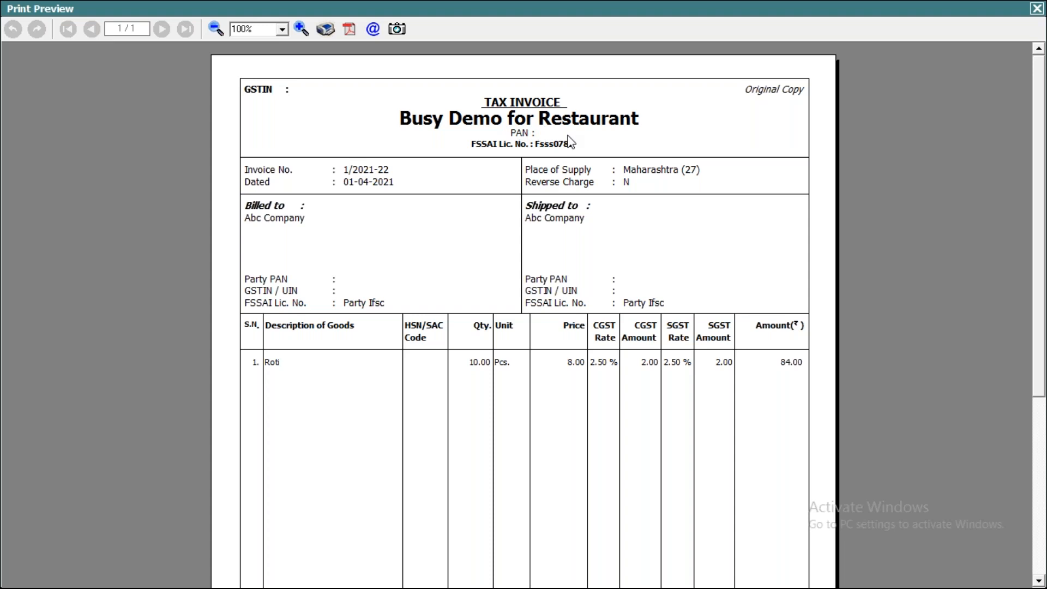
key(Escape)
key(Escape)
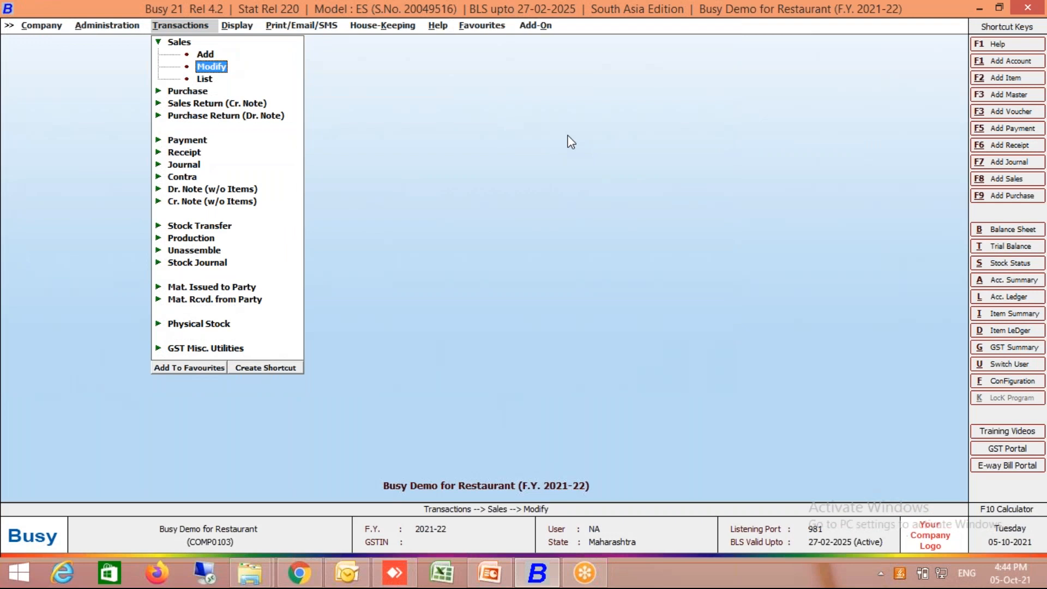
- Edit the company to set its IT PAN to the placeholder COMP_PAN and save it
key(Left)
key(Left)
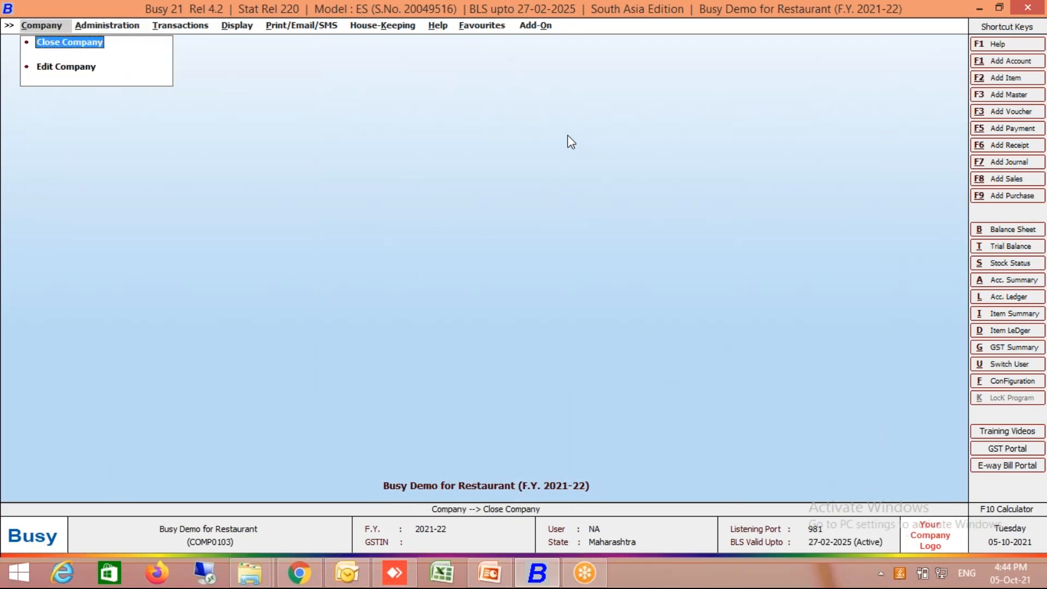
key(Down)
key(Return)
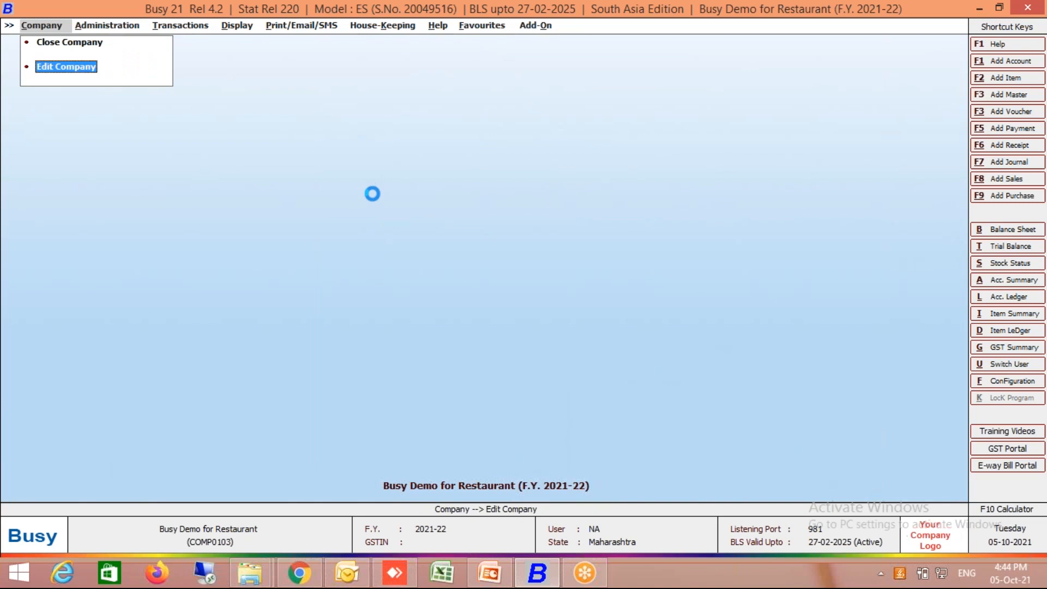
text(COMP_PAN)
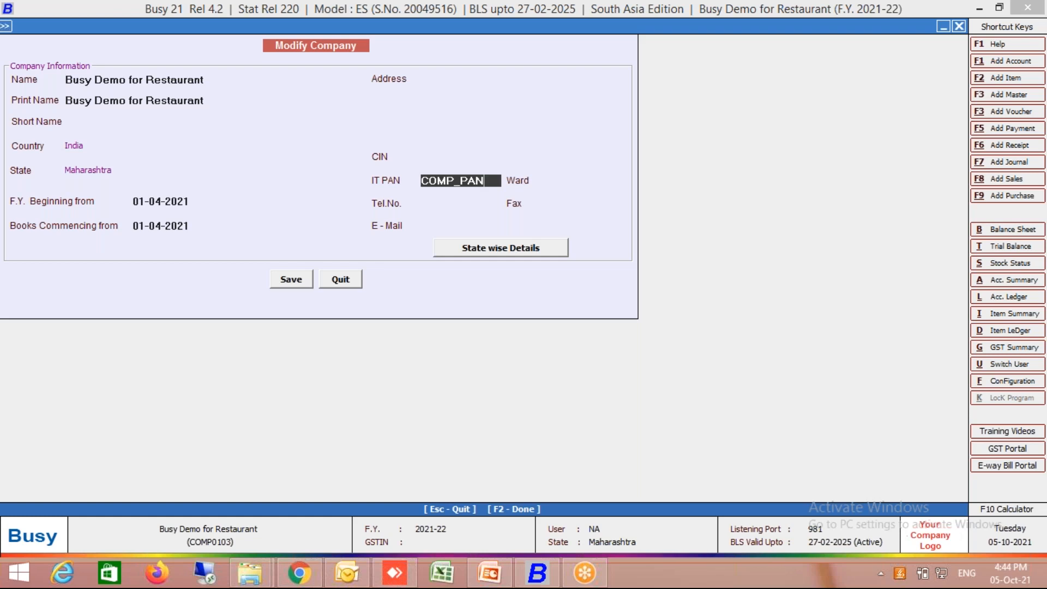
key(Return)
key(F2)
key(Return)
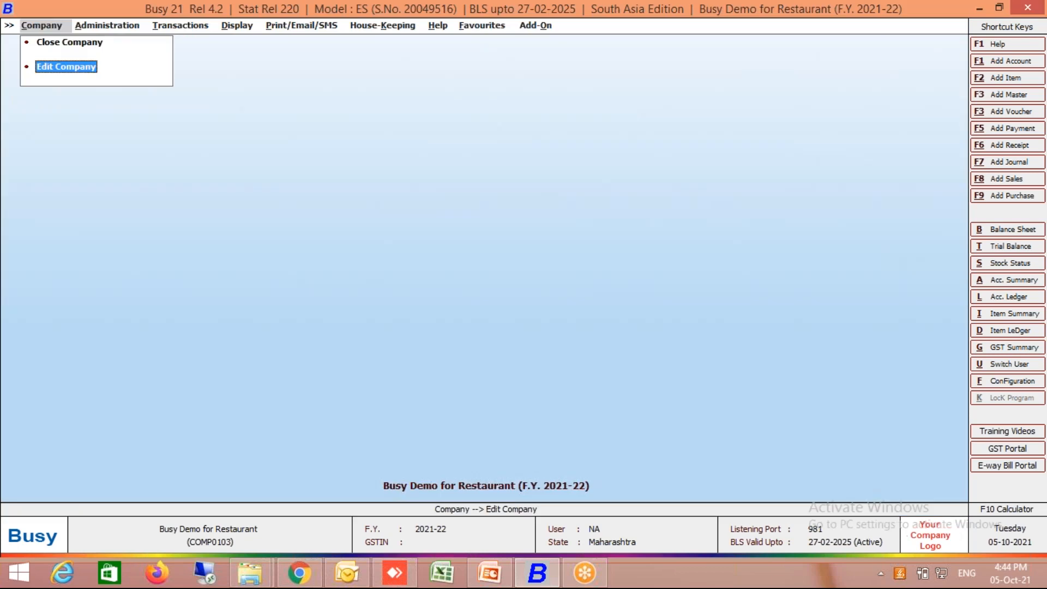
- Open the account master of Abc Company for modification
key(Right)
key(Return)
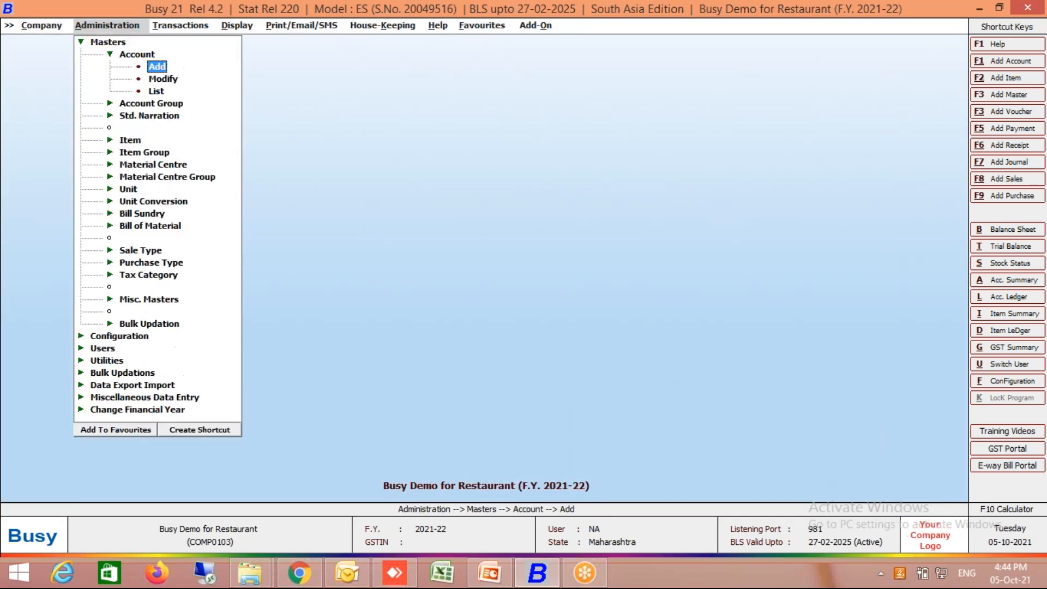
key(Return)
key(Down)
key(Return)
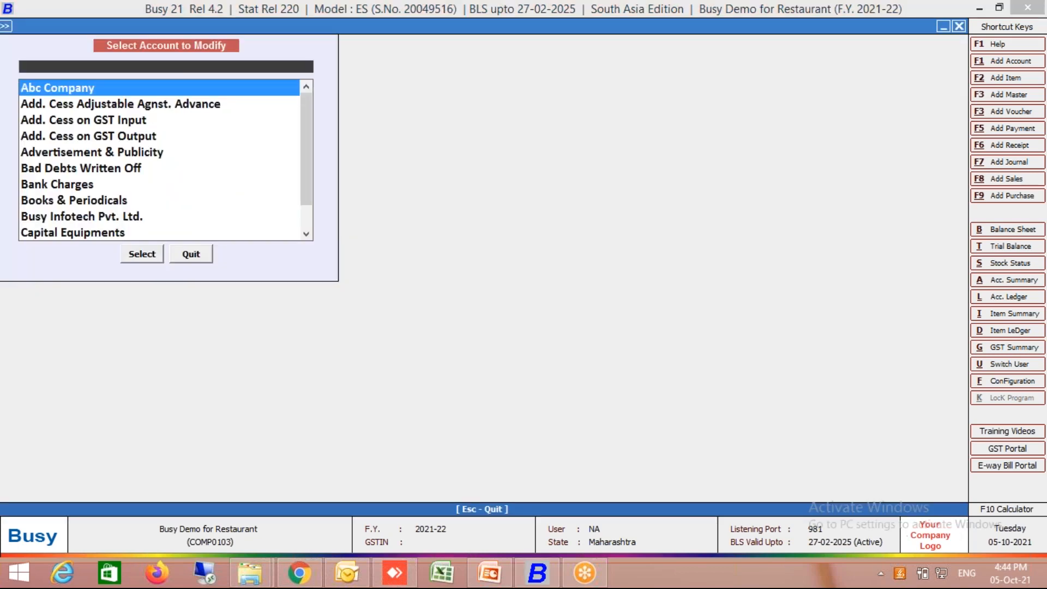
text(abc)
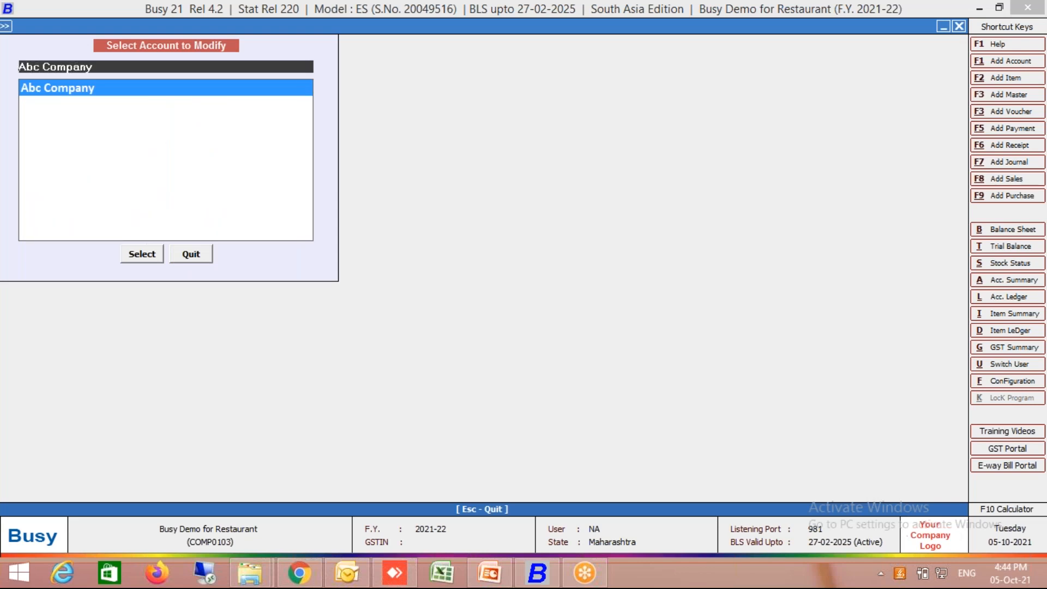
key(Return)
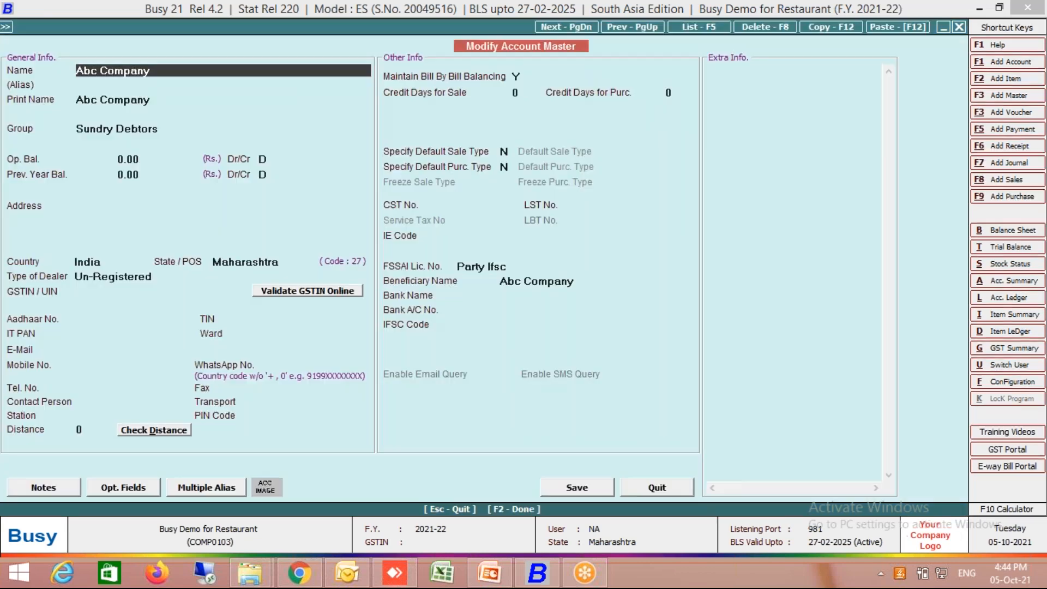
- Set Abc Company's IT PAN to the placeholder PARTY_PAN and save the account
click(73, 336)
text(PAR)
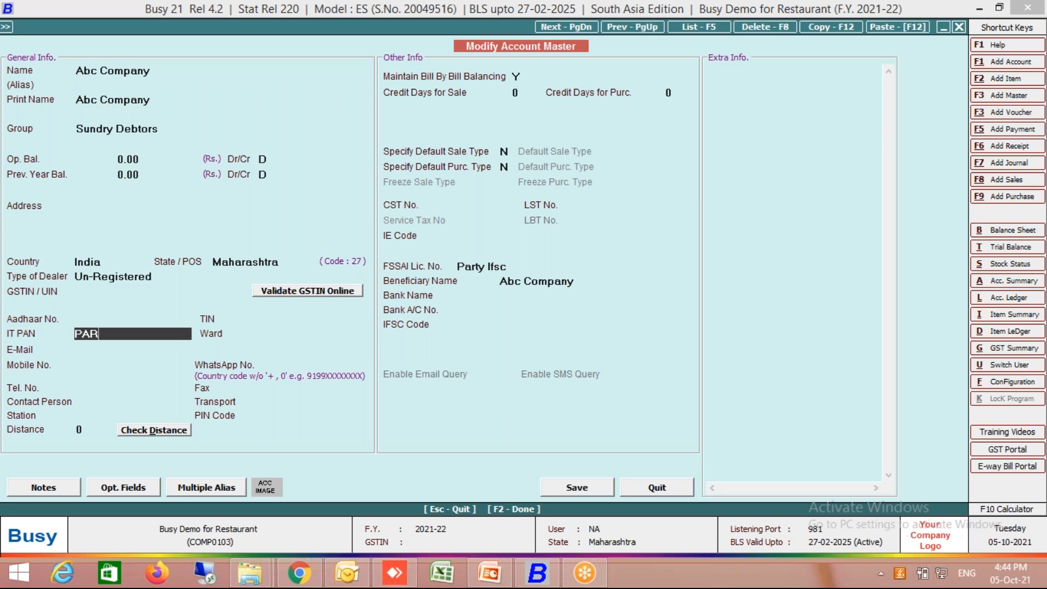
text(TY_PAN)
key(Return)
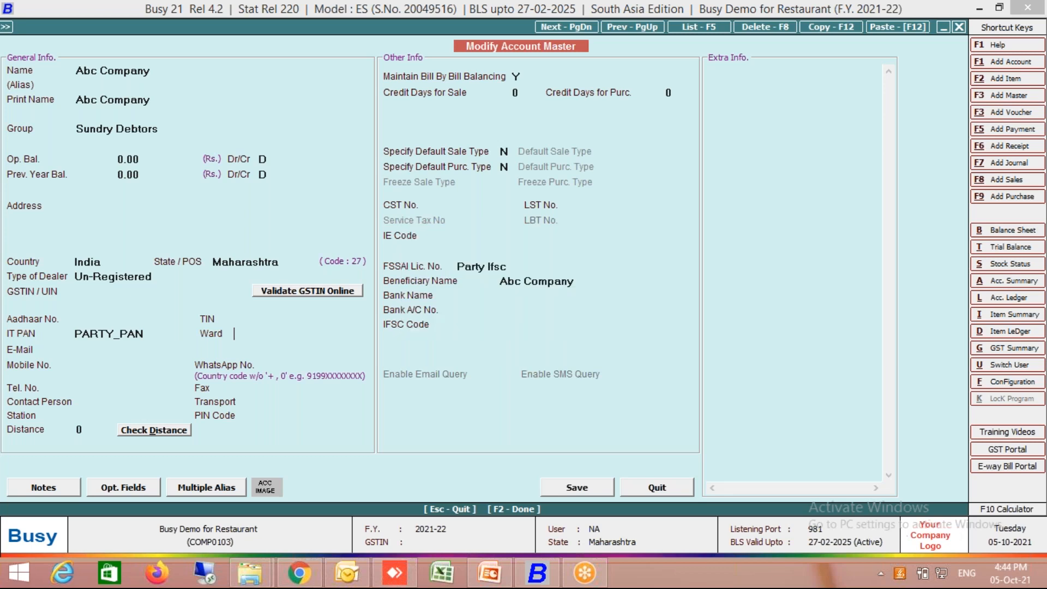
key(F2)
key(Escape)
- Open sales voucher 1/2021-22 of the Main series, dated 01-04-2021, for modification
key(Right)
key(Return)
key(Down)
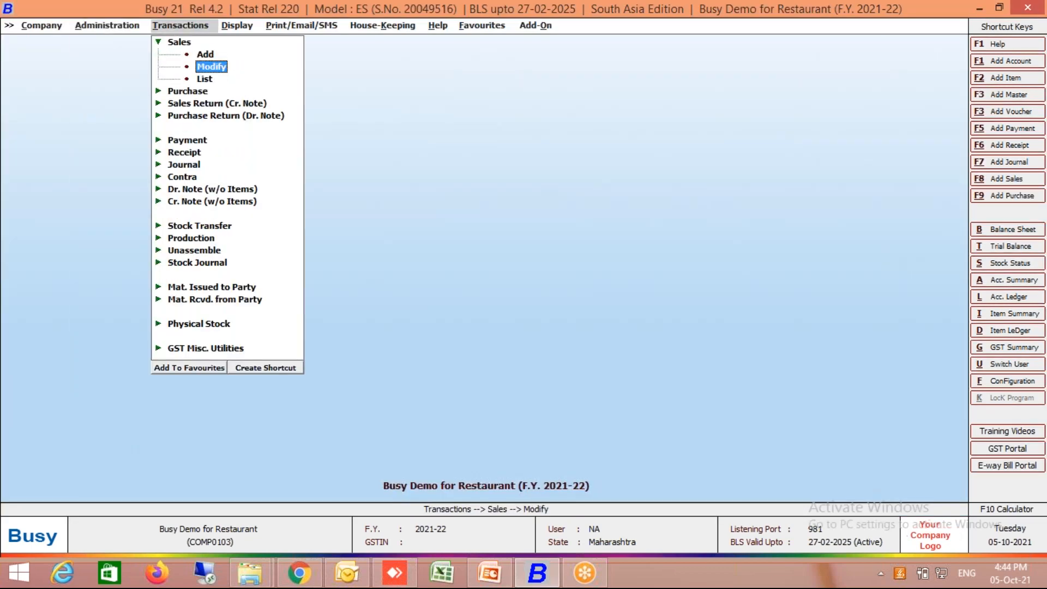
key(Return)
key(Return)
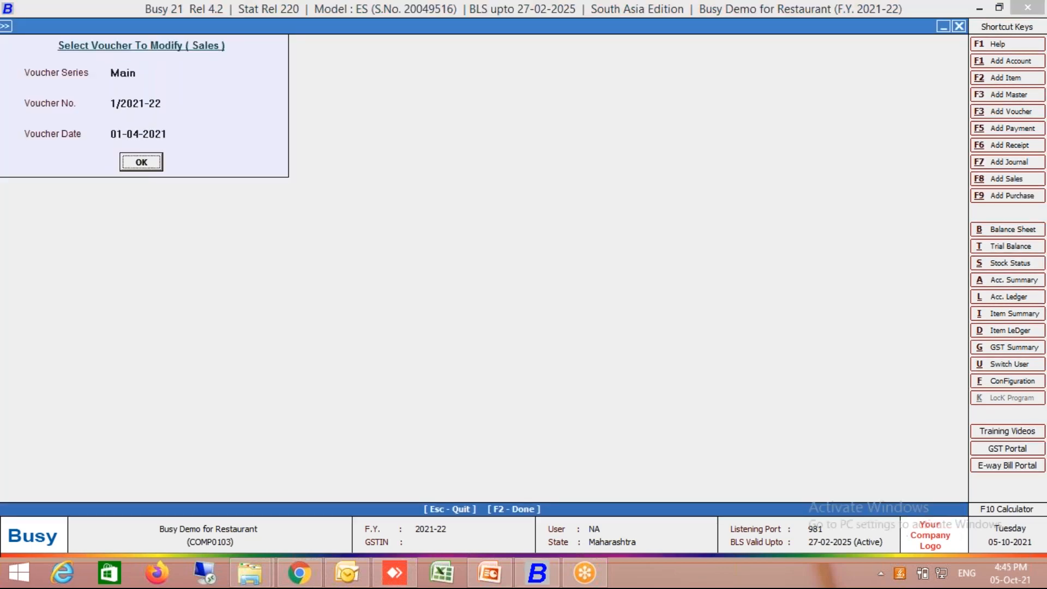
key(Return)
- Examine the PAN and FSSAI licence lines of company and party in the invoice's print preview, and close the preview and voucher
key(alt+p)
key(Escape)
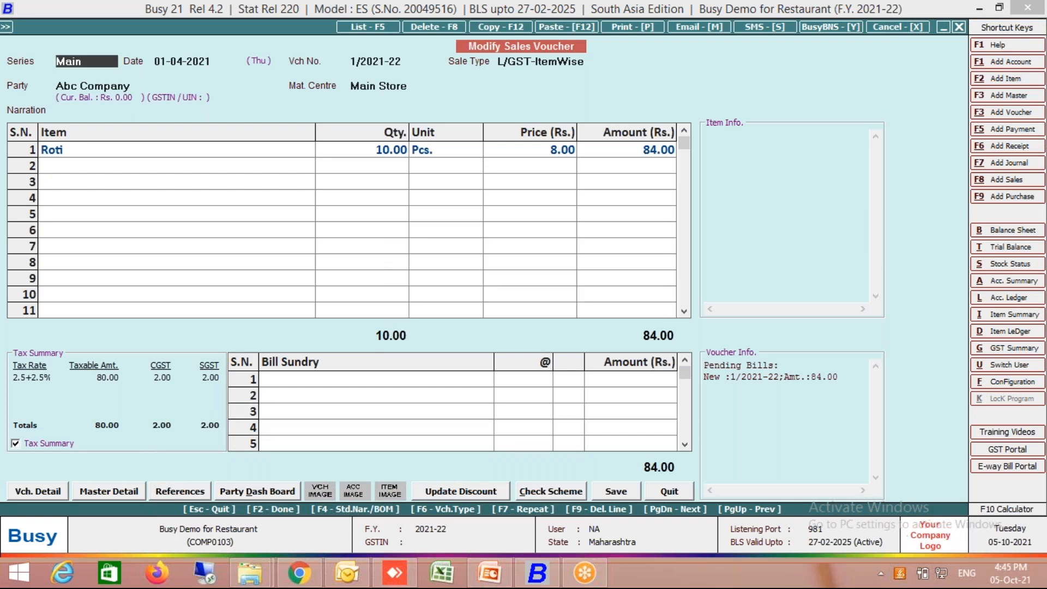
key(Return)
key(alt+p)
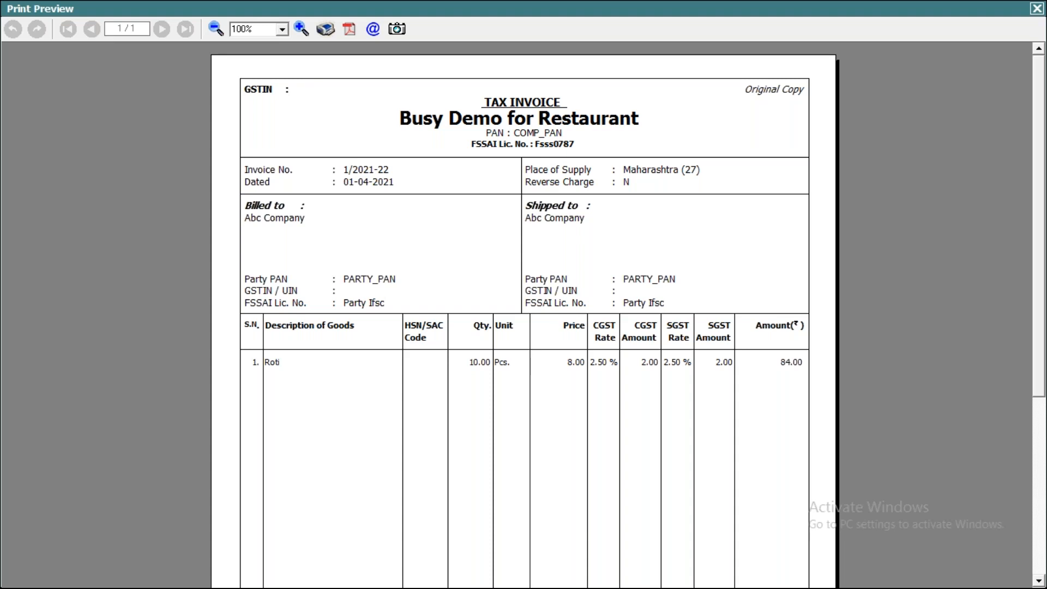
key(Escape)
key(Escape)
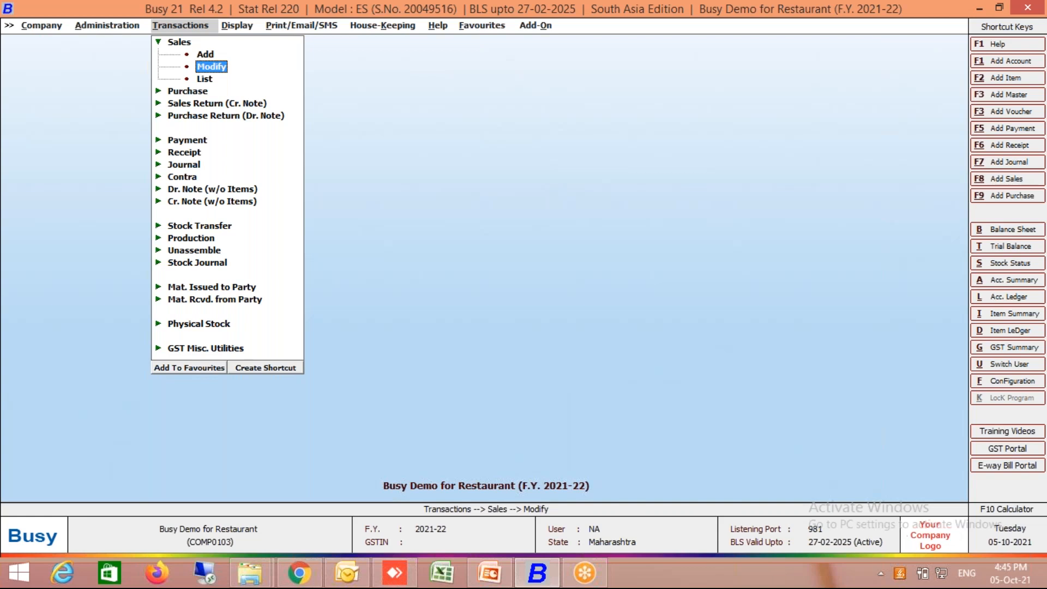
- Switch to the Training Topic.pptx presentation in PowerPoint and start the slide show from the current Restaurant Management slide
key(Right)
key(Left)
click(490, 575)
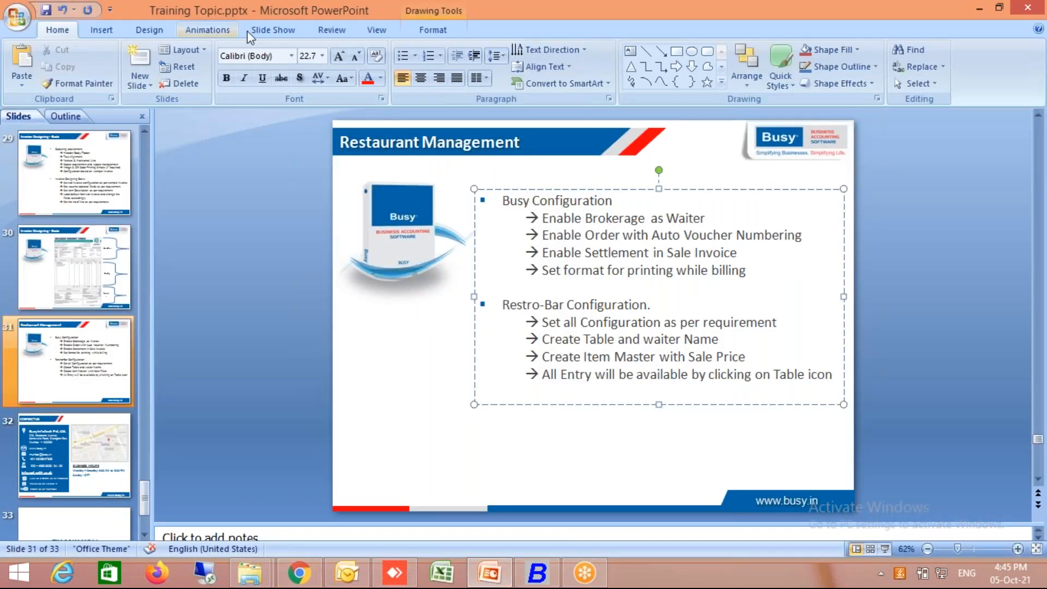
click(261, 30)
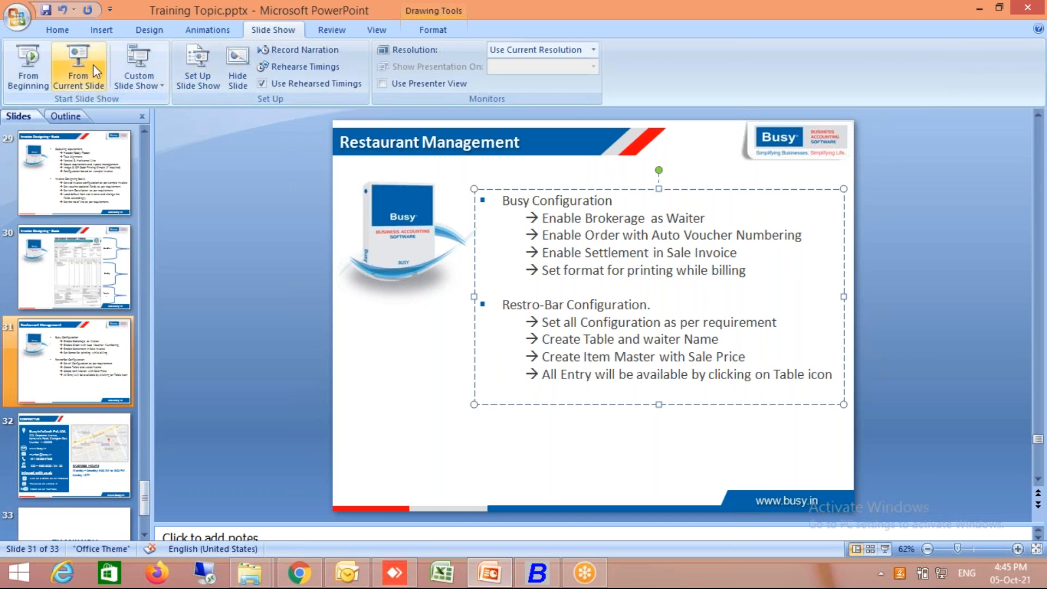
click(78, 66)
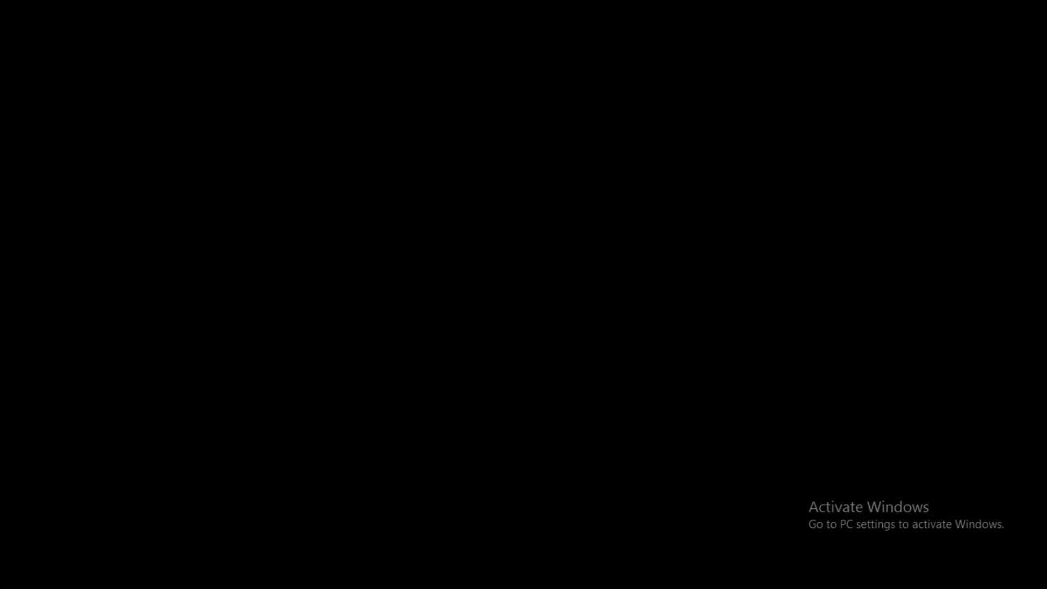
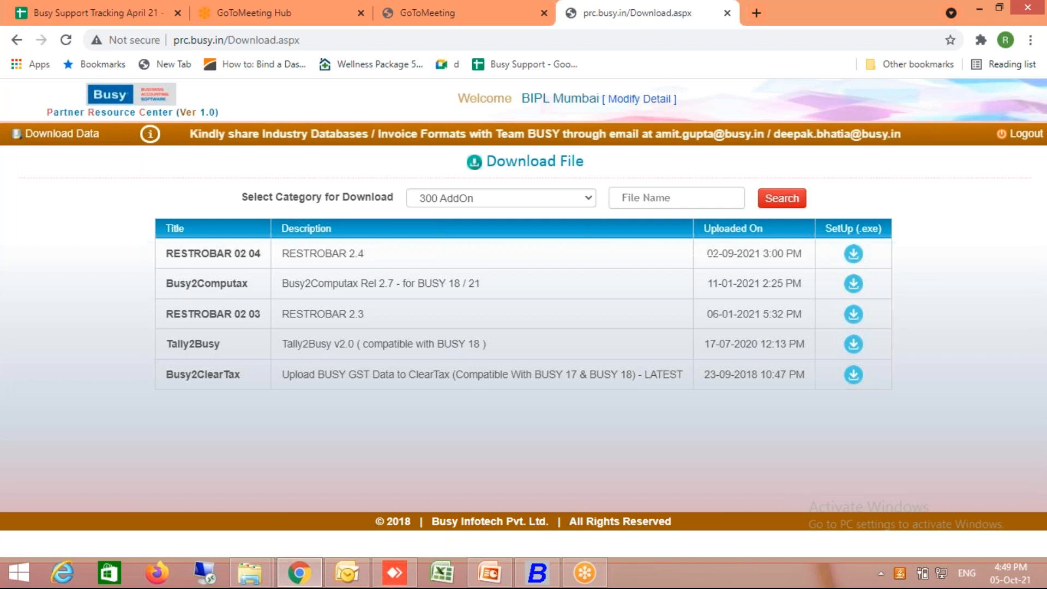
- Switch to Busy 21 and locate the RestroBar entry among the add-ons
click(538, 572)
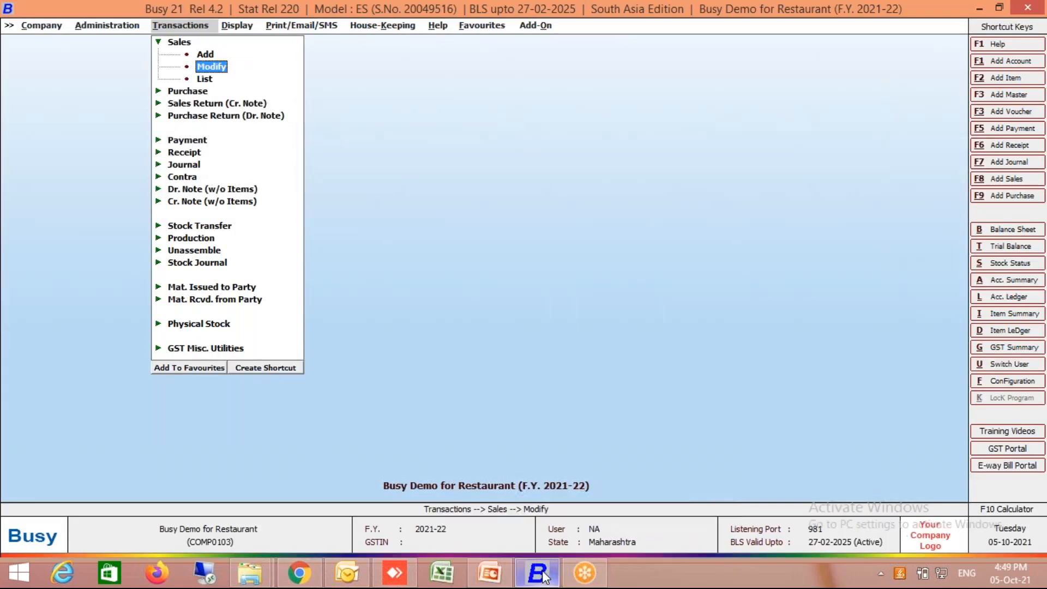
key(Right)
key(Right)
key(Right)
key(Right)
key(Right)
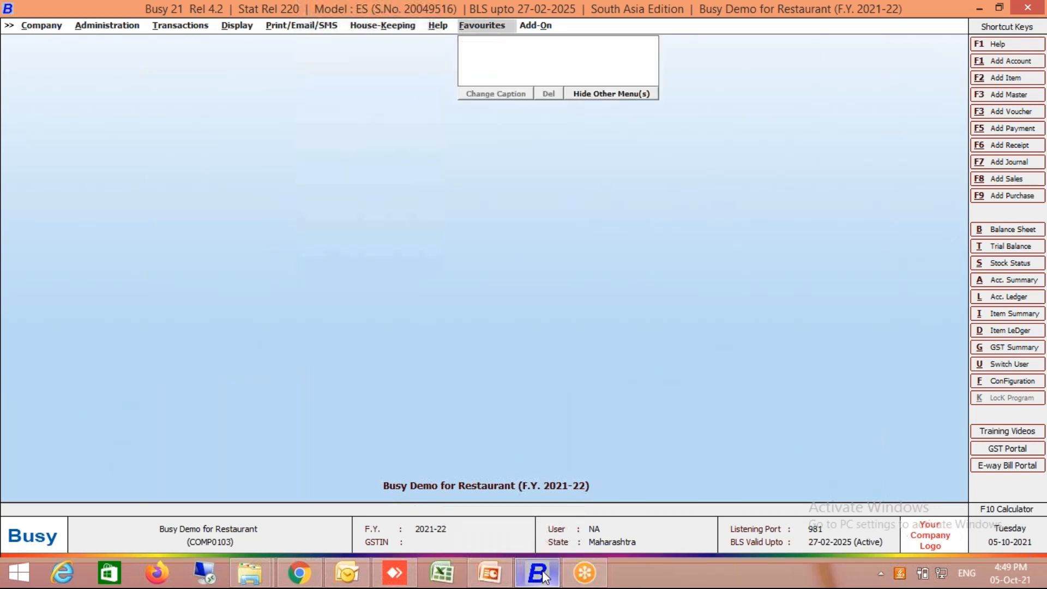
key(Right)
key(Down)
key(Down)
key(Down)
key(Down)
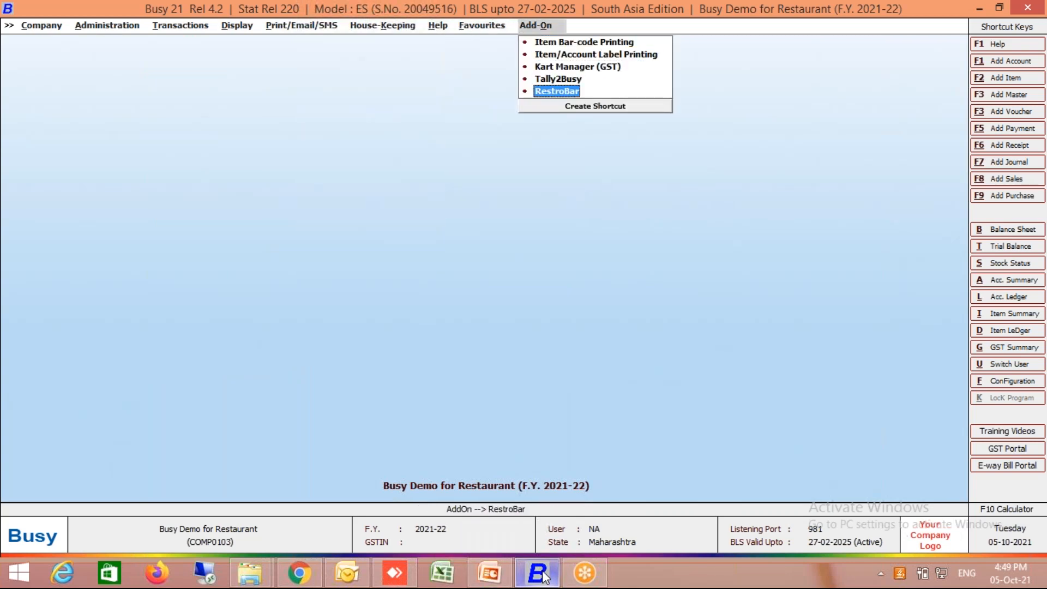
- Enable Order Processing in the company's inventory features, accept its default options and save the inventory configuration
key(Left)
key(Left)
key(Left)
key(Left)
key(Left)
key(Left)
key(Left)
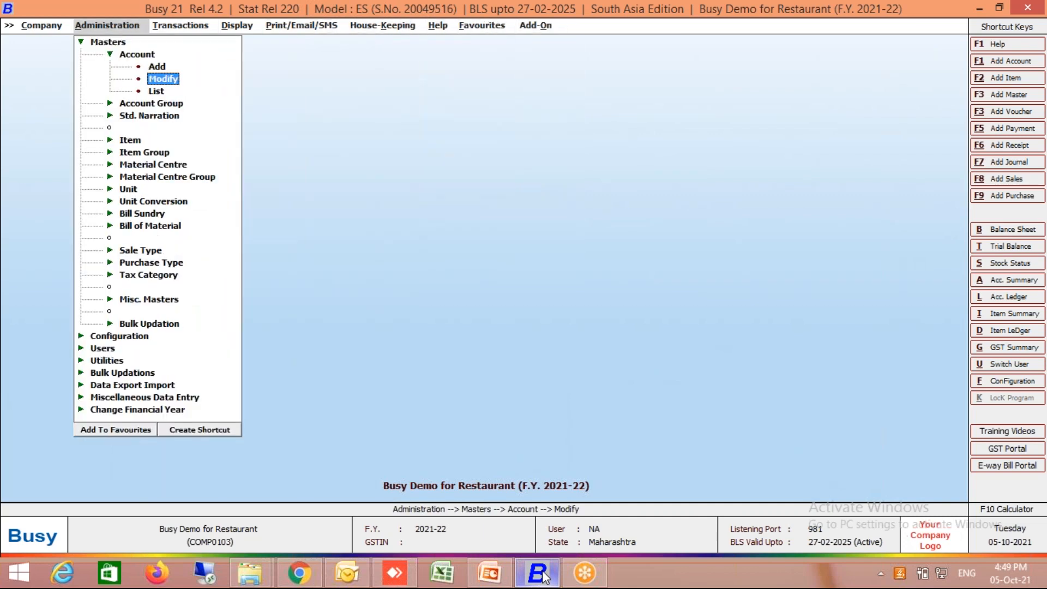
key(Left)
key(Left)
key(Left)
key(Down)
key(Right)
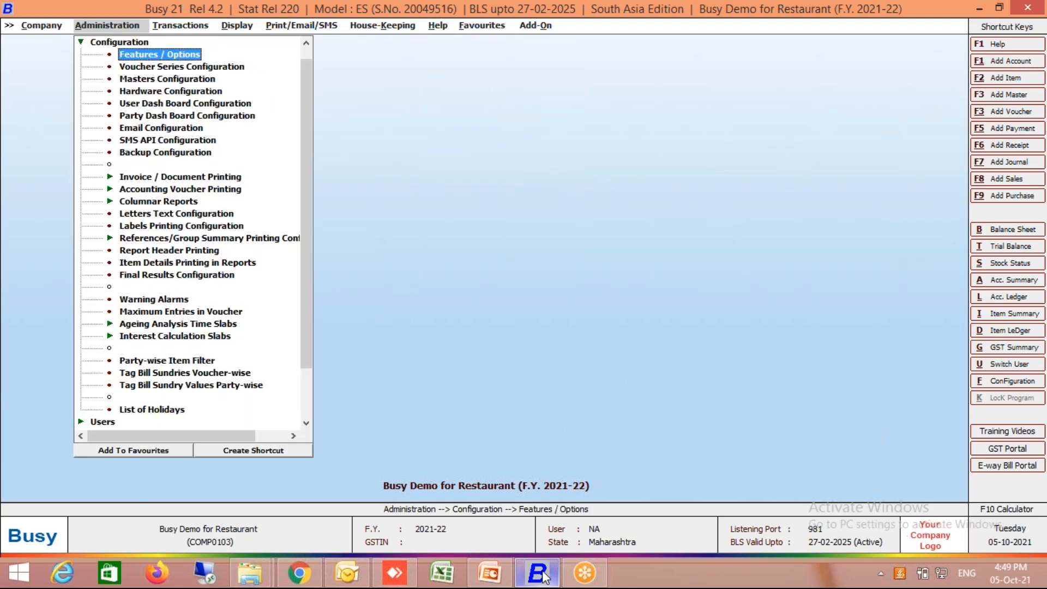
key(Return)
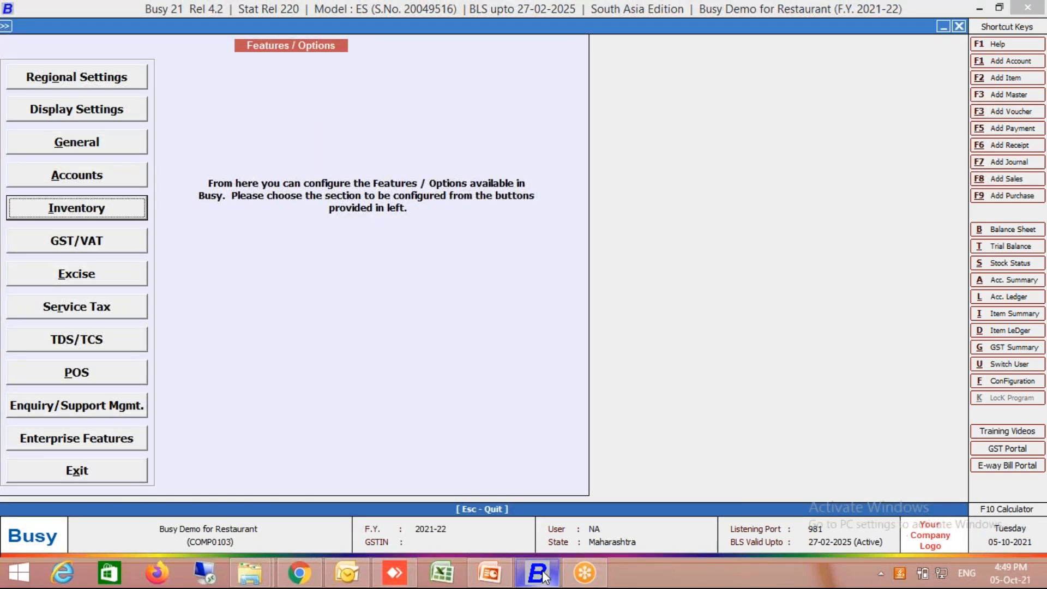
key(Return)
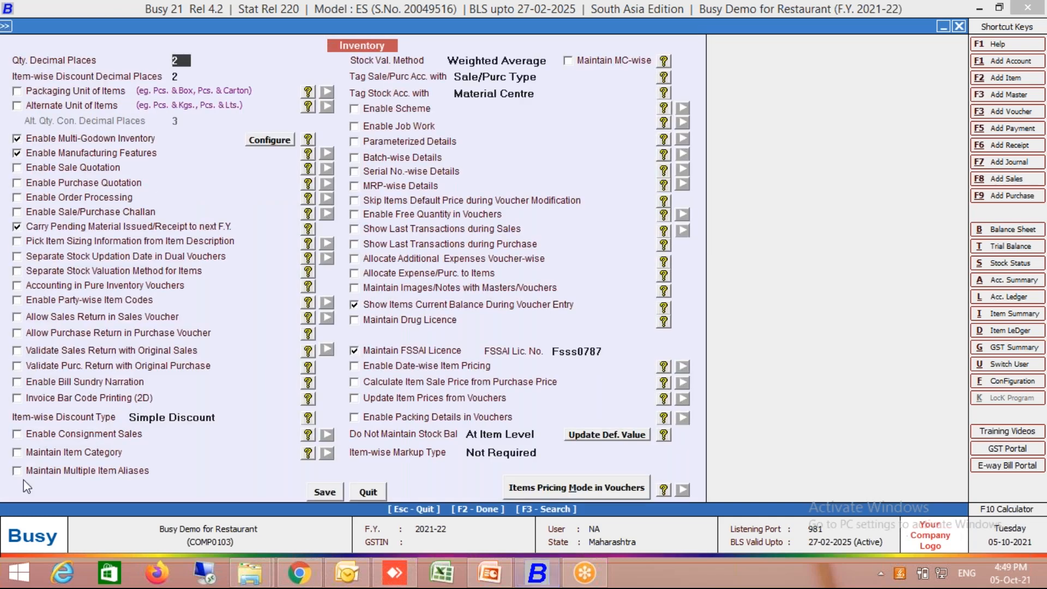
click(130, 199)
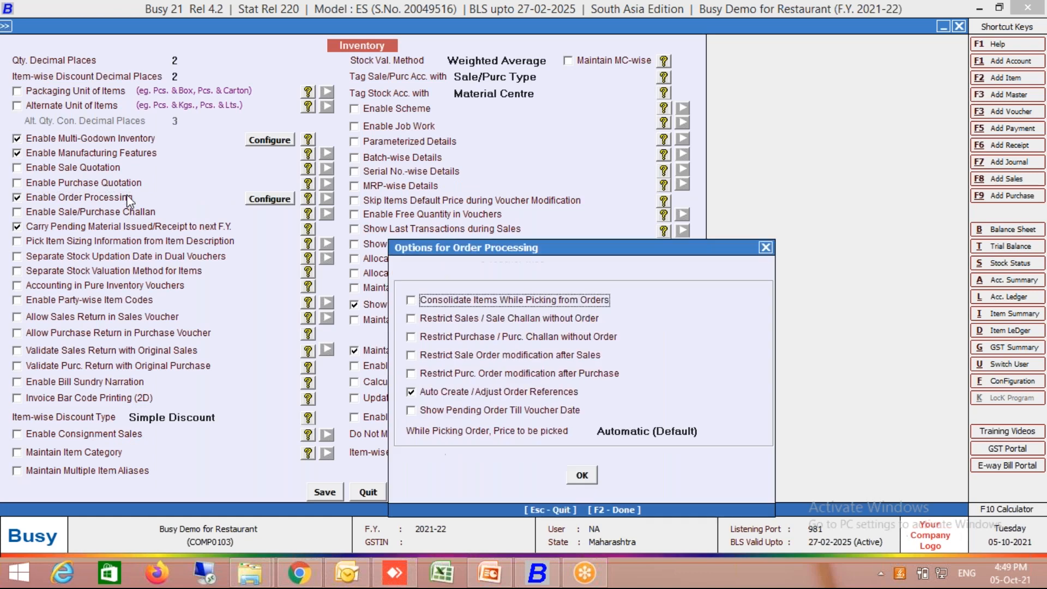
click(582, 476)
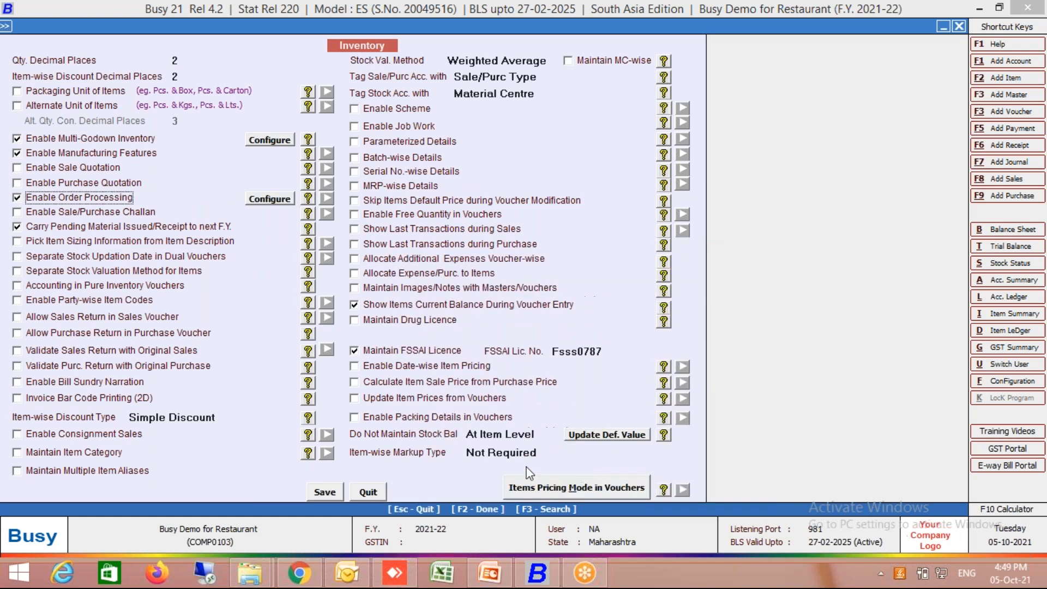
click(324, 493)
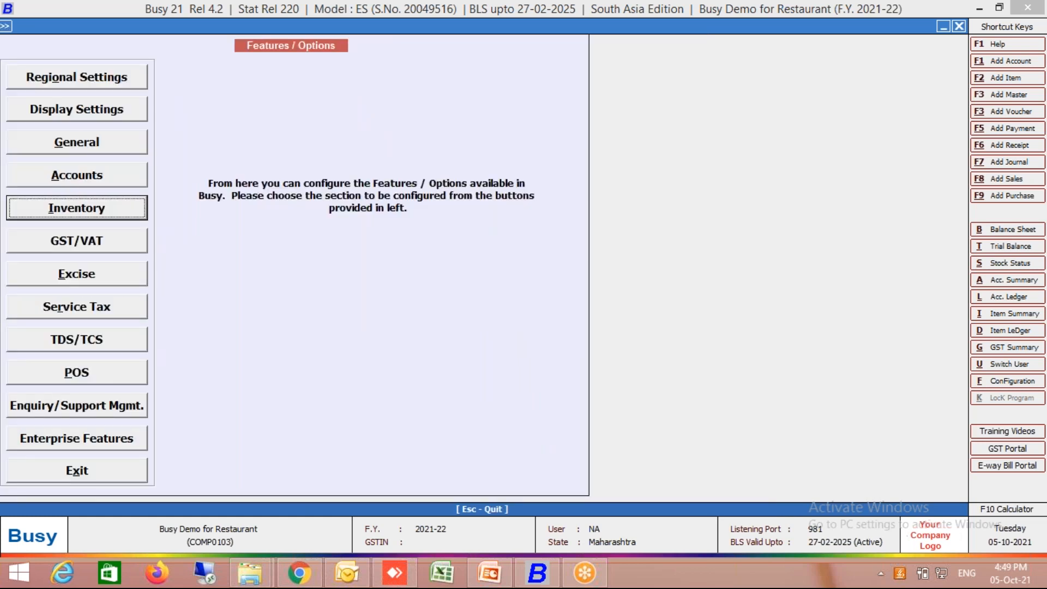
- Open the voucher numbering settings of the Sales Order type's Main series, at the option for embedding the year
key(Escape)
key(Down)
key(Return)
key(Right)
key(Down)
key(Return)
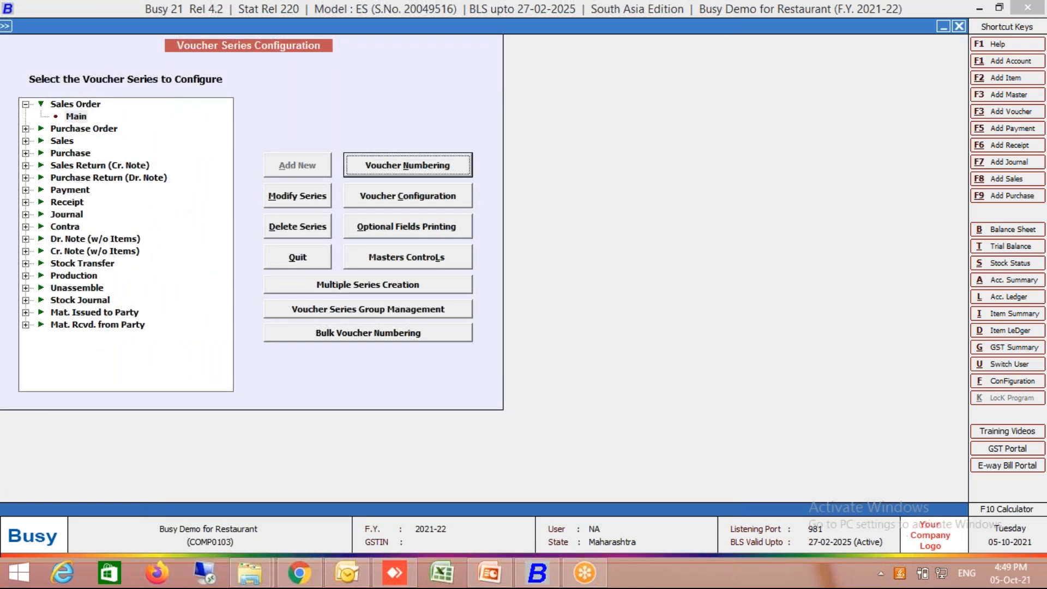
key(Up)
key(Return)
- Embed the year in the voucher number as a suffix with a "/" separator in YY-YY format
key(Return)
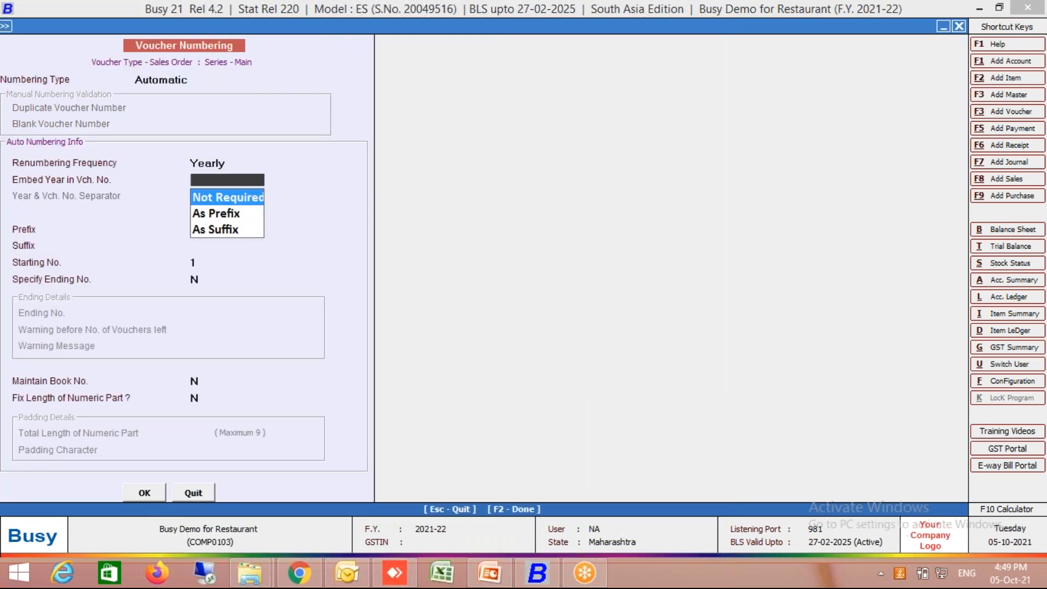
key(Down)
key(Down)
key(Return)
text(/)
key(Return)
key(Return)
key(Return)
key(Return)
key(Return)
key(Return)
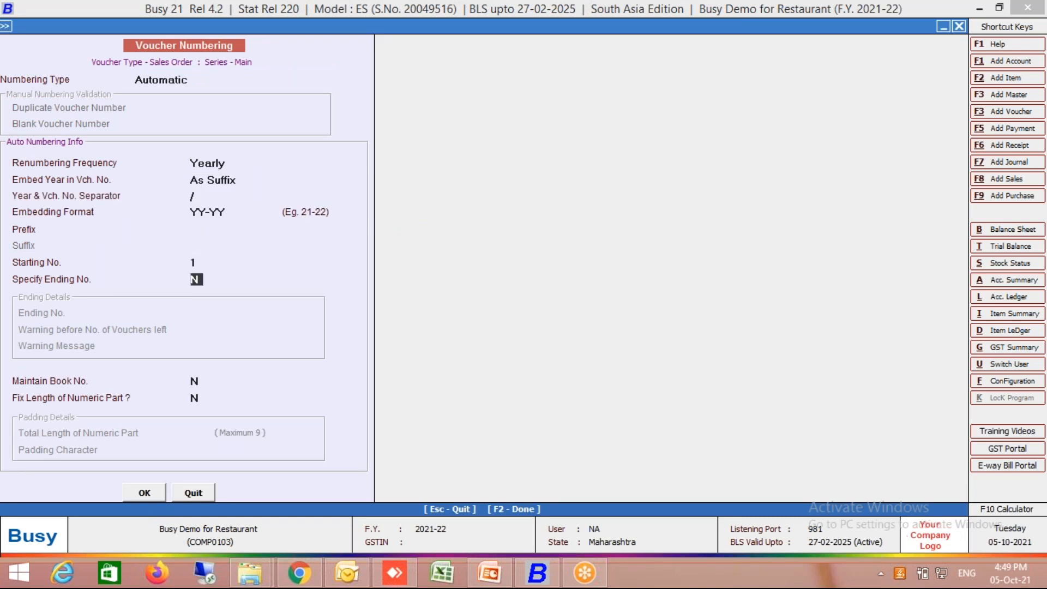
- Fix the voucher number's numeric part at a total length of 4, save the numbering and close the voucher series configuration
key(y)
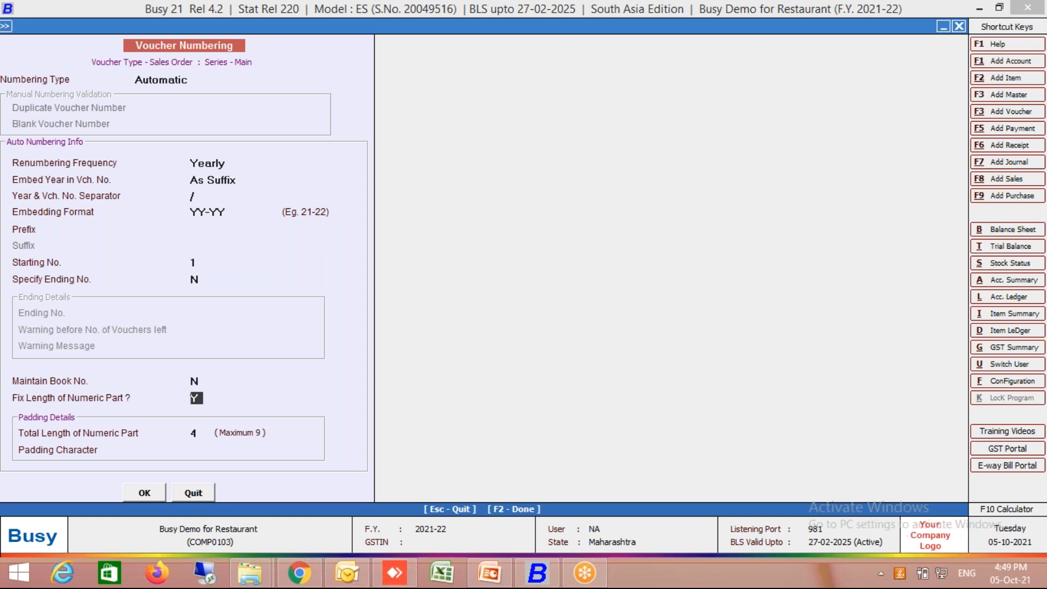
key(Return)
key(Return)
key(Return)
key(Return)
key(Return)
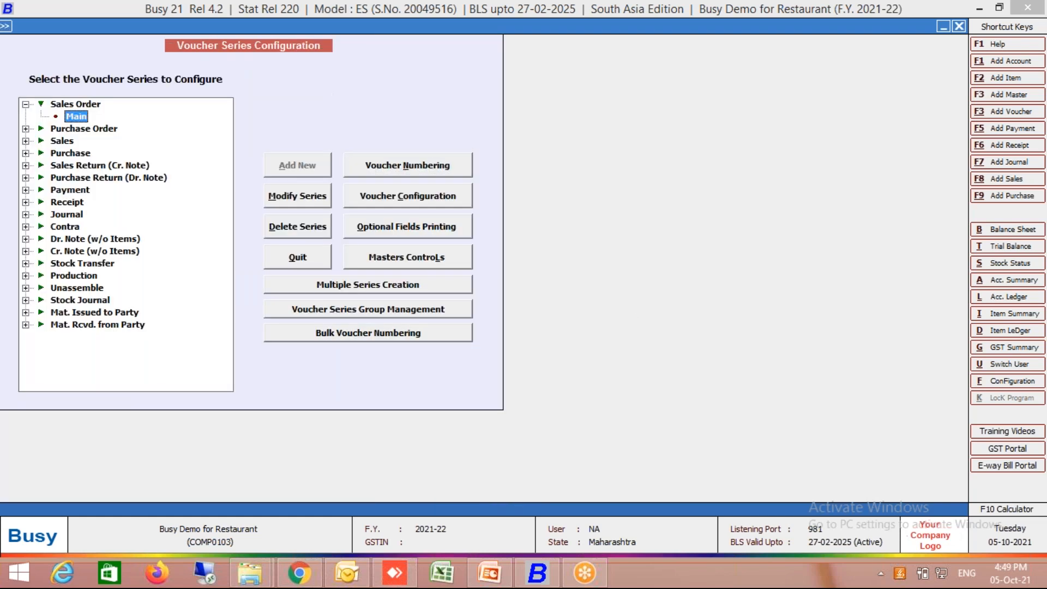
key(Escape)
key(Escape)
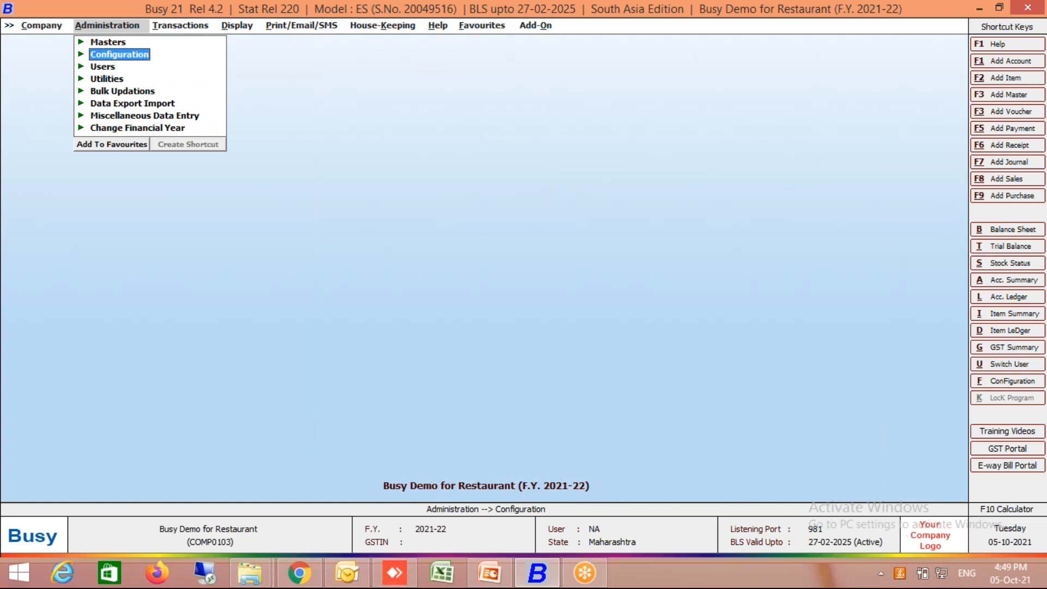
- Enable Salesman/Broker-wise Reporting in the accounts features of the company
key(Return)
key(Return)
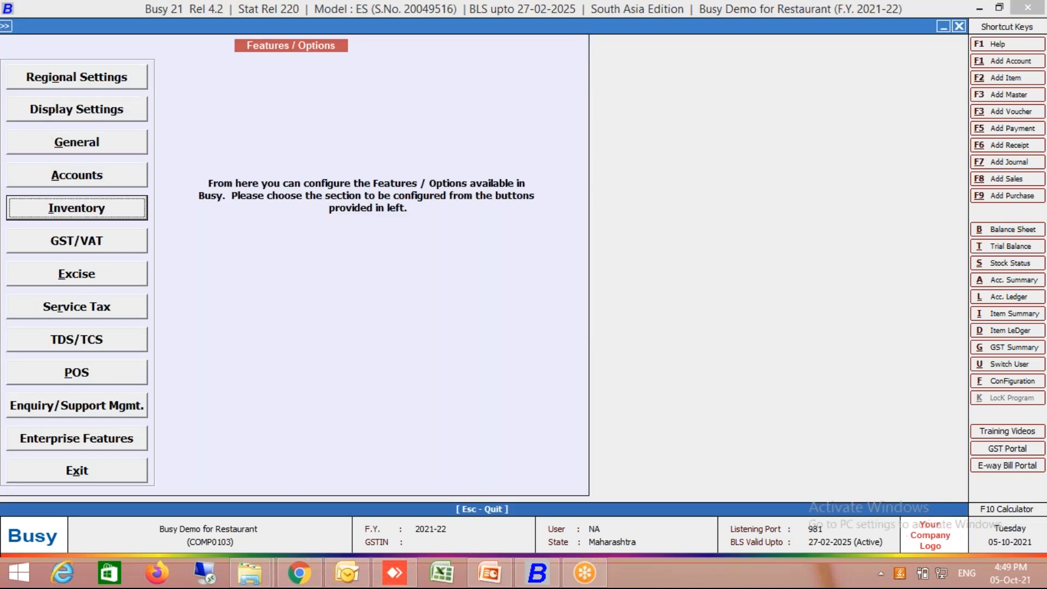
key(Up)
key(Return)
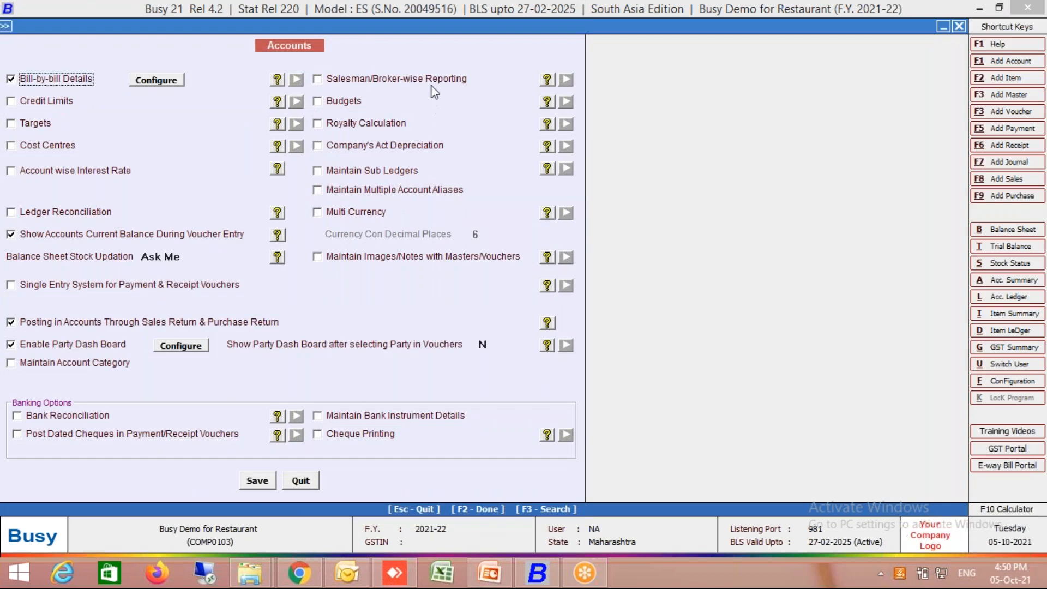
click(431, 84)
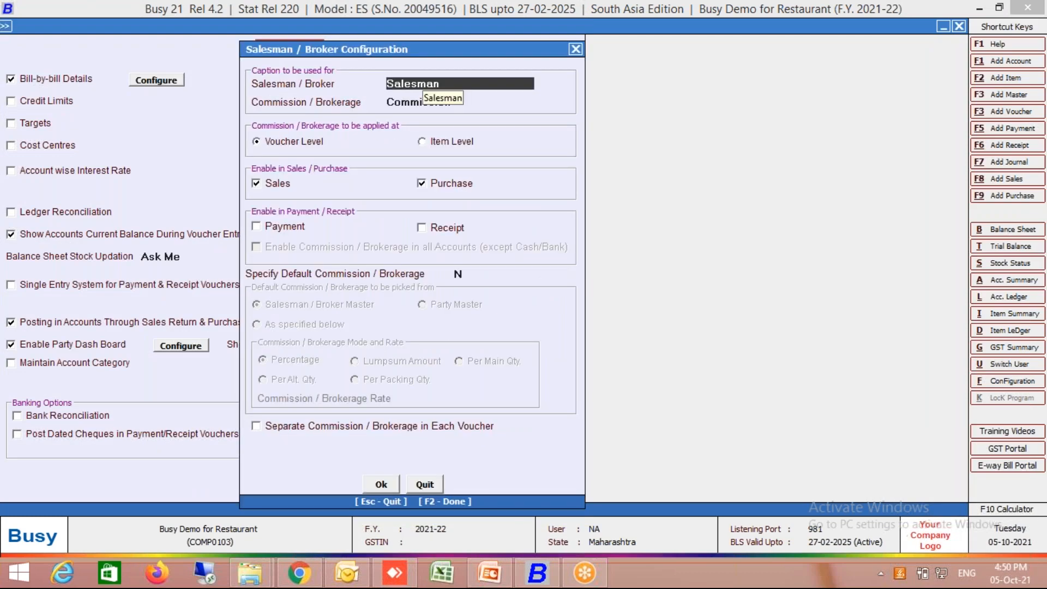
- Set the Salesman / Broker caption to Waiter, accept the remaining defaults, save the accounts features and leave the configuration
text(wAITER)
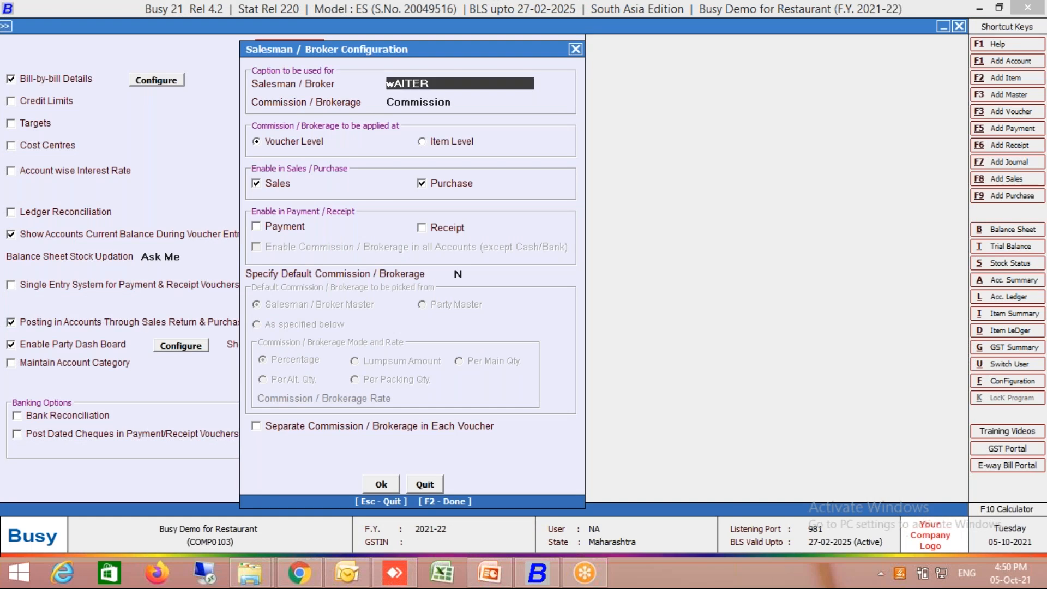
key(BackSpace)
key(BackSpace)
key(BackSpace)
key(BackSpace)
key(BackSpace)
key(BackSpace)
text(Waiter)
key(Return)
key(Return)
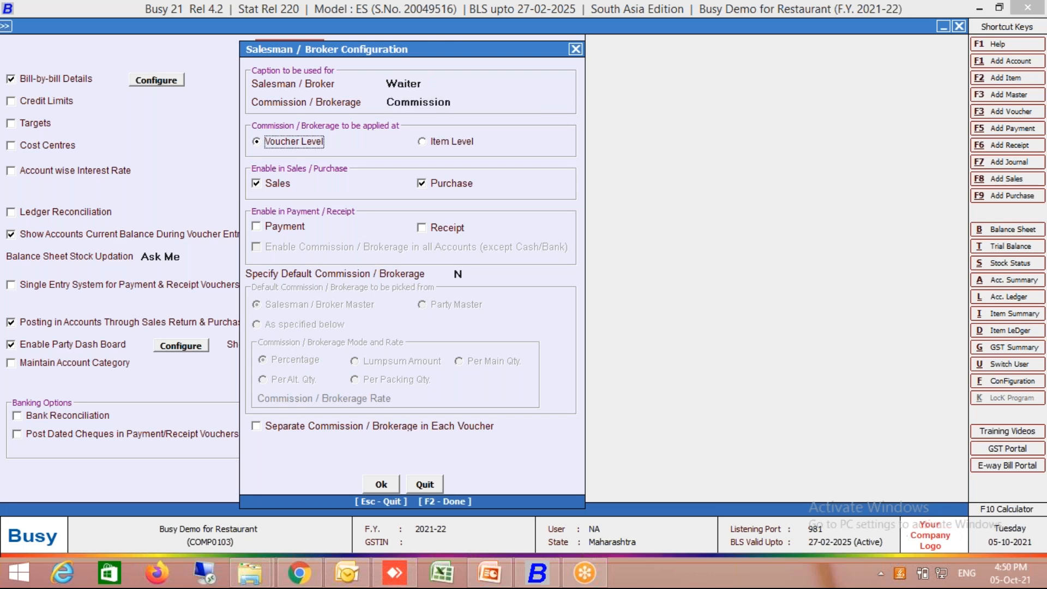
key(F2)
key(F2)
key(Return)
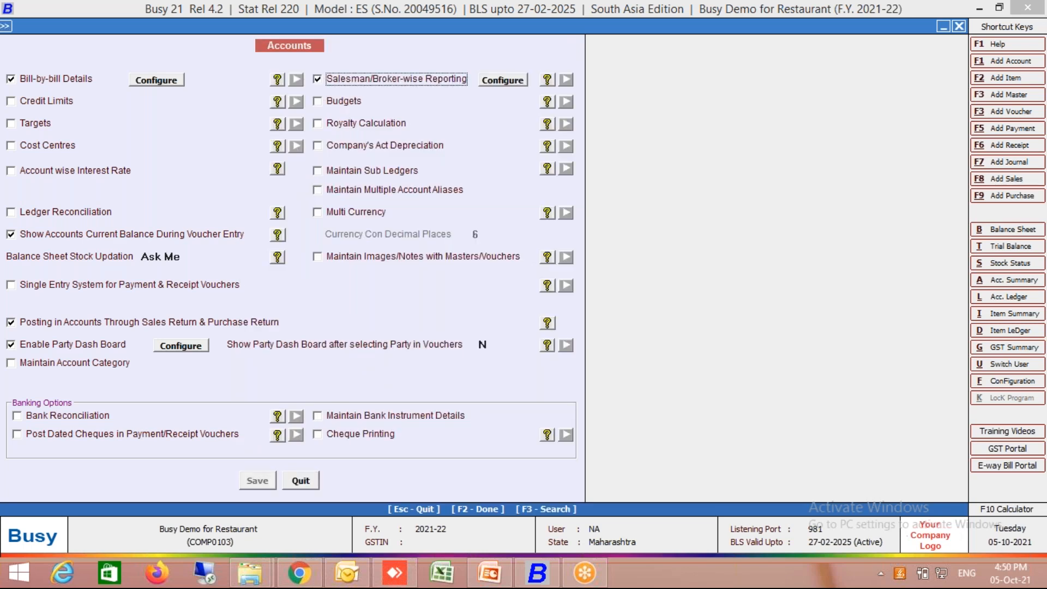
key(Escape)
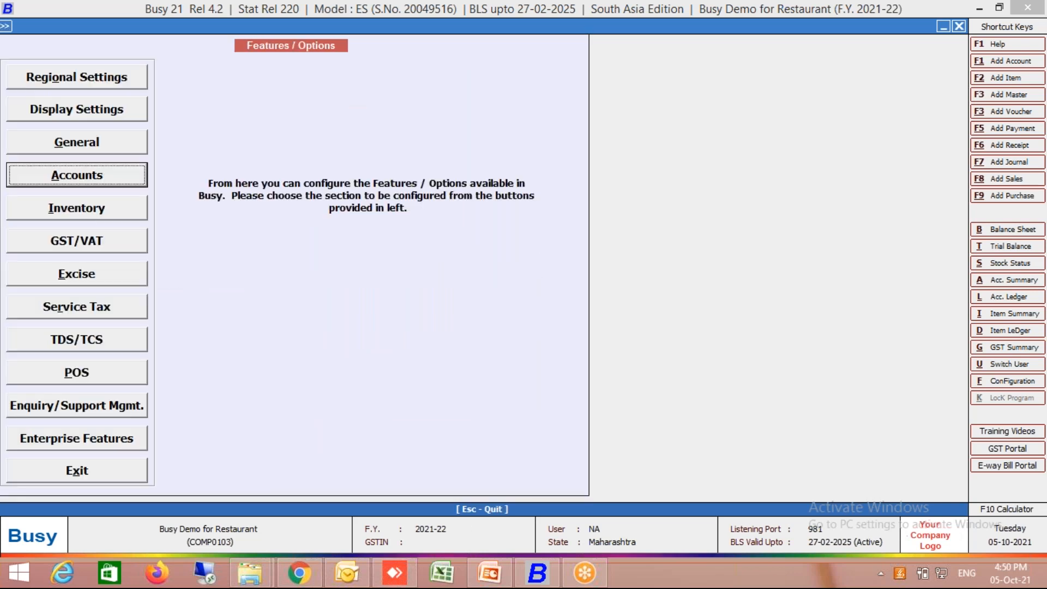
key(Escape)
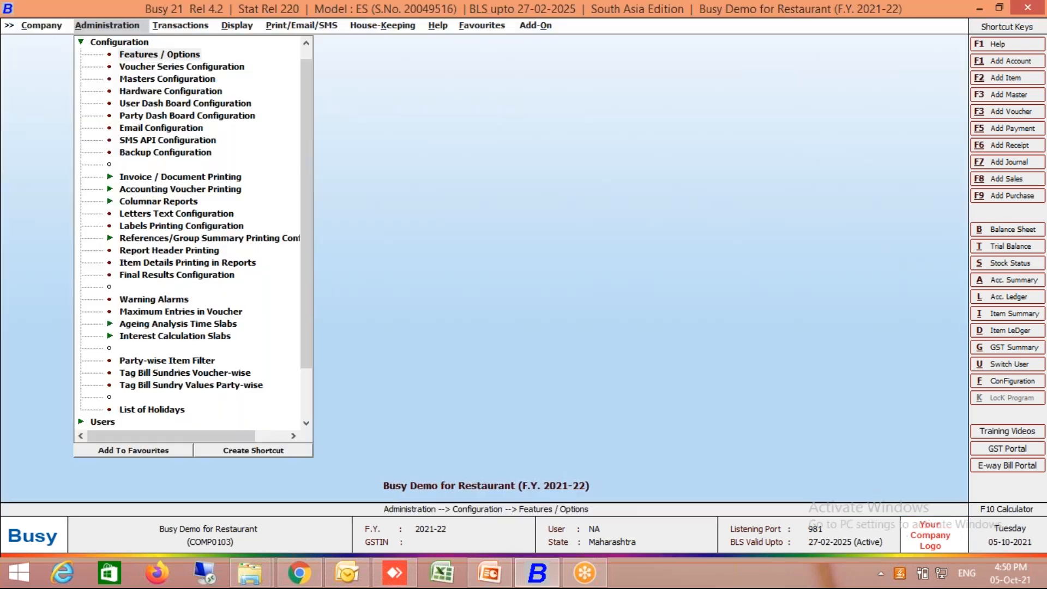
key(Escape)
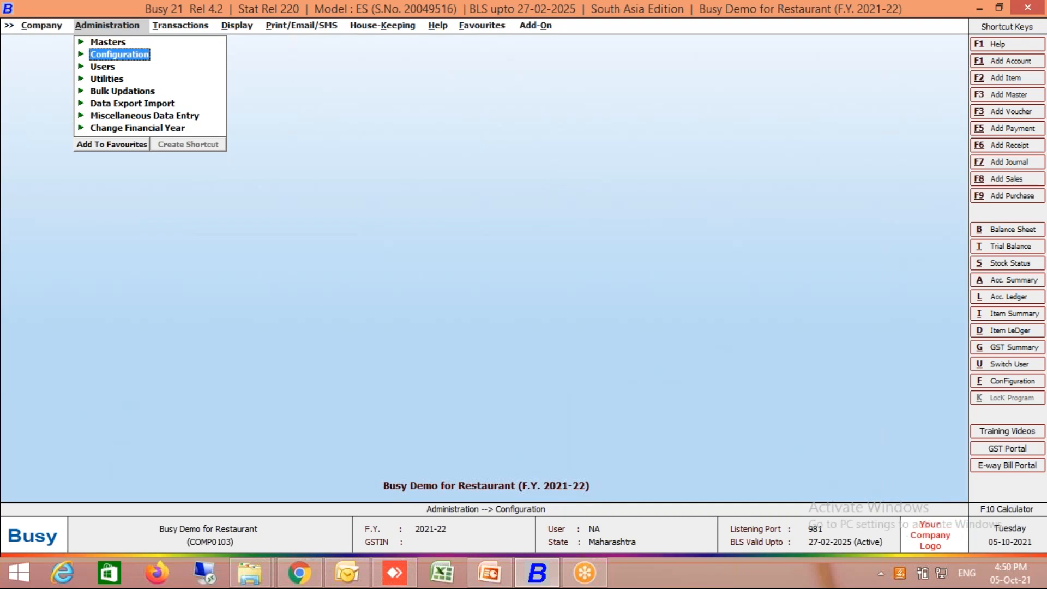
- Enable settlement details in the voucher configuration of the Sales type's Main series and open the settlement configuration
key(Return)
key(Down)
key(Return)
key(Down)
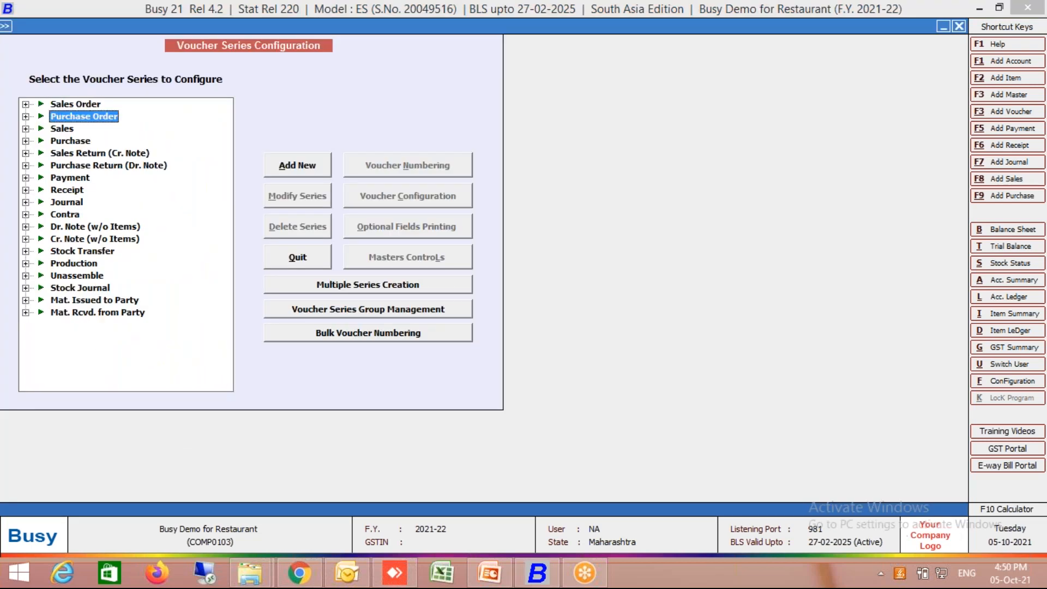
key(Down)
key(Right)
key(Down)
key(alt+c)
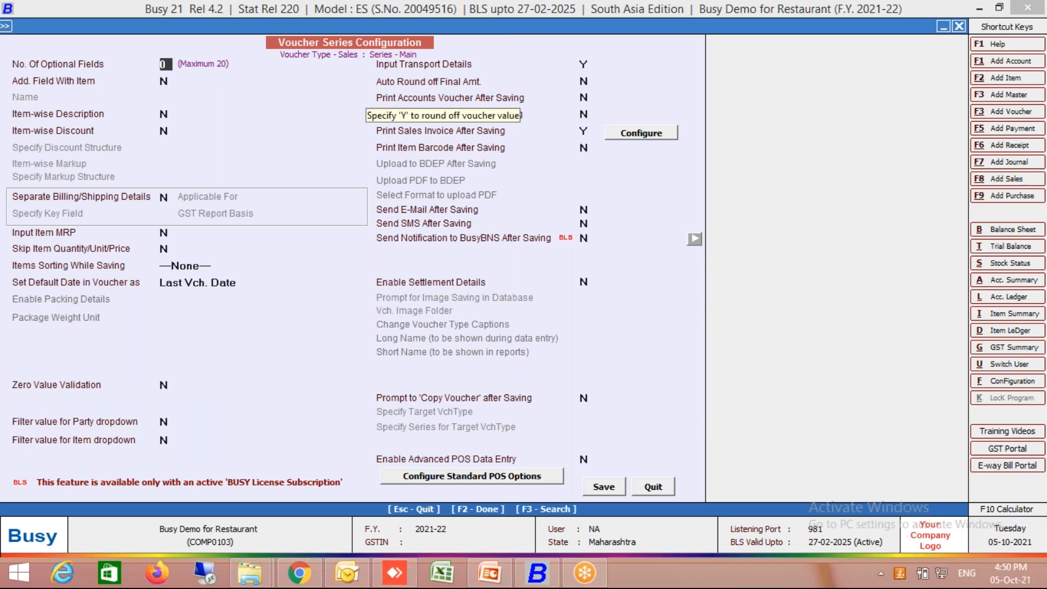
click(407, 280)
key(y)
click(630, 285)
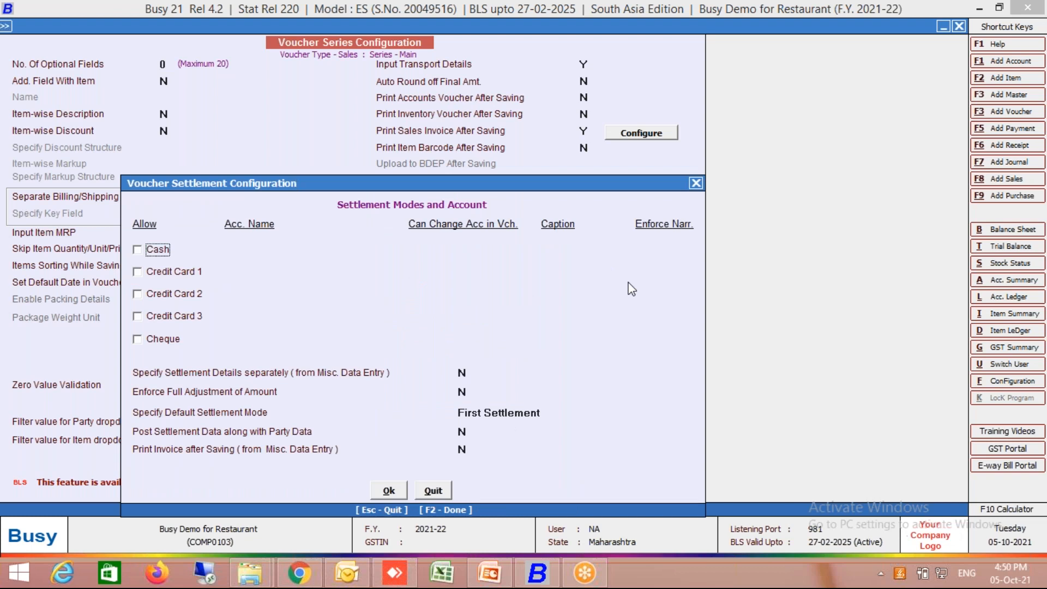
- Allow the Cash settlement mode with the Cash account and the caption Cash
key(space)
text(cash)
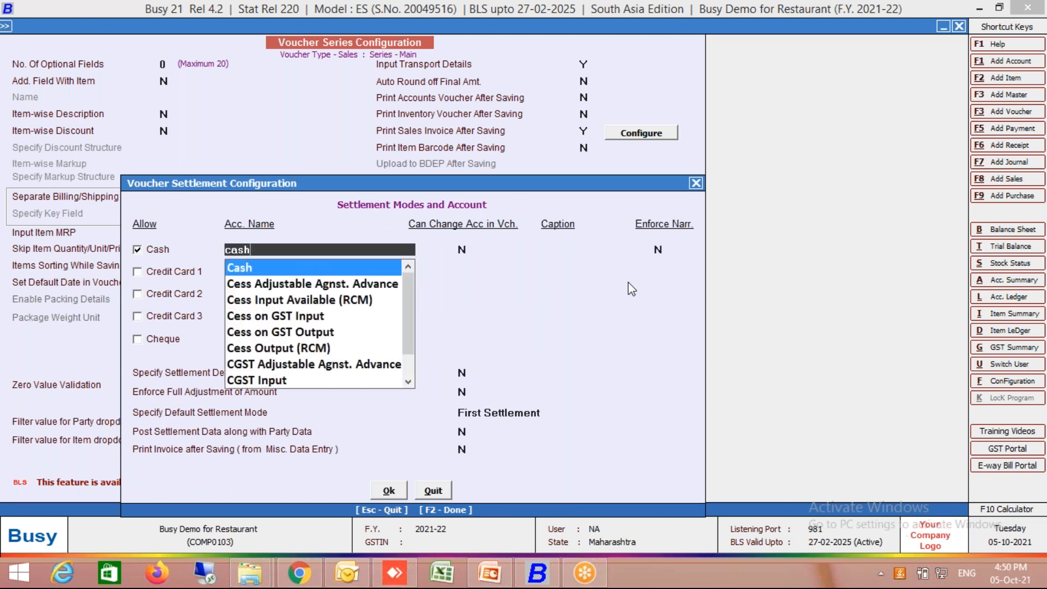
key(Return)
key(Return)
text(cash)
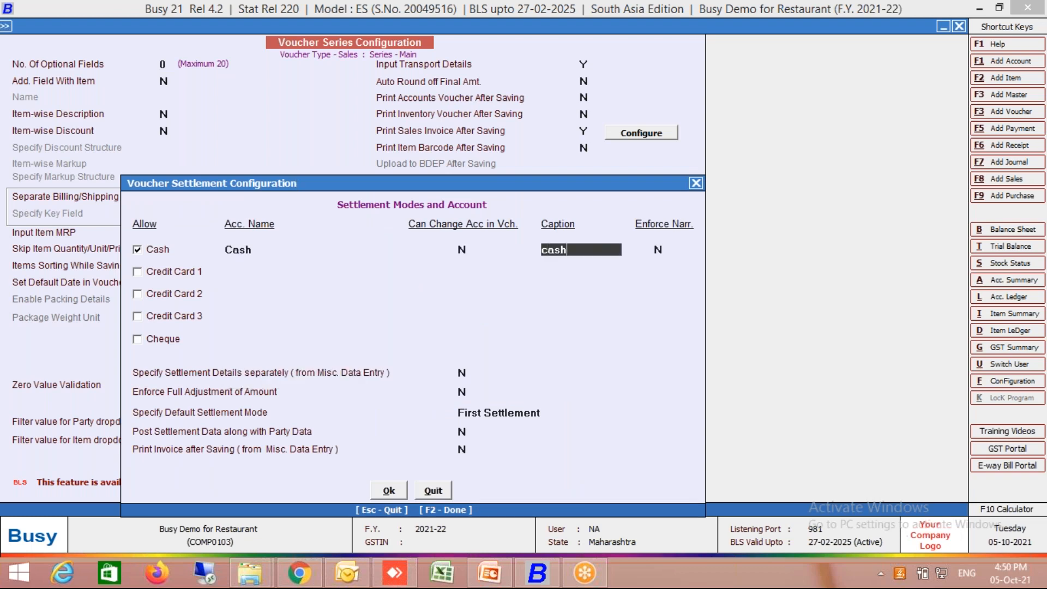
key(Return)
key(Return)
- Allow the Credit Card 1 settlement mode and start a new account master named Credit Card for it
key(space)
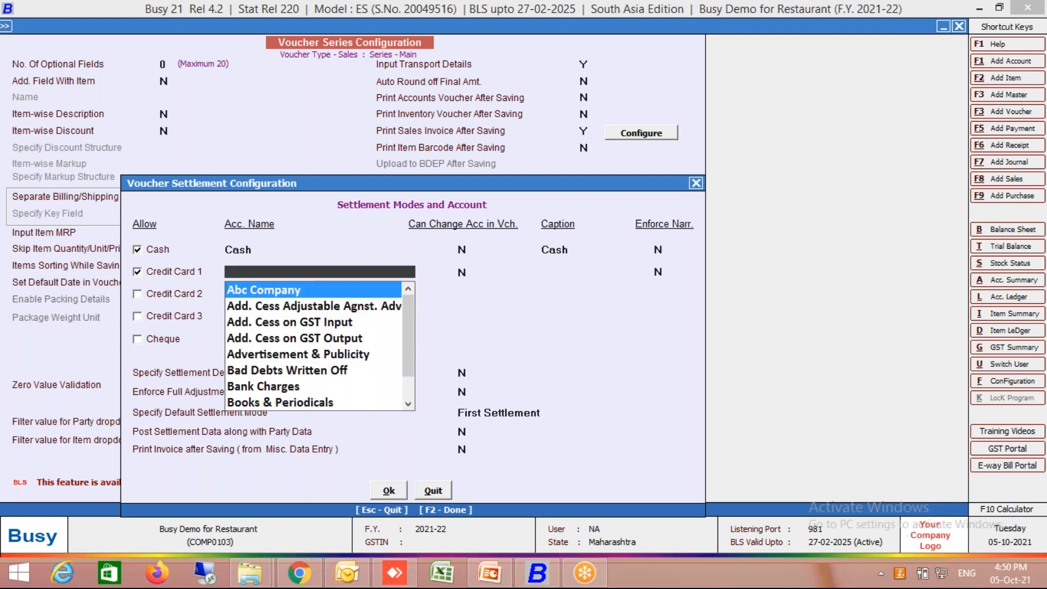
key(F3)
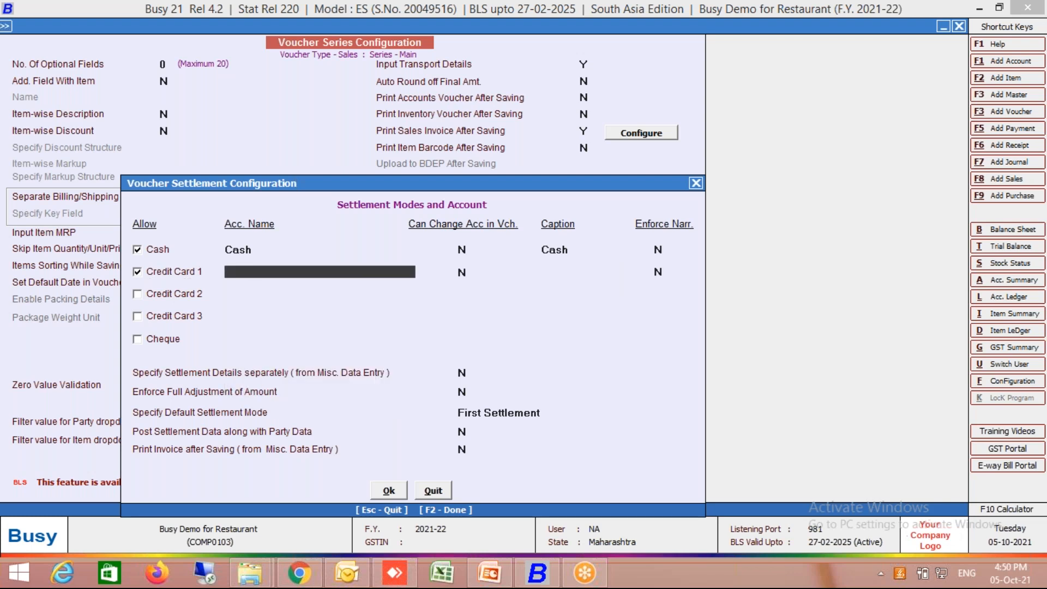
text(Credit Card)
key(Return)
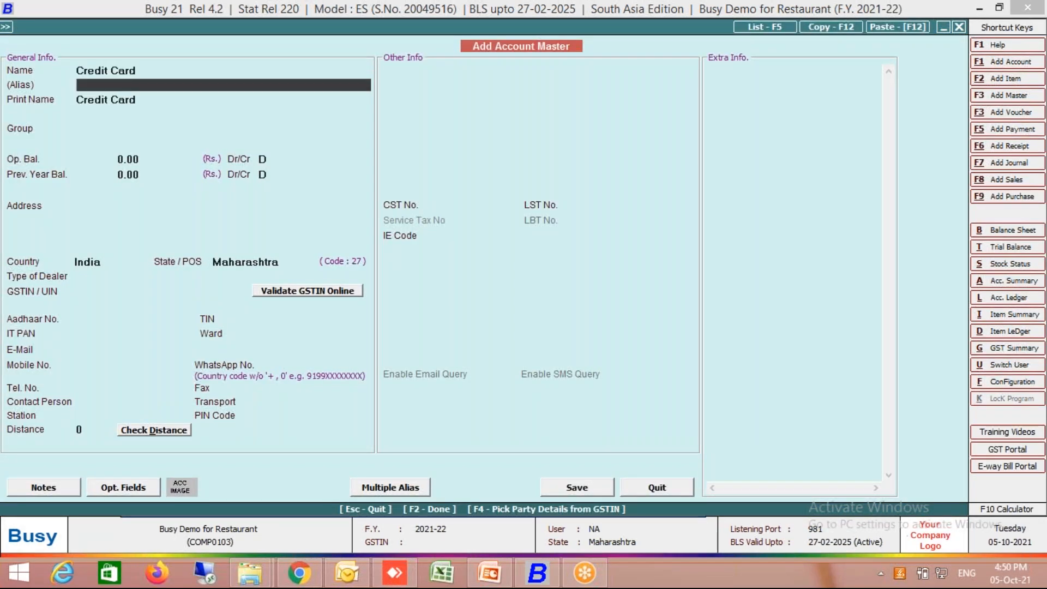
- Place the Credit Card account in the Sundry Debtors group, keep the other defaults and save the master
key(Return)
key(Return)
text(sun)
key(Down)
key(Return)
key(F2)
key(F2)
key(Return)
key(F2)
key(F2)
key(Left)
key(Return)
- Give the Credit Card 1 settlement mode the caption CC and confirm the voucher settlement configuration
key(F2)
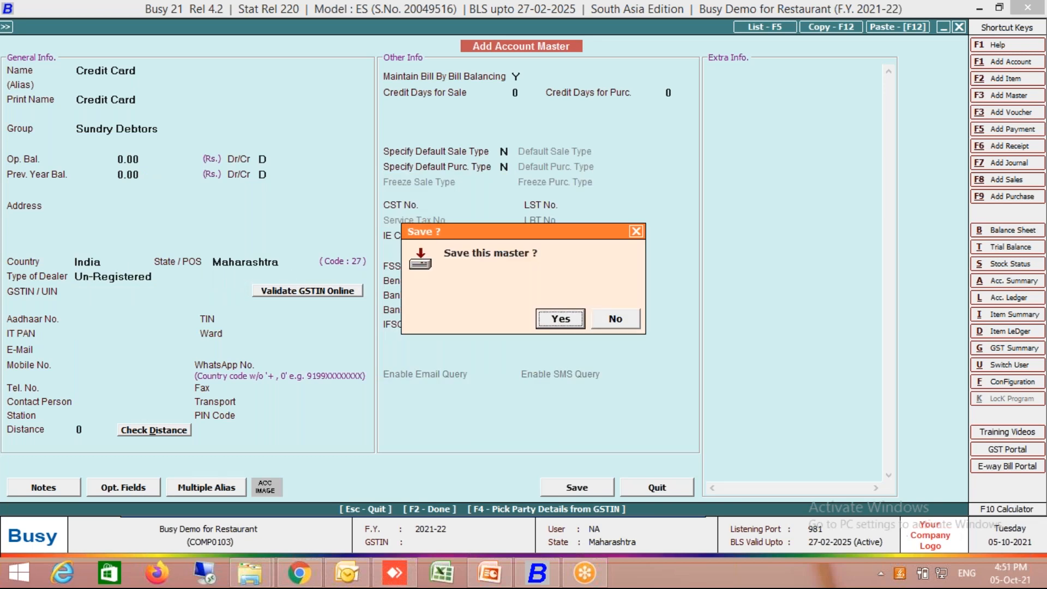
key(Return)
key(Return)
text(CC)
key(Return)
- Save the voucher series configuration for the Main sales series and leave the series list
key(F2)
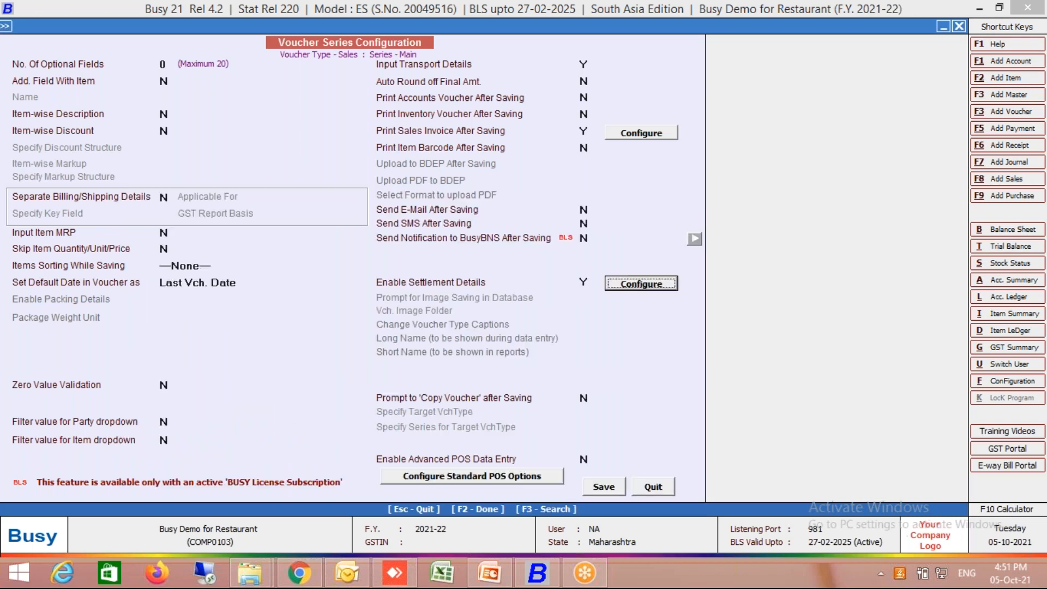
key(F2)
key(Return)
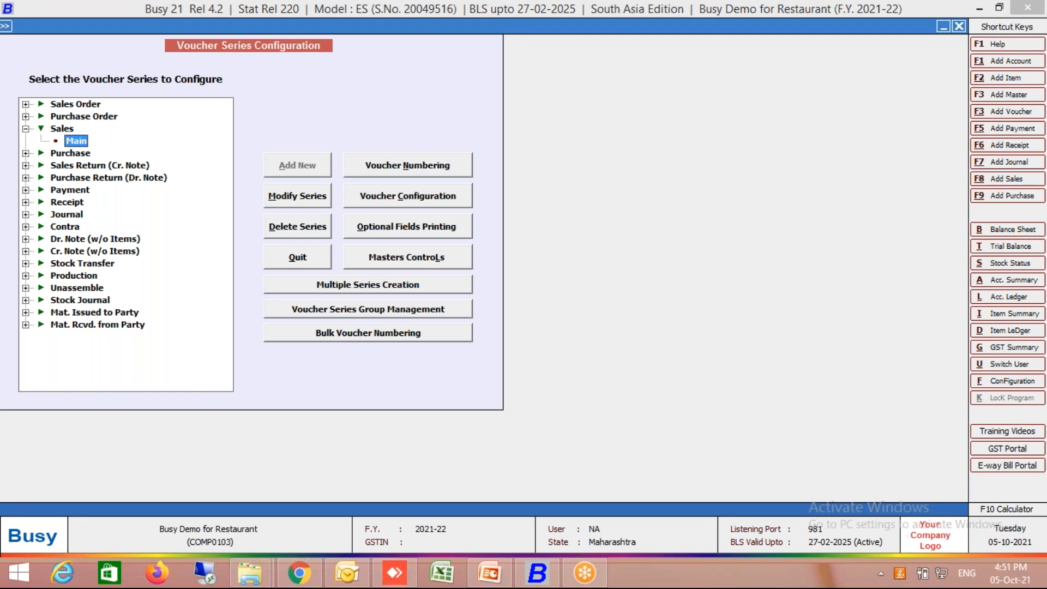
key(Escape)
key(Escape)
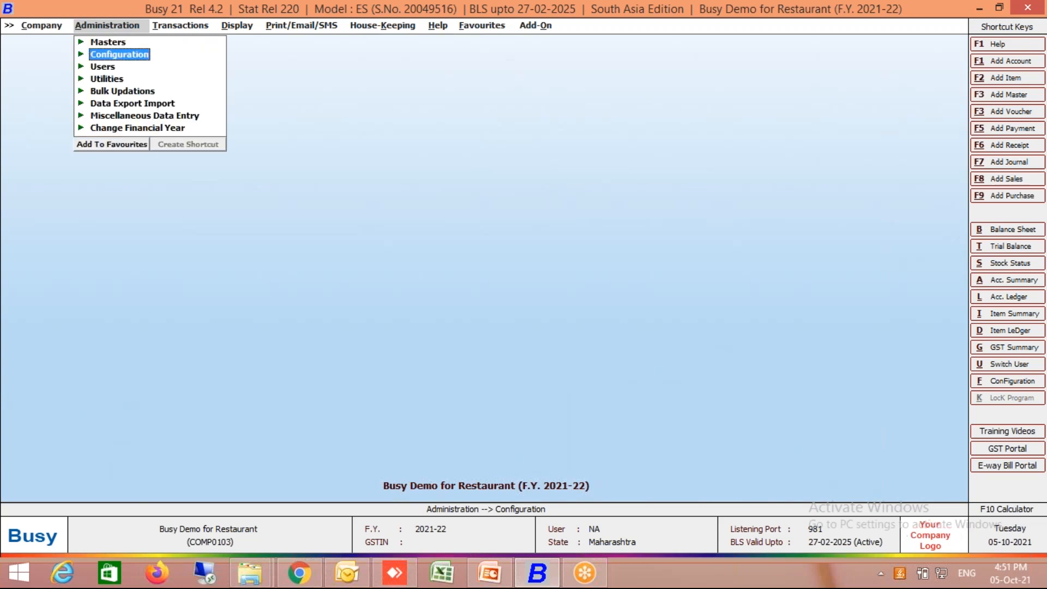
key(Up)
key(Return)
key(Down)
key(Down)
key(Down)
key(Down)
key(Return)
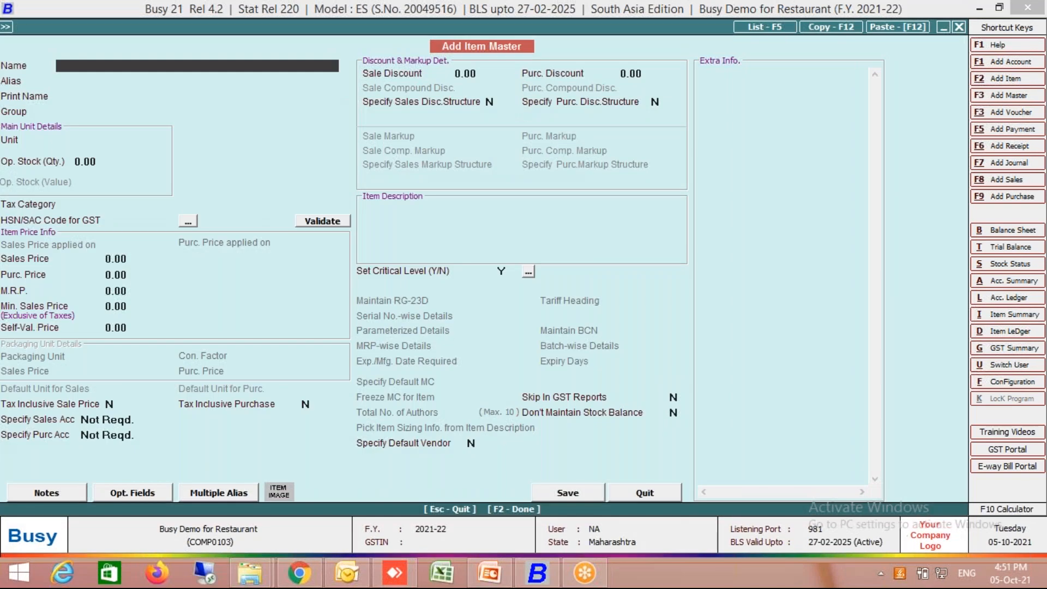
key(Escape)
- Open the existing sales voucher of the Main series for modification and delete it
key(Right)
key(Down)
key(Down)
key(Return)
key(Down)
key(Return)
key(Return)
key(Return)
key(F8)
key(Return)
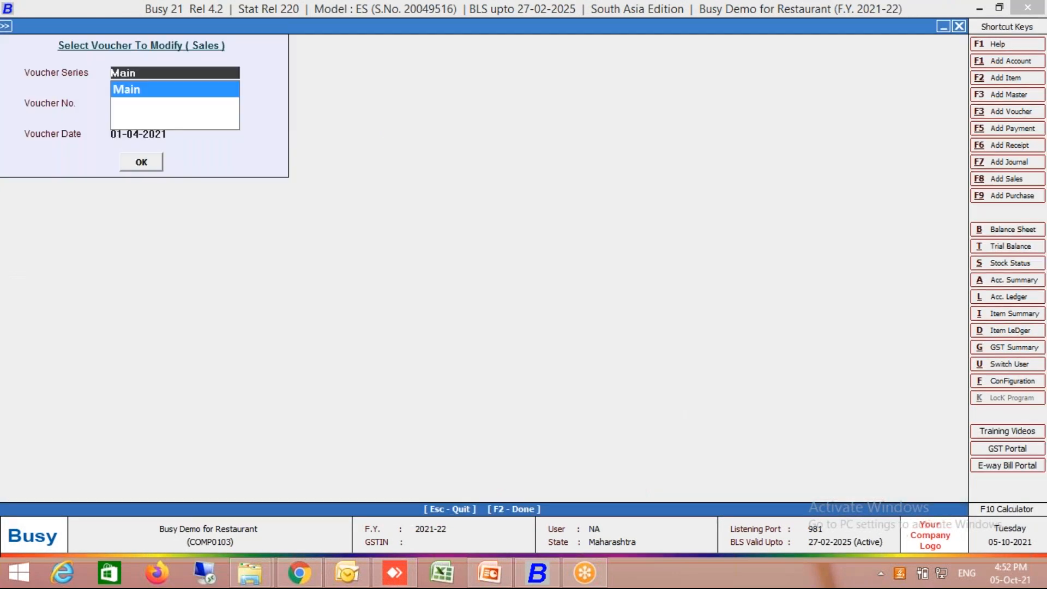
key(Escape)
- Review the existing Roti item master and close it without changes
key(Left)
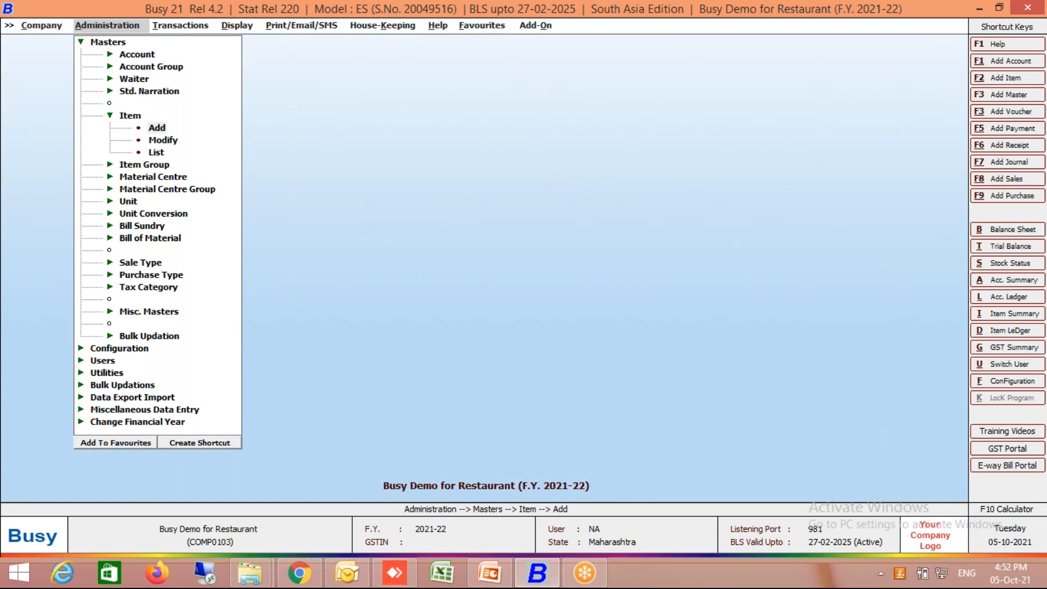
key(Return)
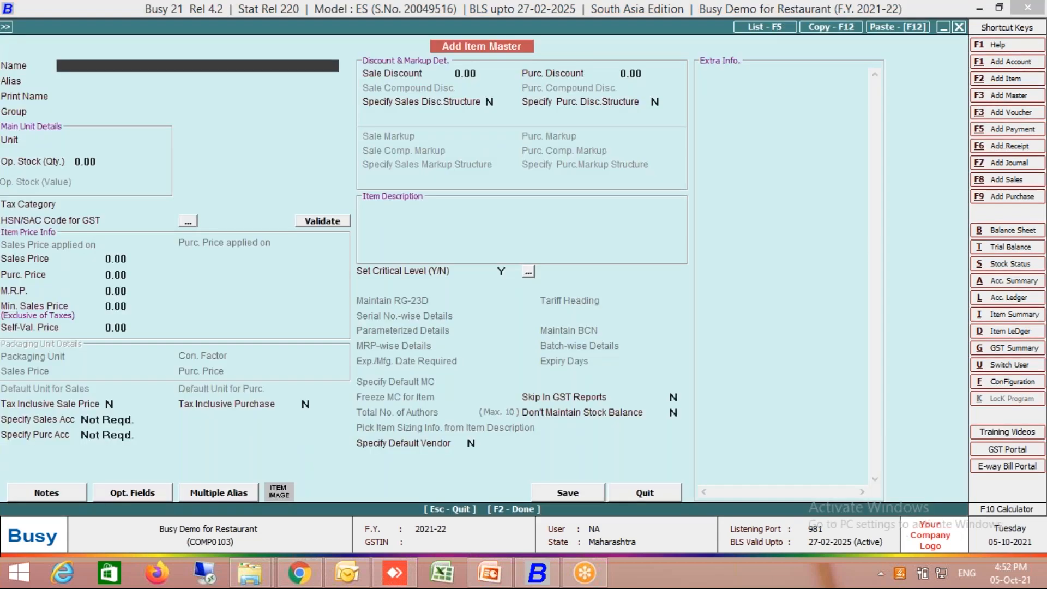
key(Escape)
key(Down)
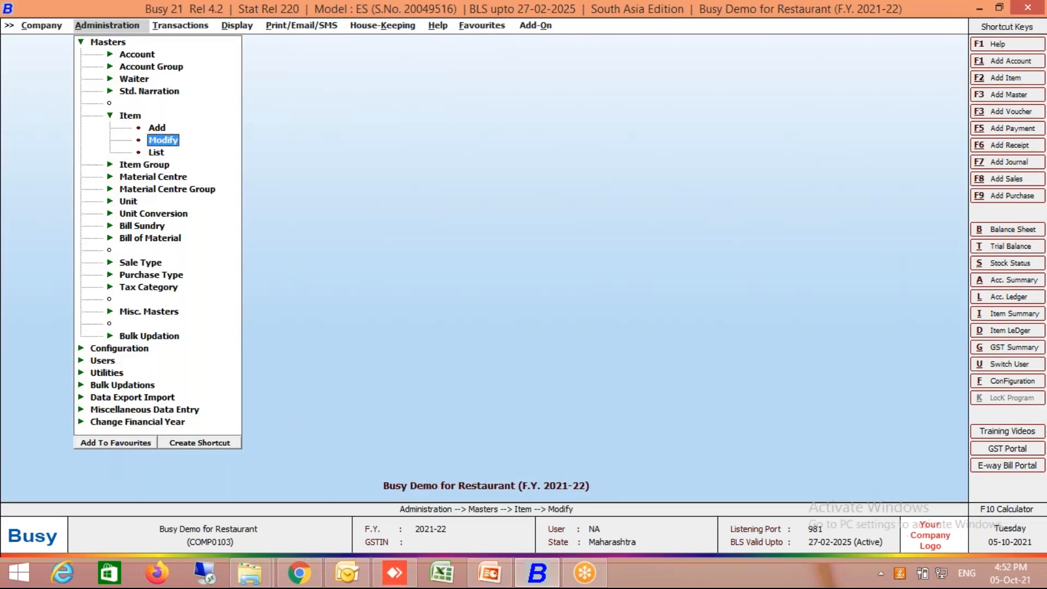
key(Return)
key(Return)
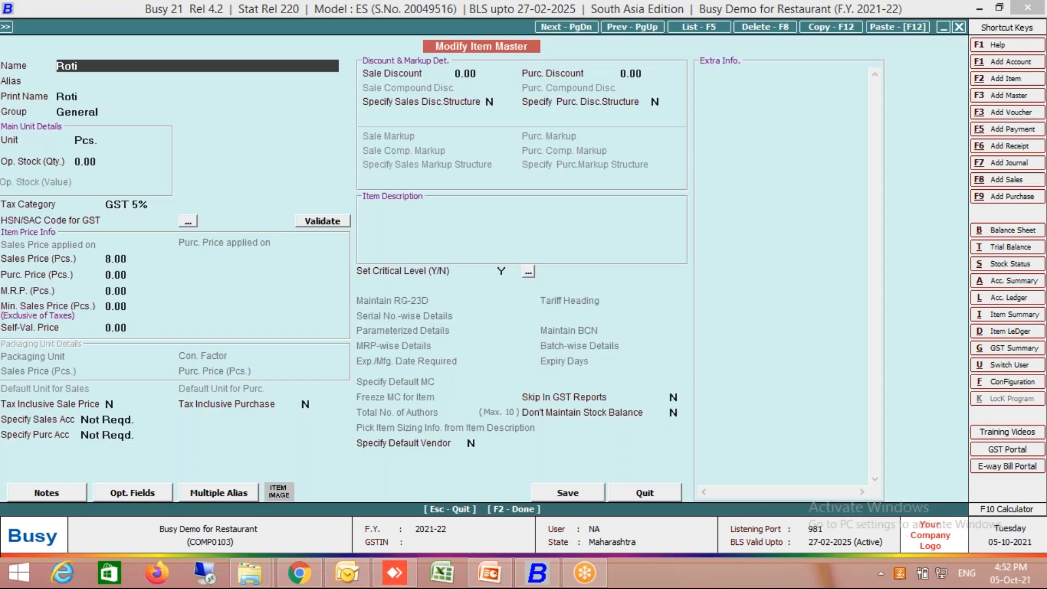
key(Escape)
- Start a new item master named Matar Paneer in the General group with the unit Pcs
key(Up)
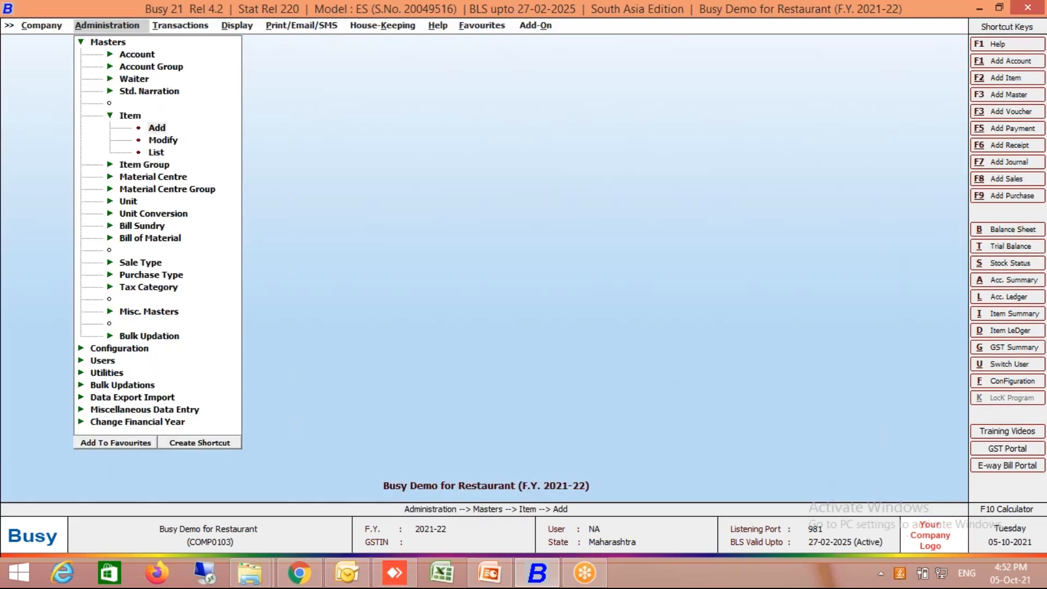
key(Return)
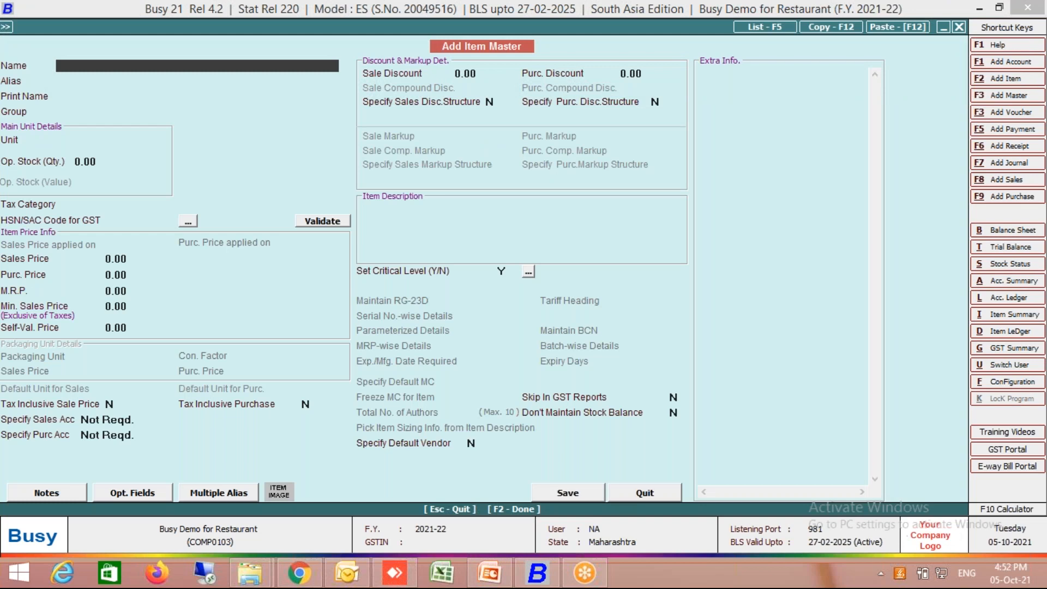
text(Muter)
key(BackSpace)
key(BackSpace)
key(BackSpace)
key(BackSpace)
text(atar Paneet)
key(BackSpace)
text(r)
key(Return)
key(Return)
key(Return)
key(Return)
text(p)
key(Return)
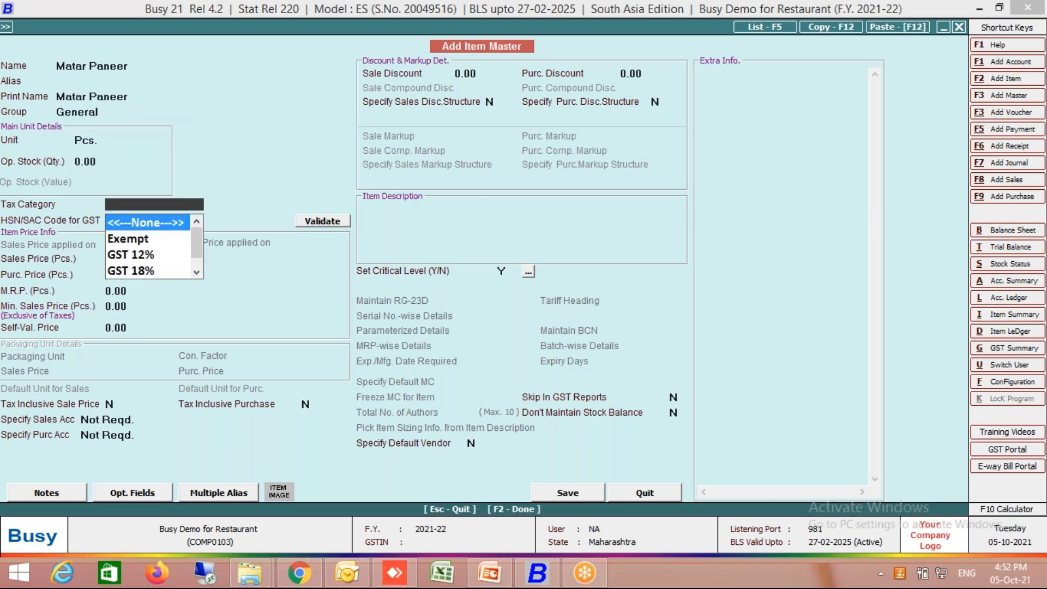
- Give Matar Paneer the tax category GST 5% and a sales price of 140, and save the master
text(5)
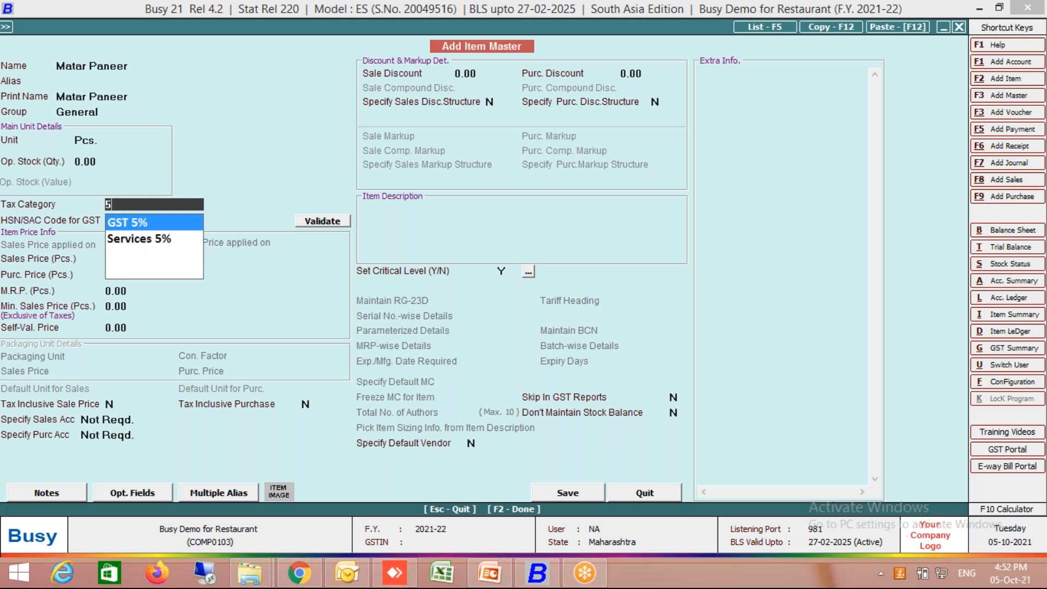
key(Return)
key(Return)
key(Return)
key(Up)
text(140)
key(Return)
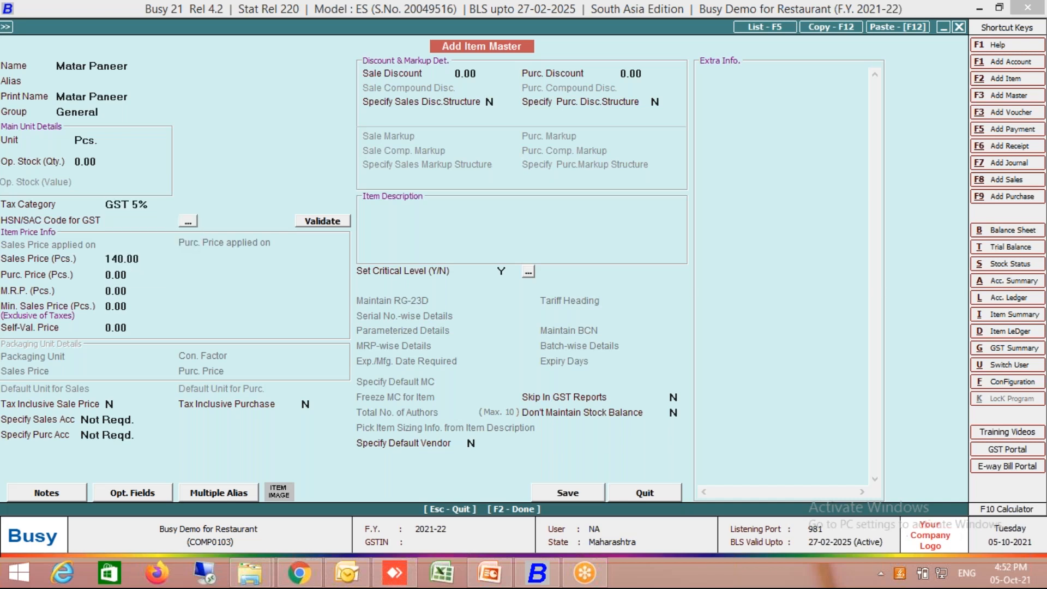
key(F2)
key(Return)
key(Return)
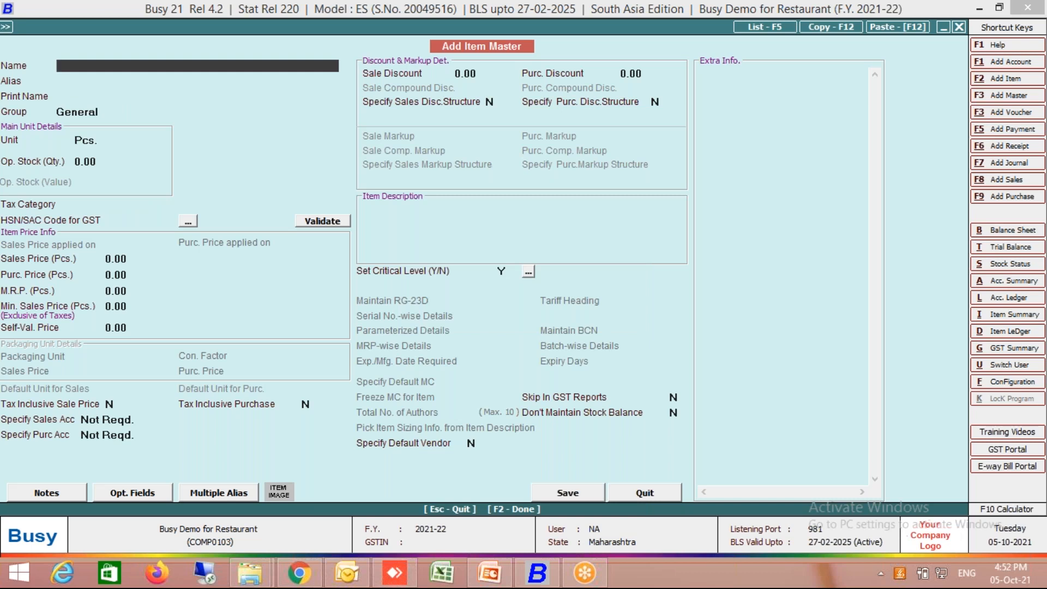
- Name the next item master Dal Tadka, keeping the General group and the unit Pcs
text(Dal Tadka)
key(Return)
- Give Dal Tadka the tax category GST 5% and a sales price of 120, and save the master
key(Return)
key(Return)
key(Return)
key(Return)
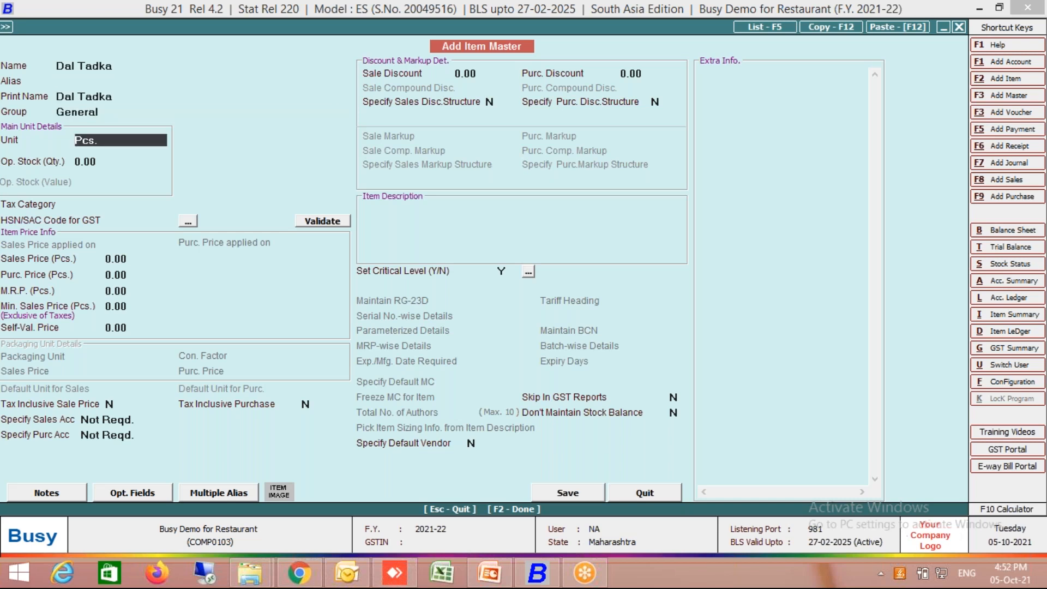
key(Down)
key(Down)
key(Down)
key(Down)
key(Down)
key(Return)
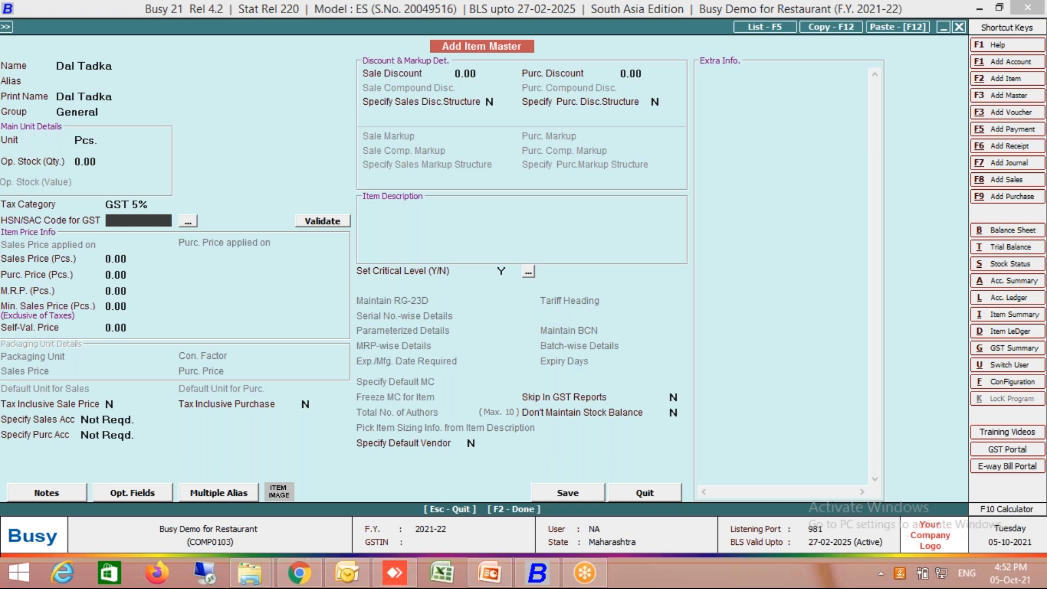
key(Return)
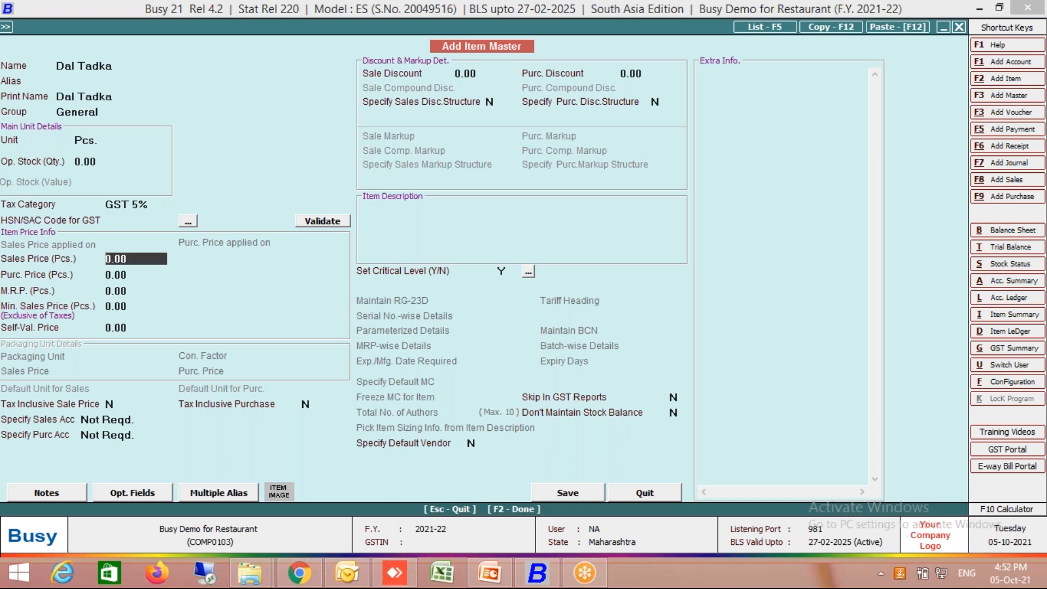
text(120)
key(Return)
key(F2)
key(Left)
key(Return)
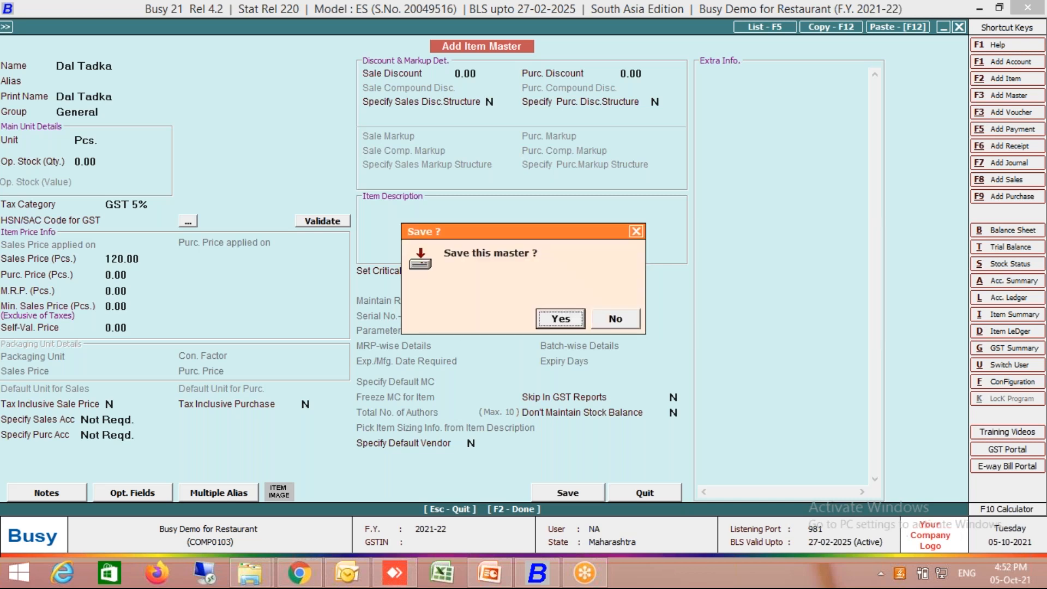
key(Return)
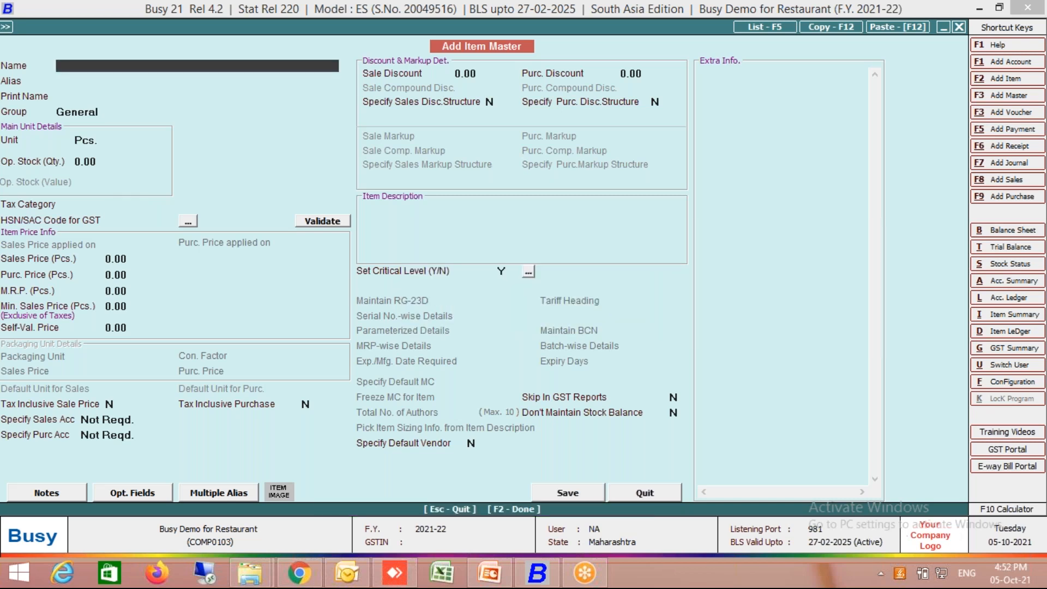
- Name the next item master Jeera Rice, keeping the General group and the unit Pcs
text(Jeera Rice)
key(Return)
key(Return)
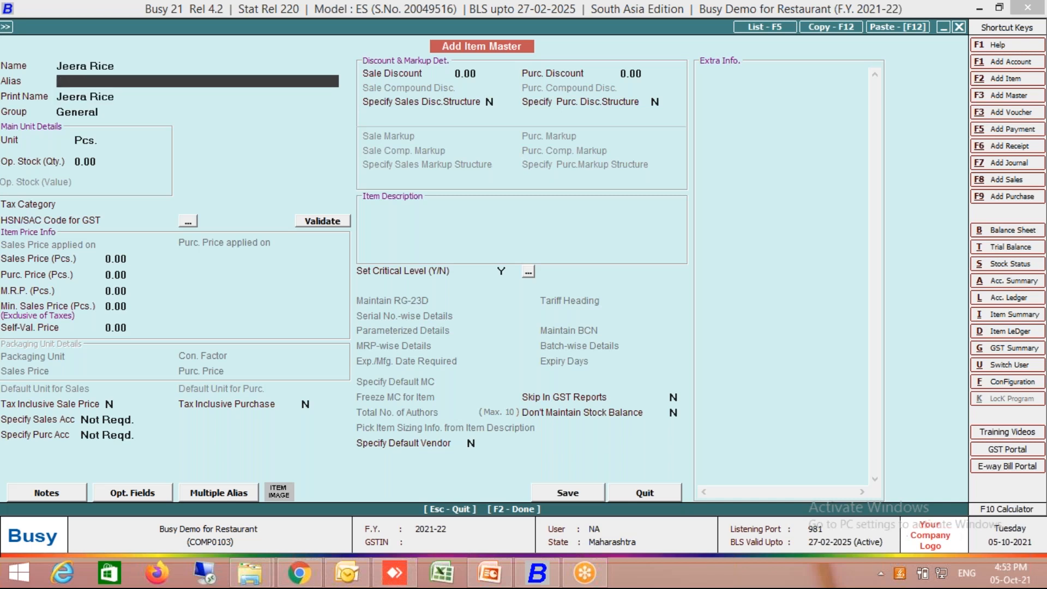
key(Return)
key(Return)
- Give Jeera Rice the tax category GST 5% and a sales price of 80, and save the master
key(Down)
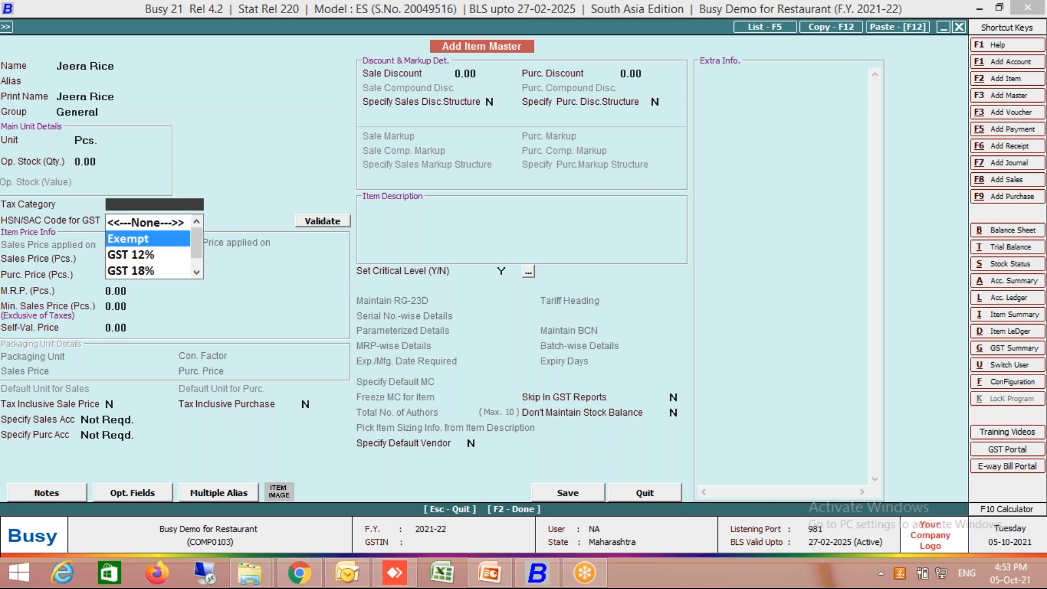
text(5)
key(Return)
key(Return)
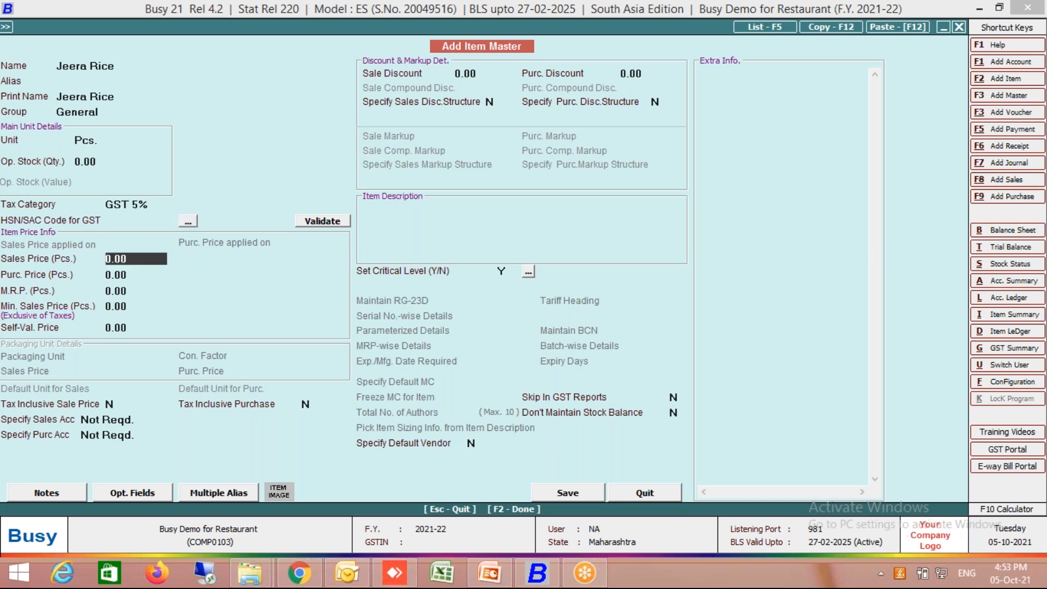
text(80)
key(Return)
key(F2)
key(Return)
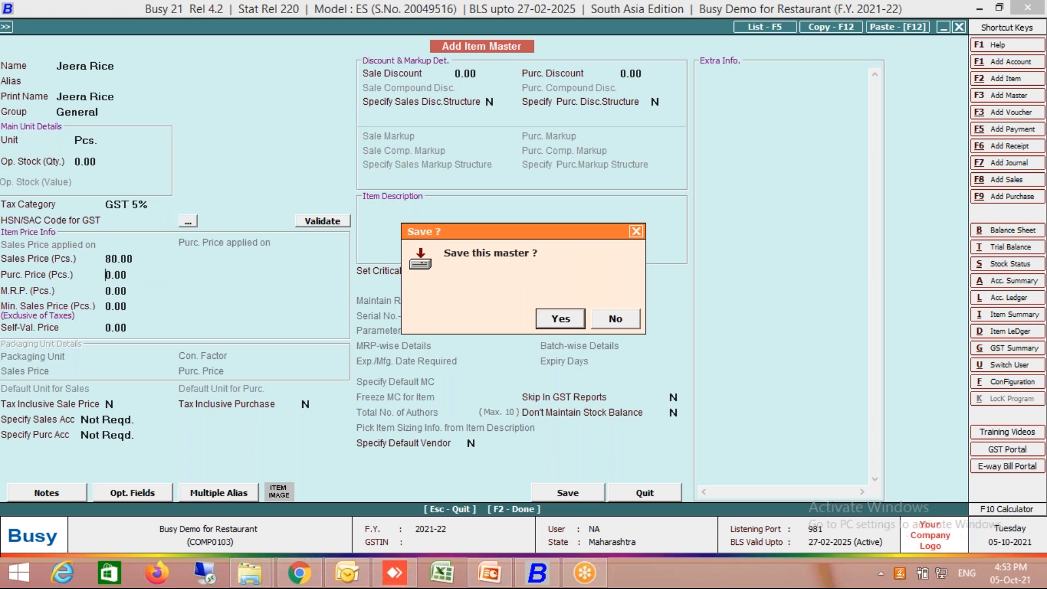
key(Return)
- Leave item entry, open the RestroBar add-on and try to start Order Booking
key(Escape)
key(Right)
key(Right)
key(Right)
key(Right)
key(Right)
key(Right)
key(Right)
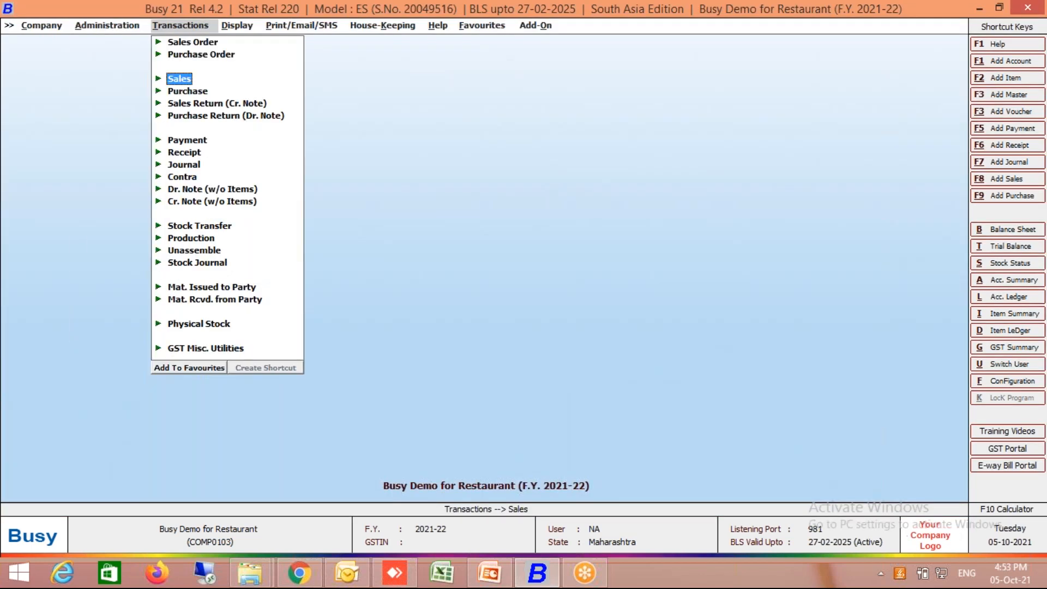
key(Down)
key(Down)
key(Down)
key(Down)
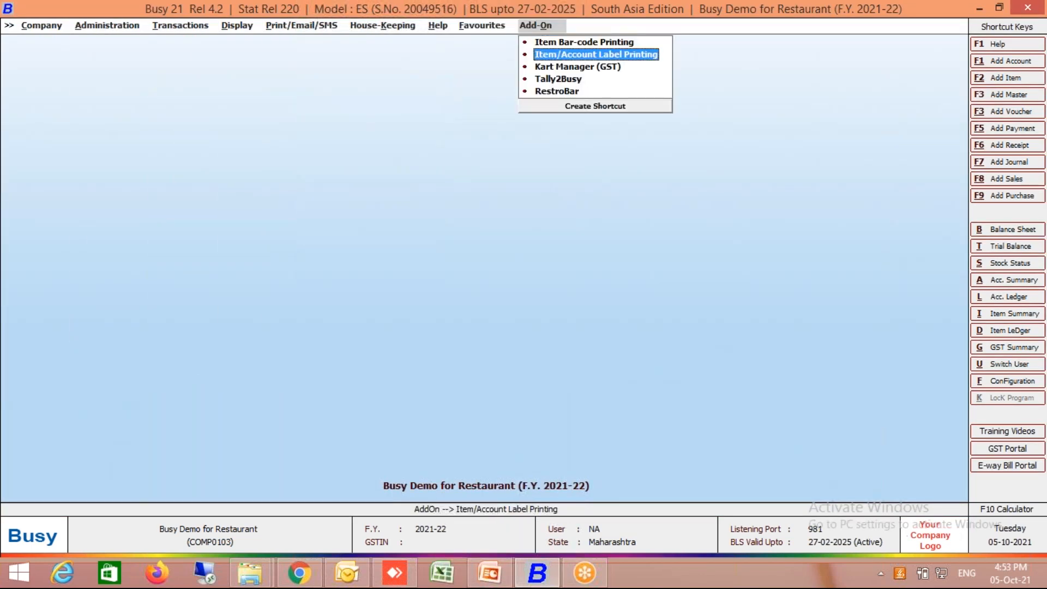
key(Return)
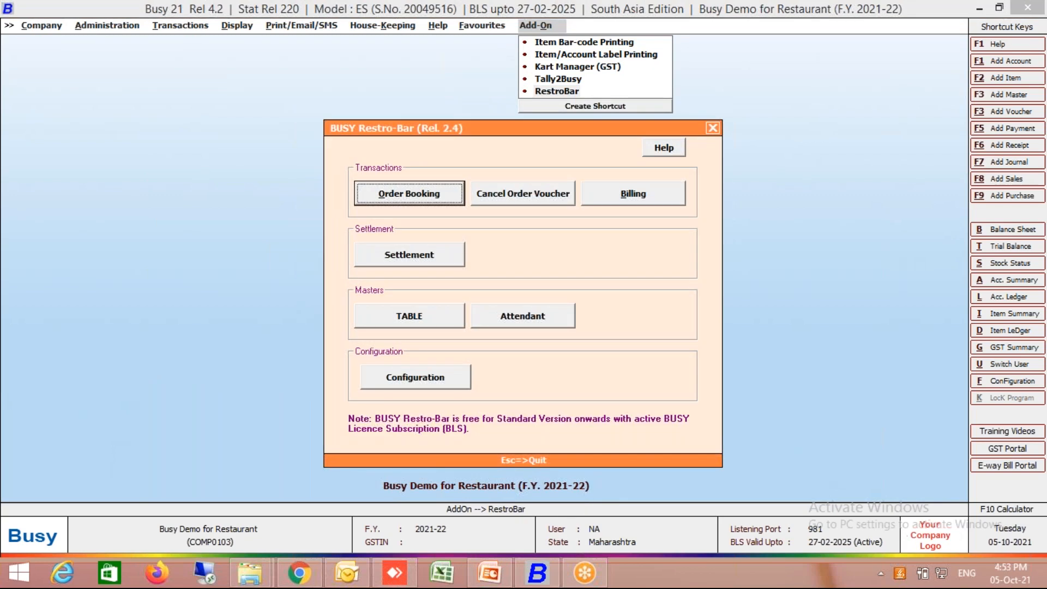
key(Return)
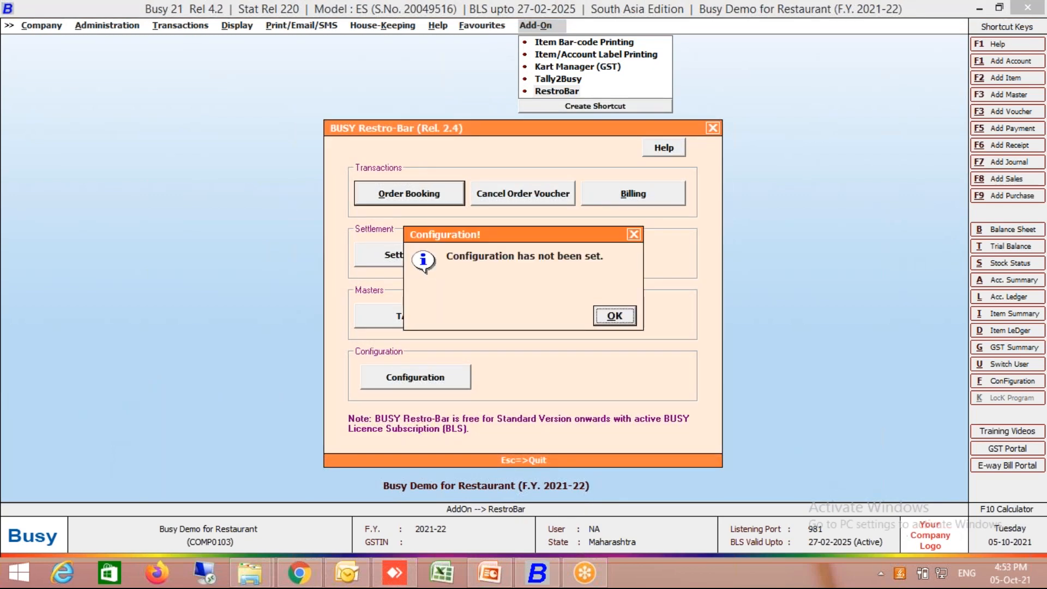
key(Return)
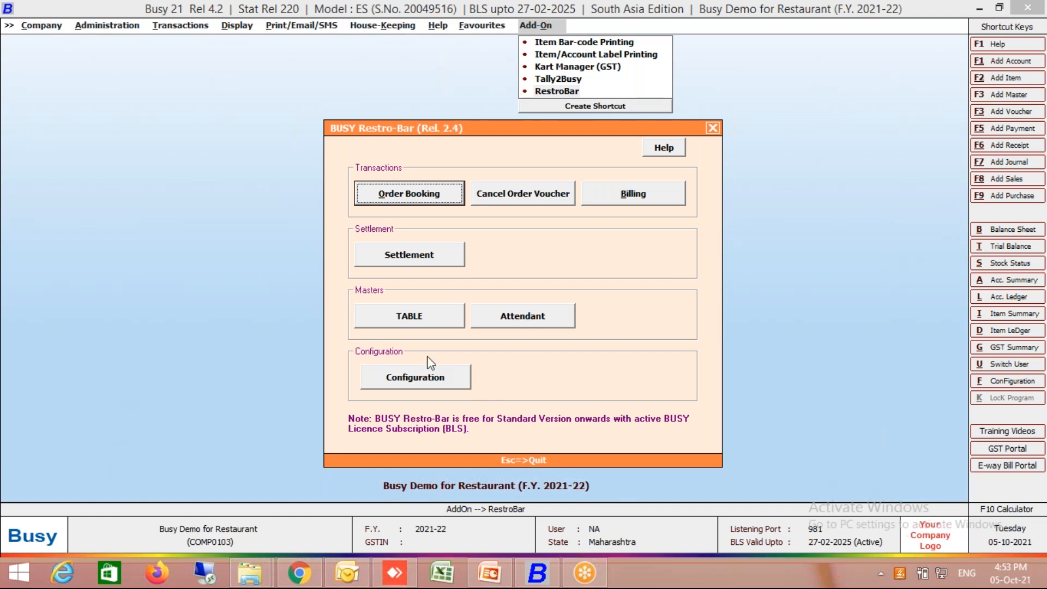
- Open the Restro-Bar configuration, leave liquor not required and enable specifying settlement in billing
click(429, 386)
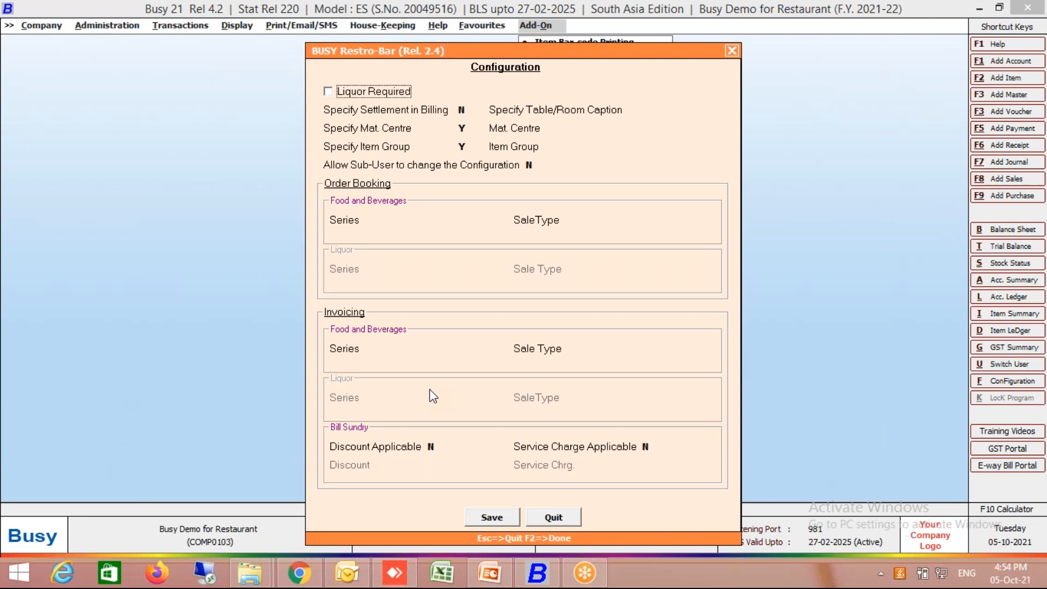
key(Return)
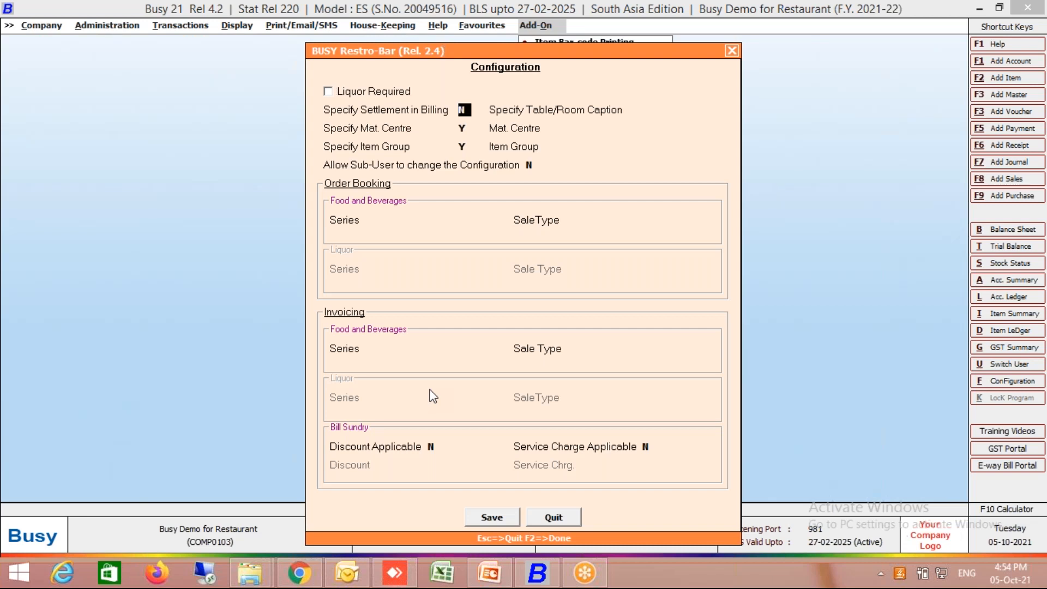
key(Return)
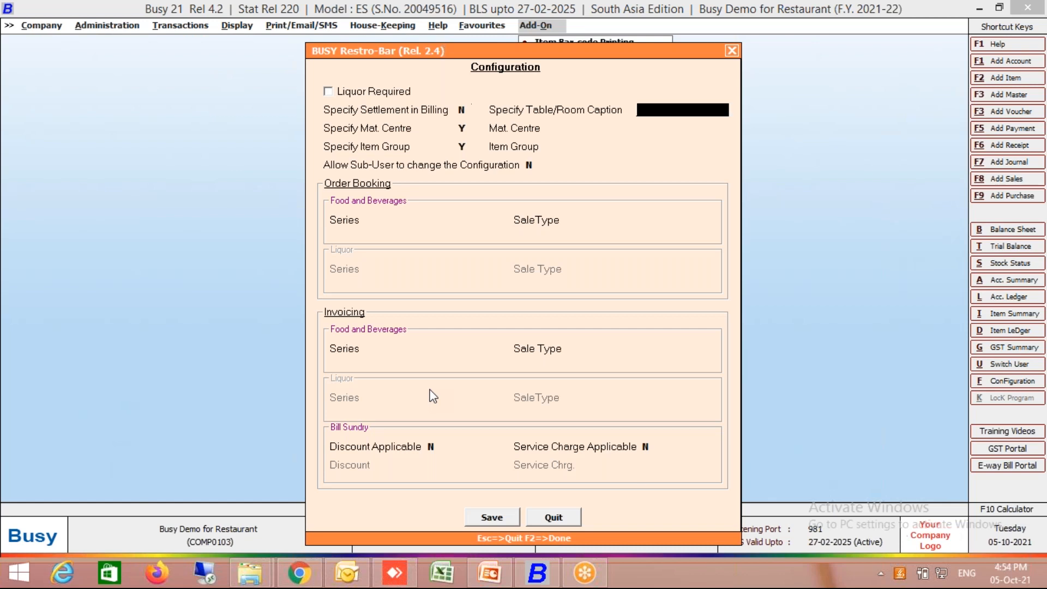
key(Up)
key(y)
key(Return)
key(Return)
key(Up)
key(Up)
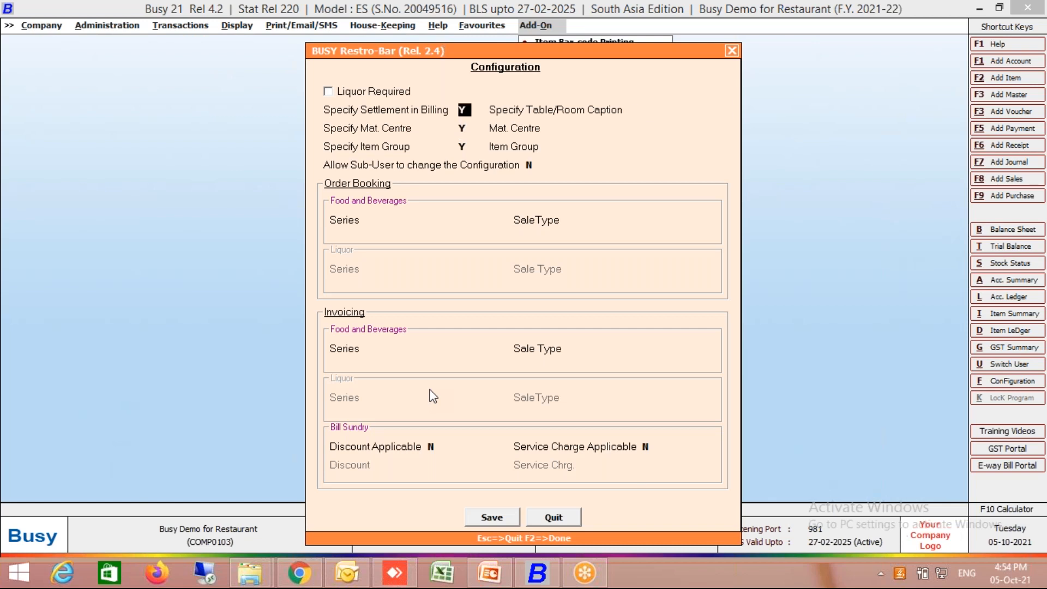
- Switch off specifying settlement in billing in the Restro-Bar configuration
key(Return)
key(Return)
key(Up)
key(Up)
key(n)
- Enable specifying settlement in billing again
key(Return)
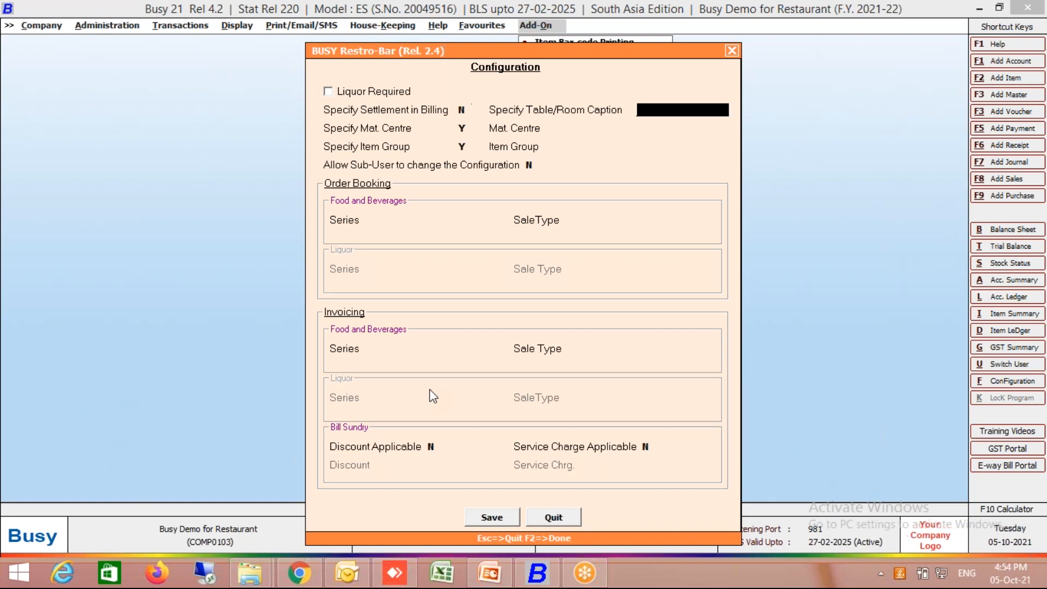
key(Up)
key(y)
key(Return)
key(Return)
- Leave the table/room caption blank and specify Main Store as the material centre and General as the item group
key(Return)
key(Return)
key(Return)
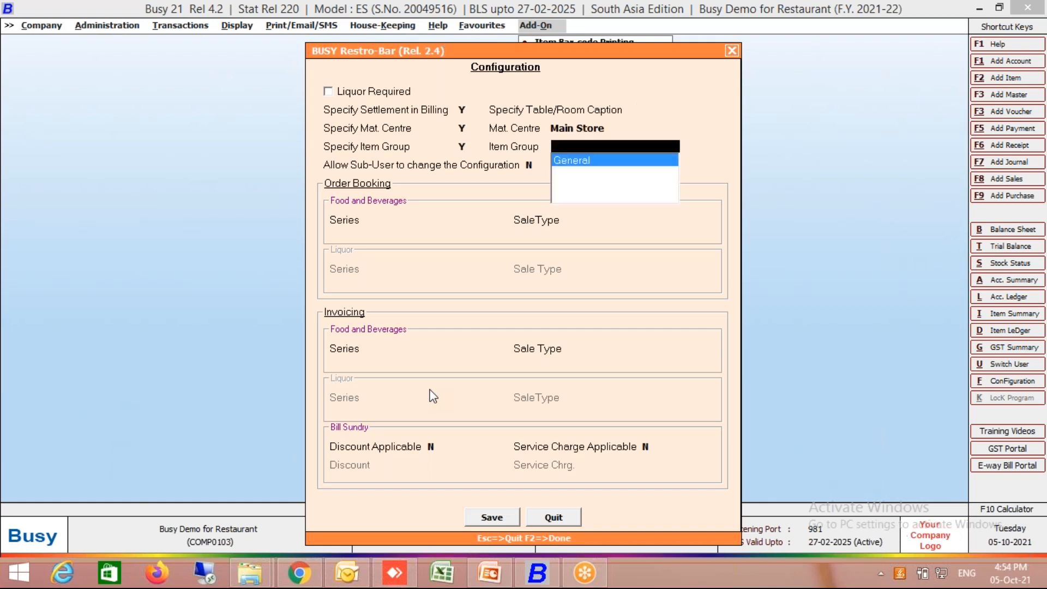
key(Return)
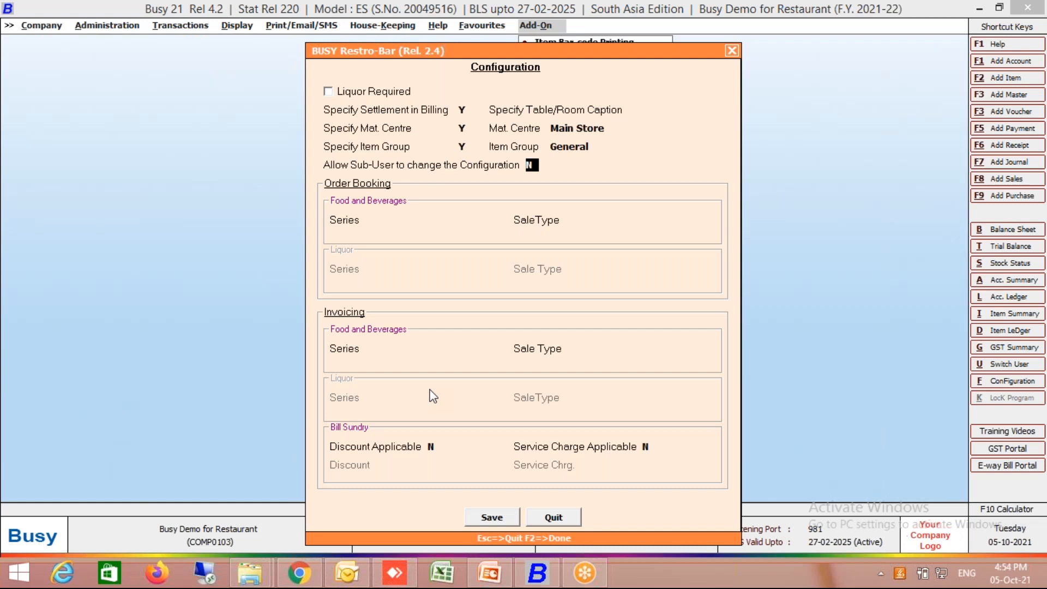
- Leave sub-user configuration changes disallowed and set series Main with sale type L/GST-TaxIncl. for both order booking and invoicing of food and beverages
key(Return)
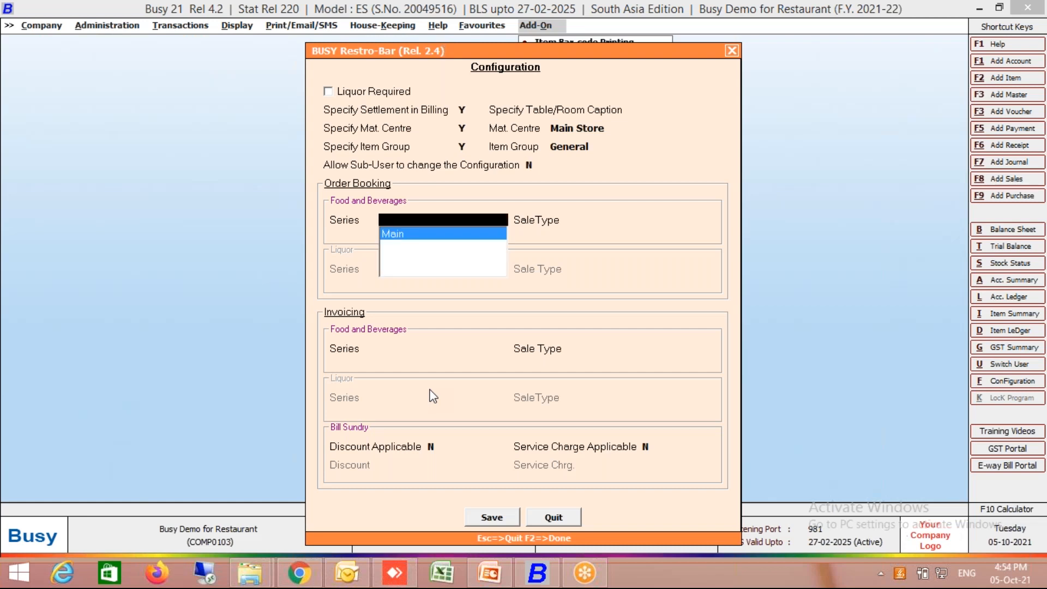
key(Return)
key(Down)
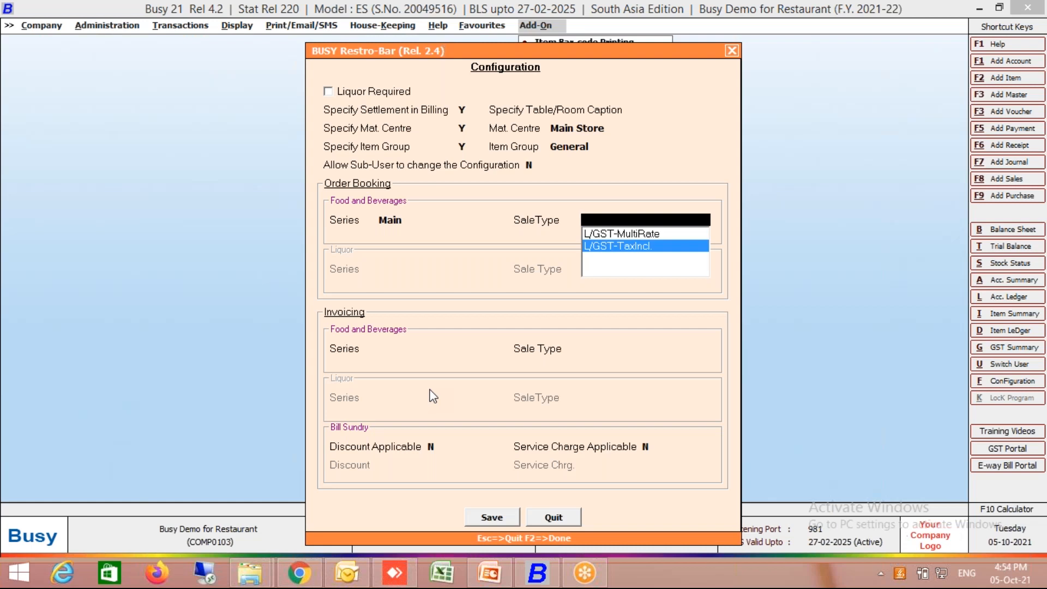
key(Return)
key(Return)
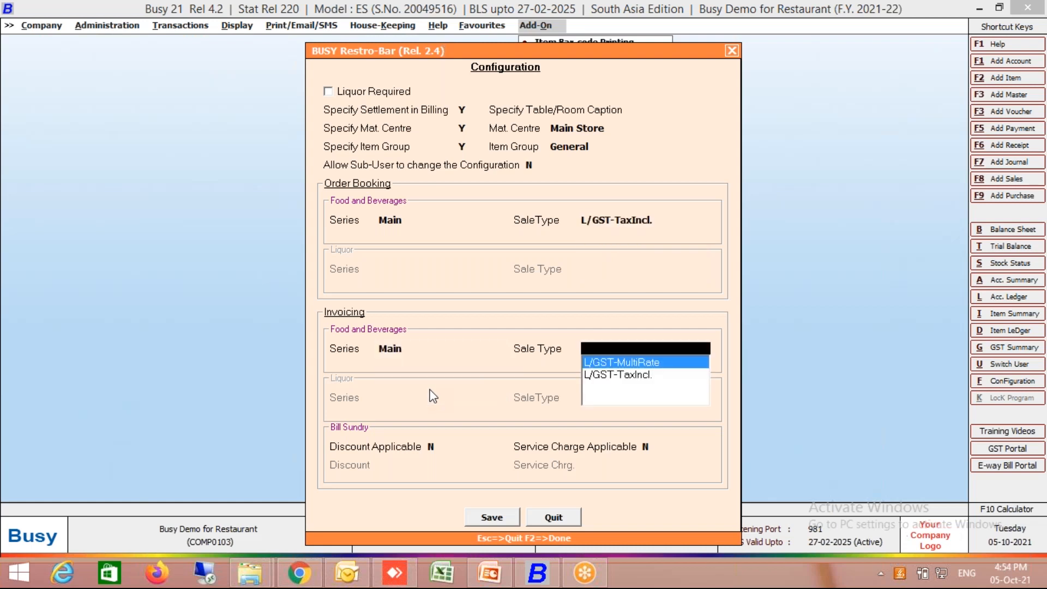
key(Down)
- Make discount applicable with the Discount bill sundry, leave service charge off and try to save the configuration
key(Return)
text(Y)
key(Return)
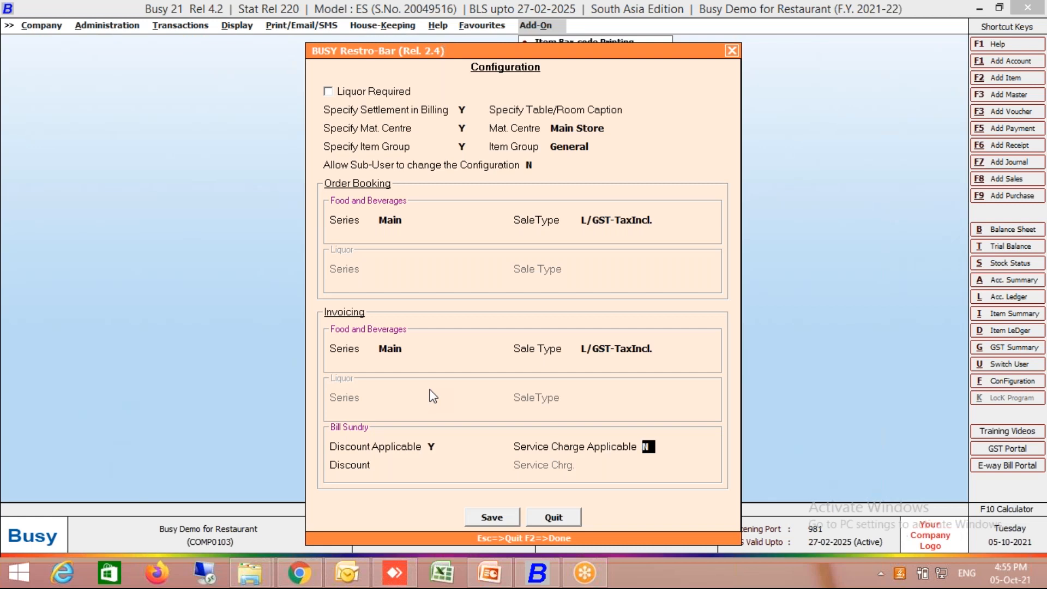
key(Return)
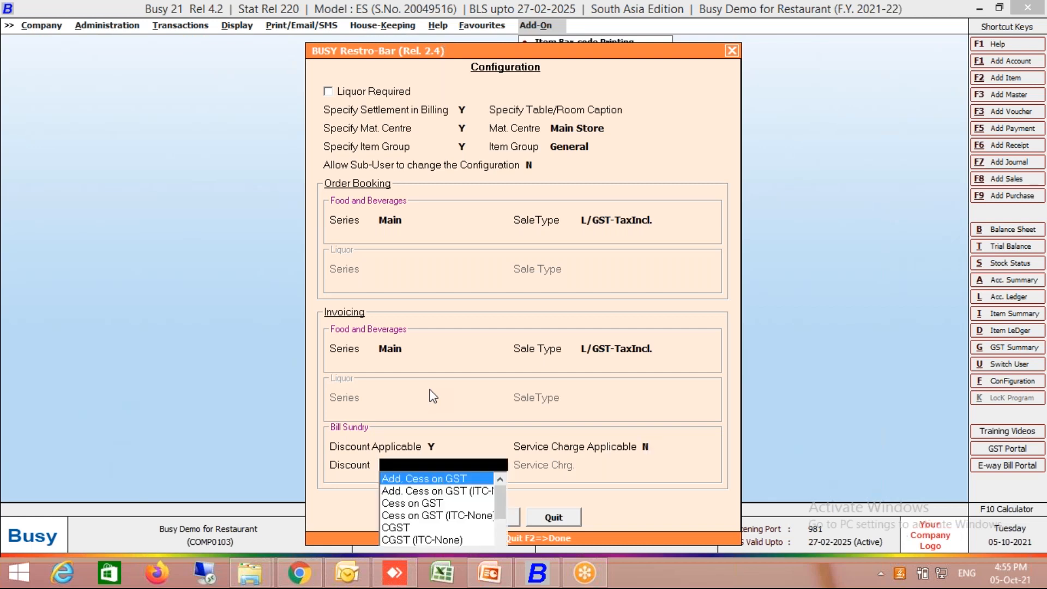
text(Di)
key(Return)
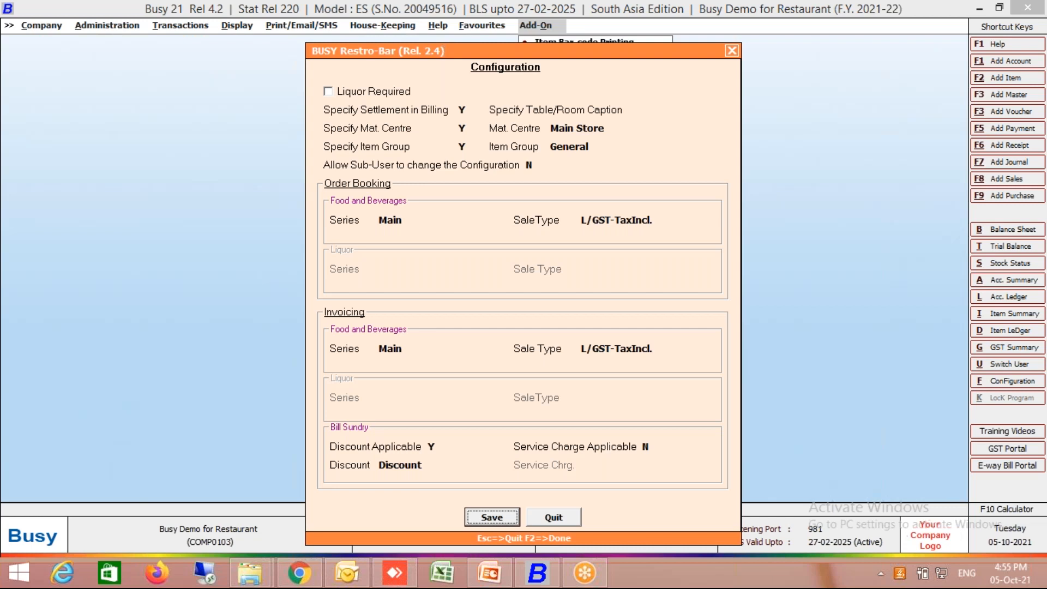
click(490, 520)
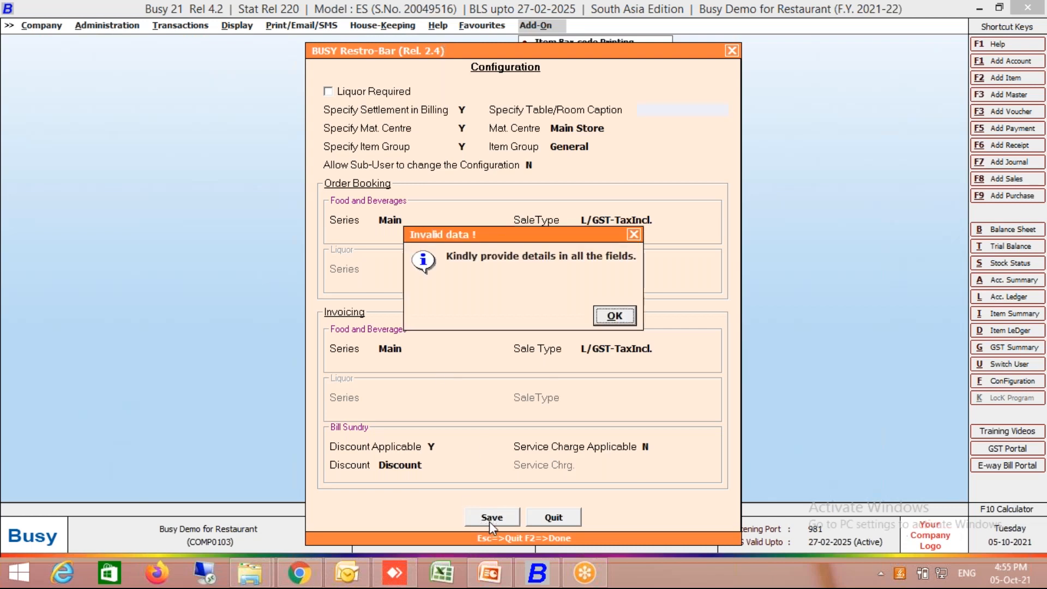
key(Return)
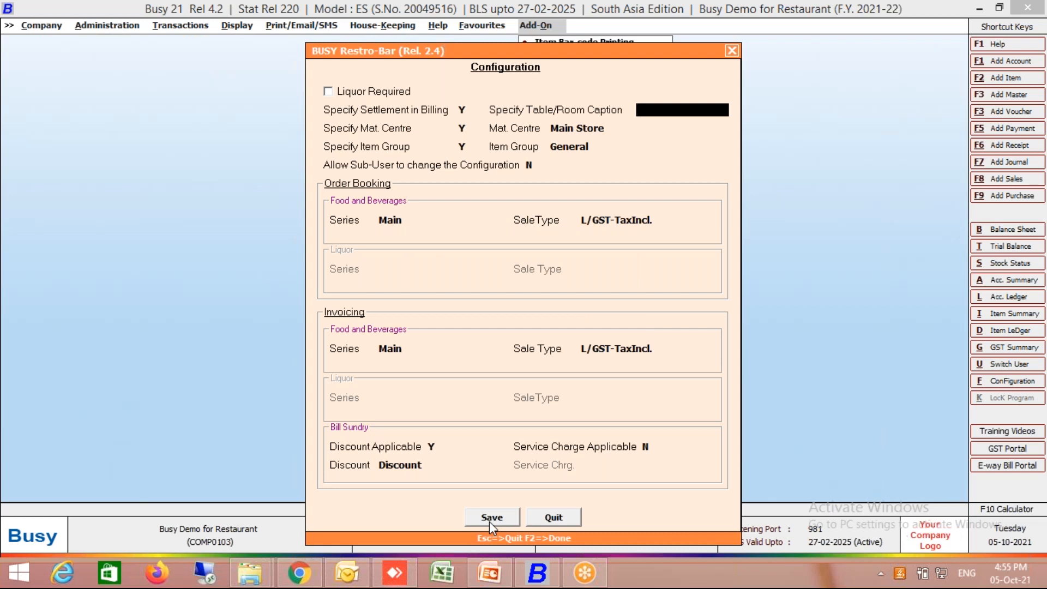
- Set the table/room caption to Table and save the Restro-Bar configuration
text(Tbale)
key(BackSpace)
key(BackSpace)
key(BackSpace)
key(BackSpace)
text(able)
key(Return)
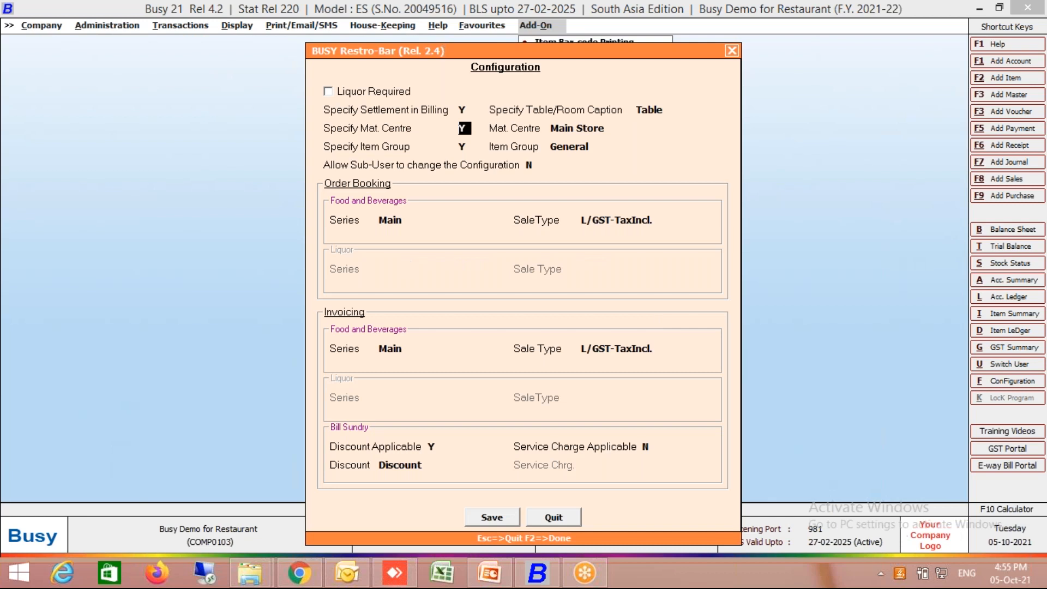
key(F2)
key(Return)
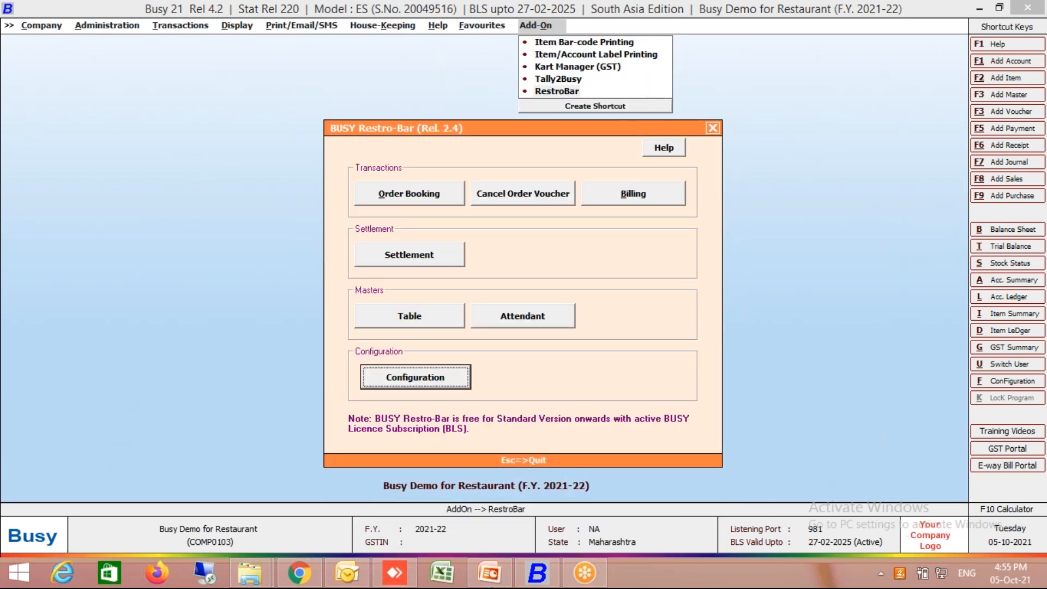
click(415, 324)
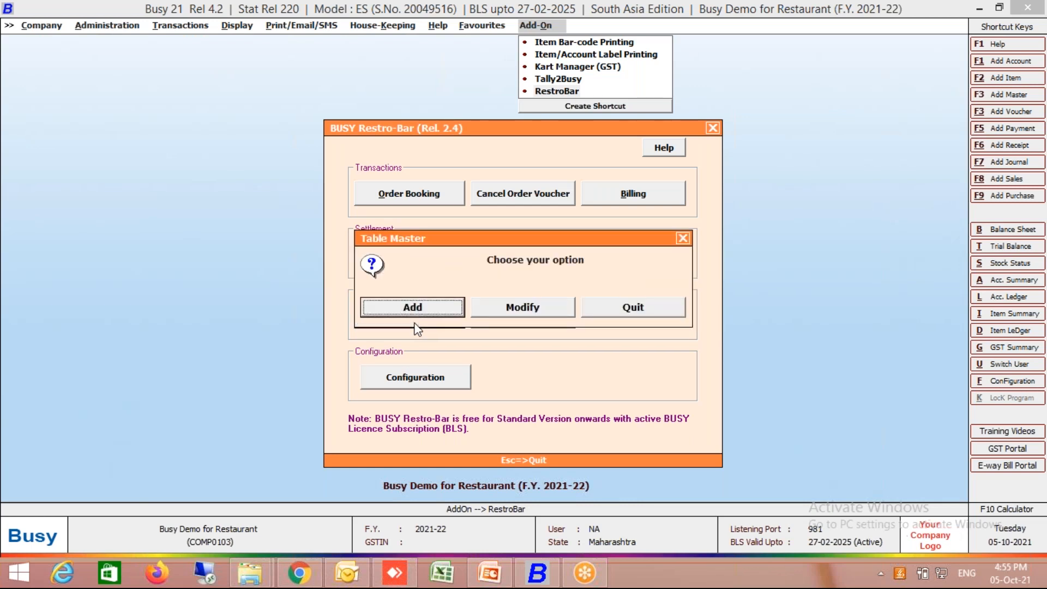
key(Right)
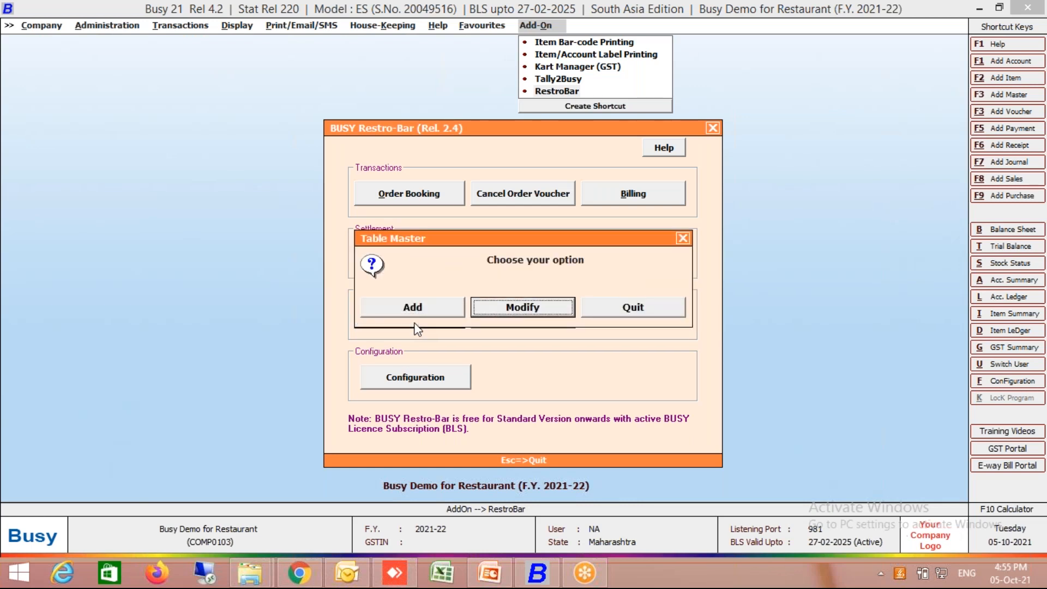
key(Return)
key(Escape)
- Add a table master named T101 with seating capacity 2 and settlement not required set to N
key(Return)
key(Return)
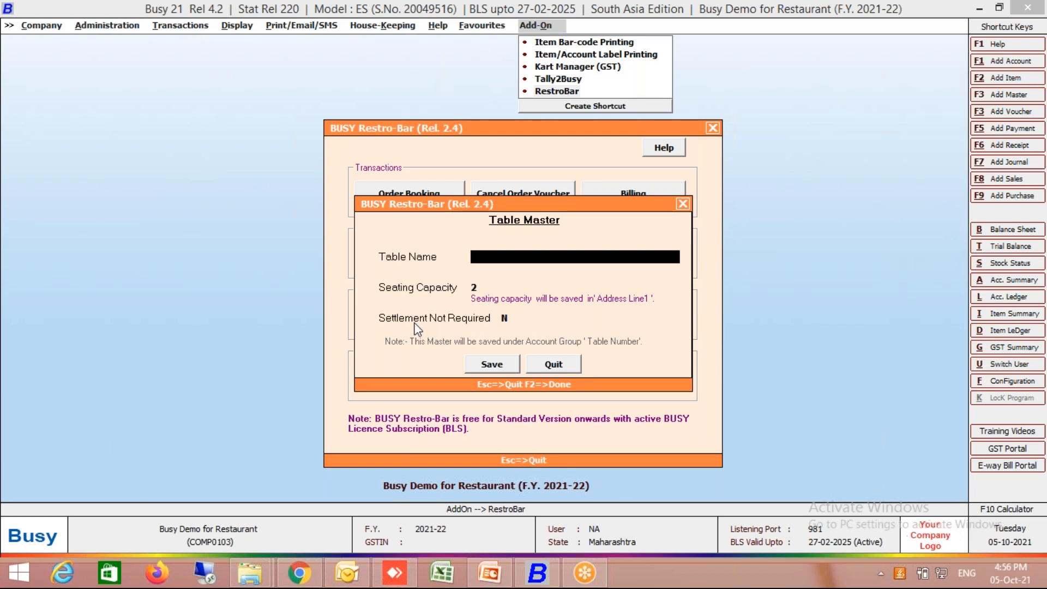
text(T101)
key(Return)
key(Return)
key(Up)
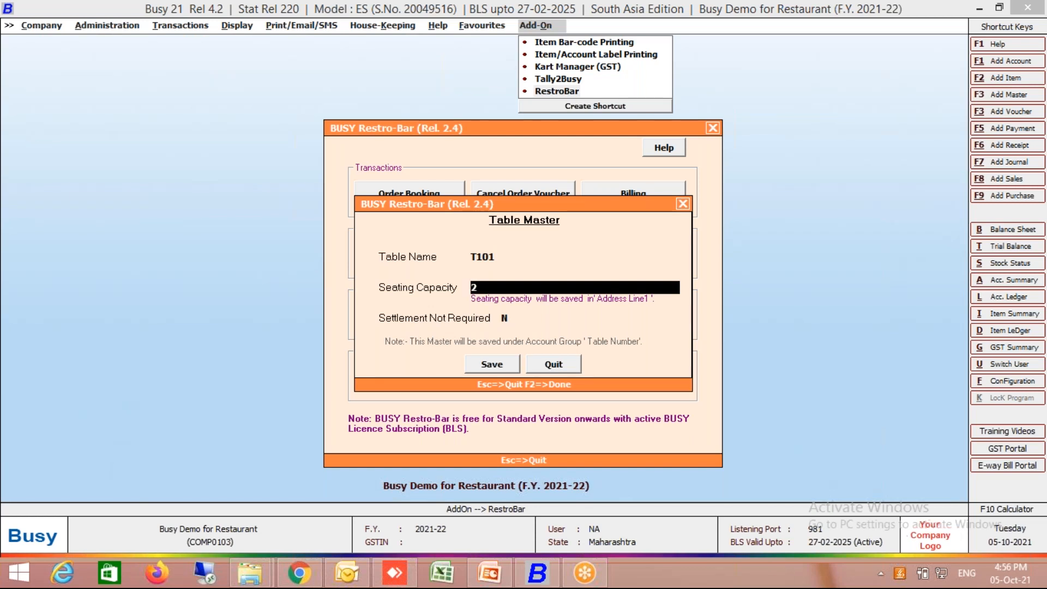
key(Return)
key(Return)
- Add table T102 with seating capacity 4, keeping settlement not required at N
key(Return)
key(Return)
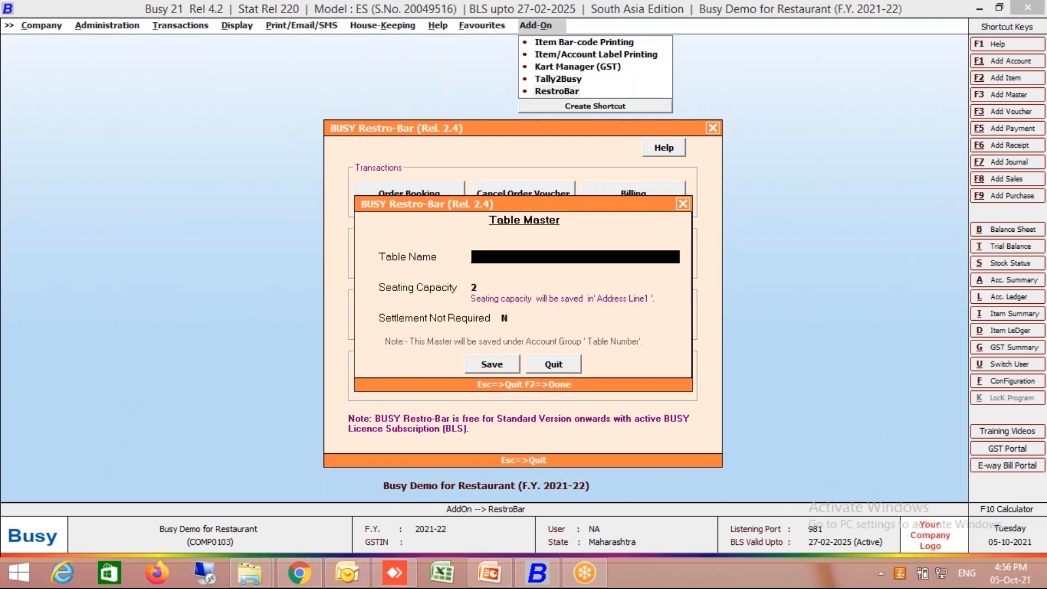
text(T102)
key(Return)
text(4)
key(Return)
key(Return)
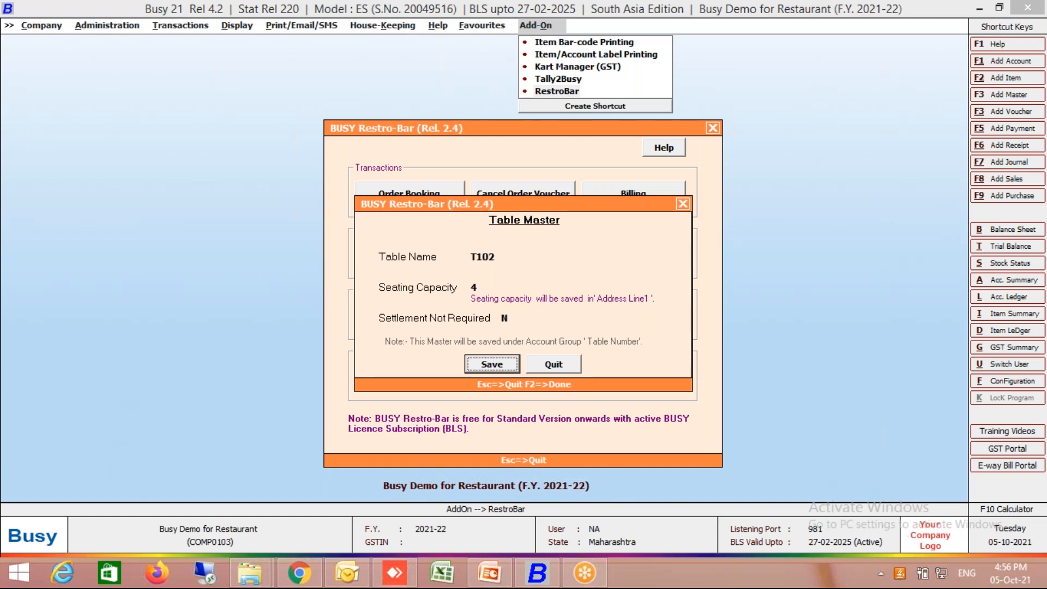
key(Return)
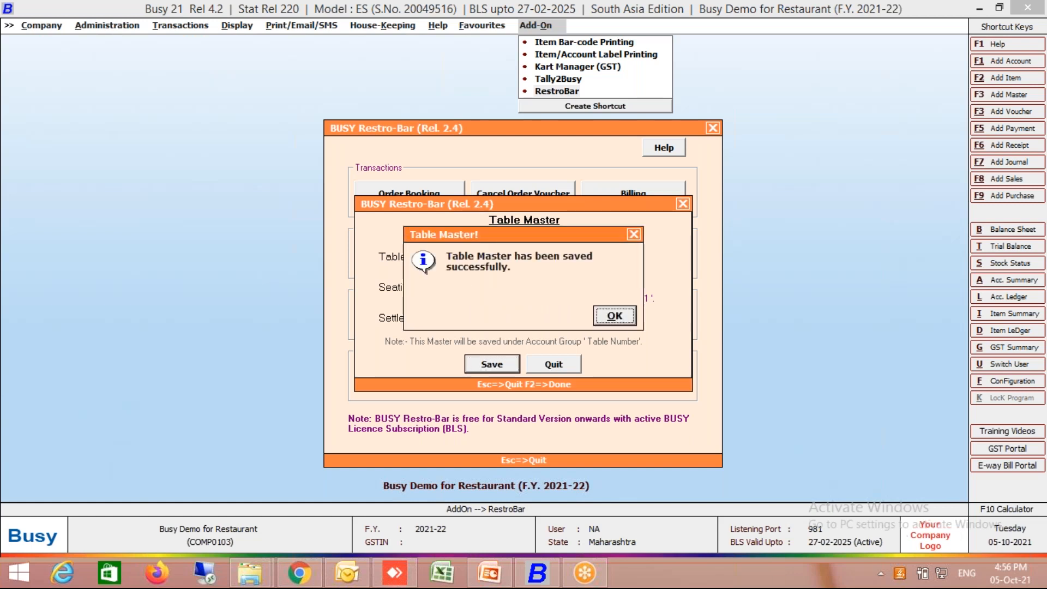
key(Return)
- Add table T103 with seating capacity 4, keeping settlement not required at N
text(T103)
key(Return)
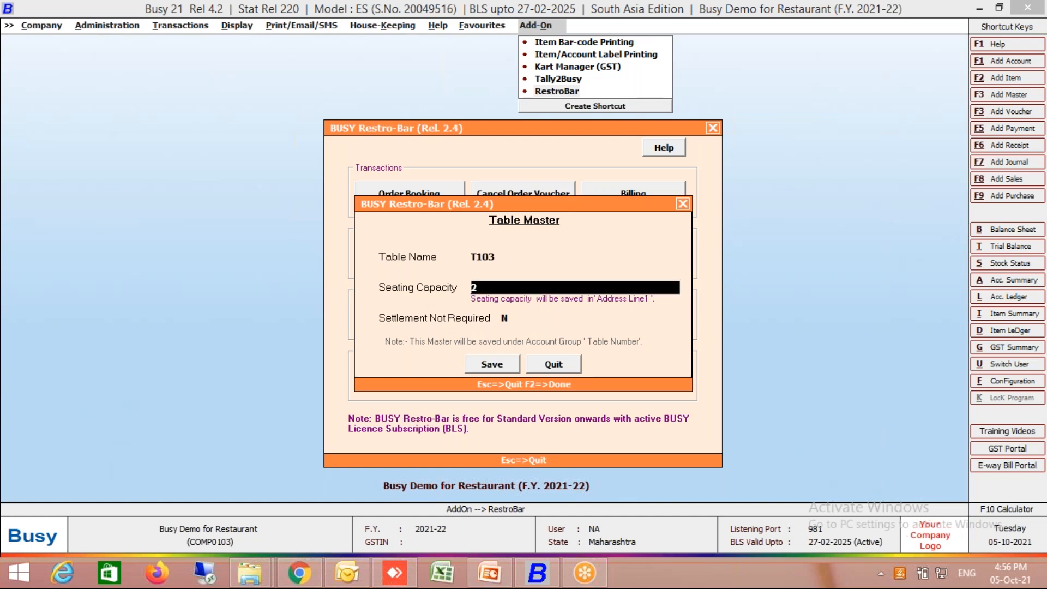
text(4)
key(Return)
key(Return)
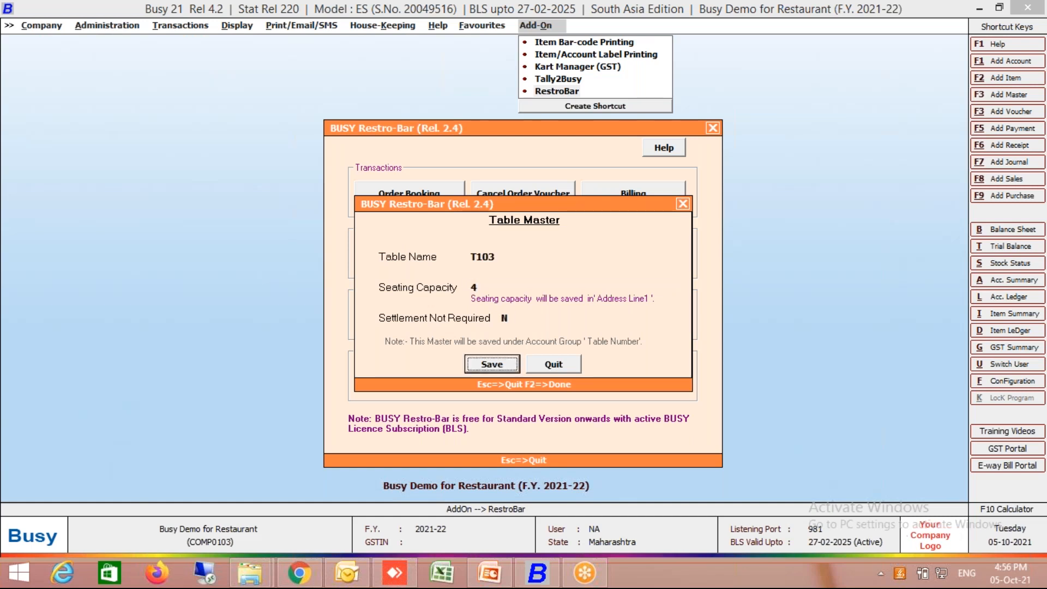
- Add table T104 with seating capacity 4, keeping settlement not required at N, and quit the table master
key(Return)
key(Return)
text(T104)
key(Return)
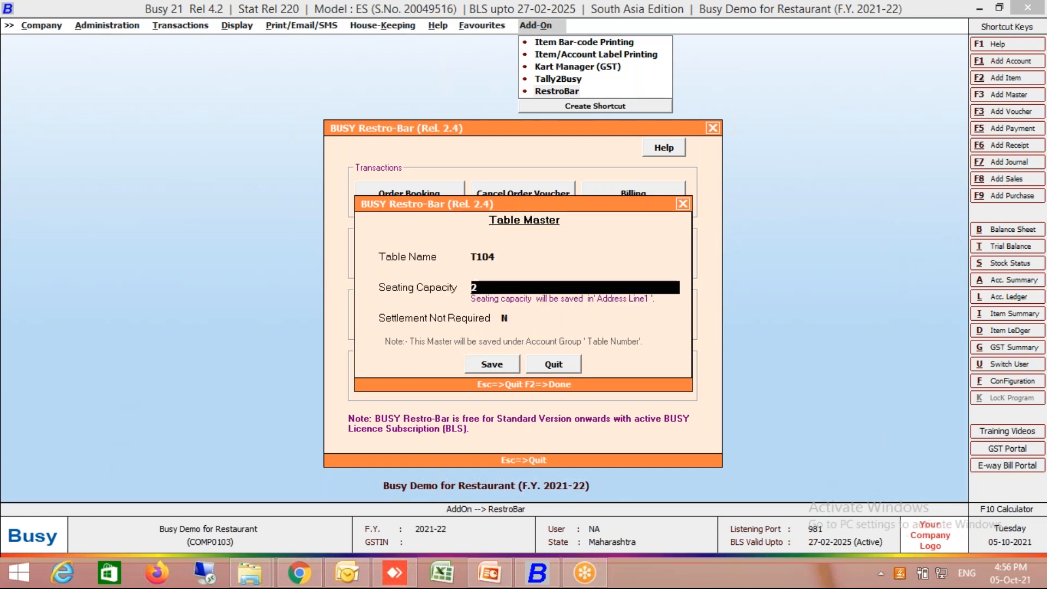
text(4)
key(Return)
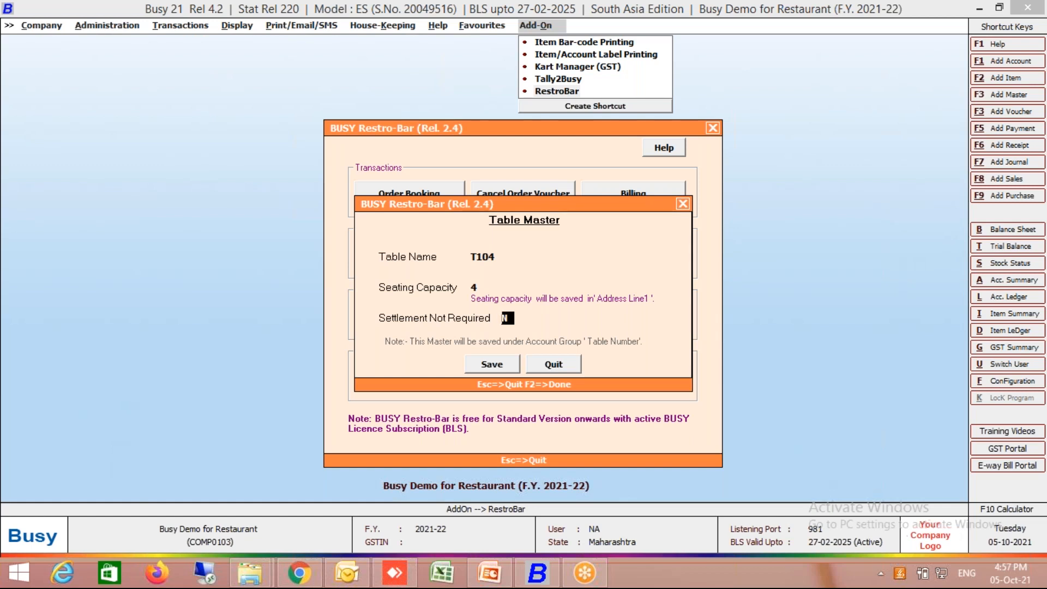
key(Return)
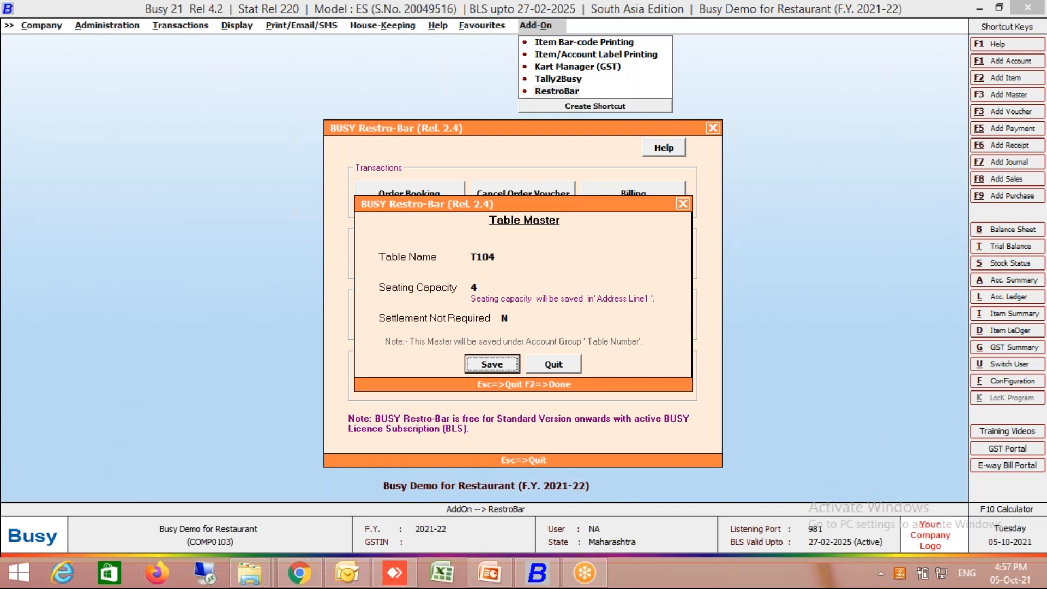
key(Return)
key(Return)
key(Escape)
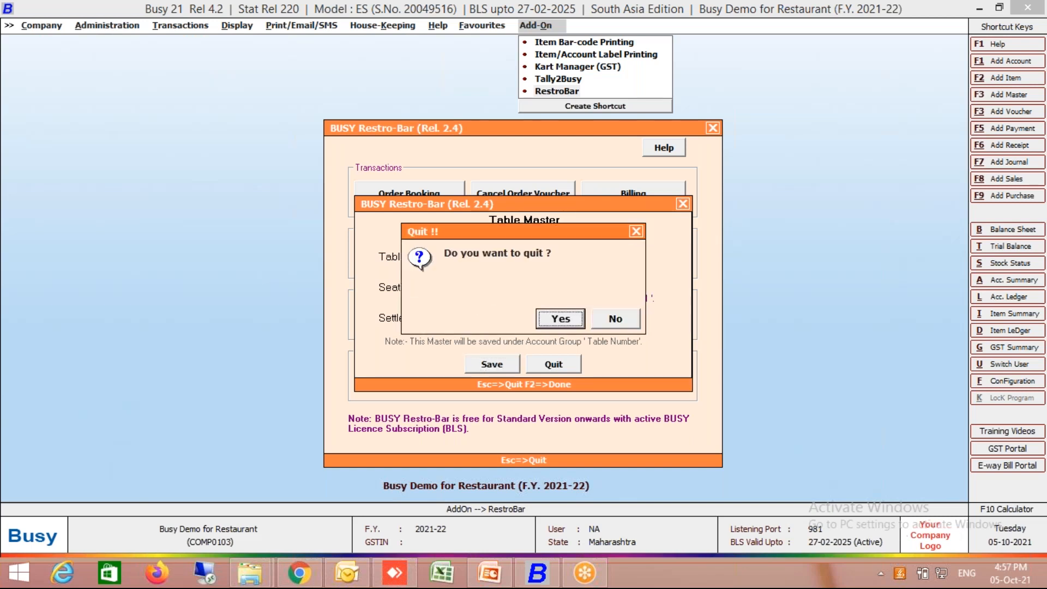
key(Return)
- Add an attendant master named Waiter 1, leaving the phone number blank
key(Tab)
key(Return)
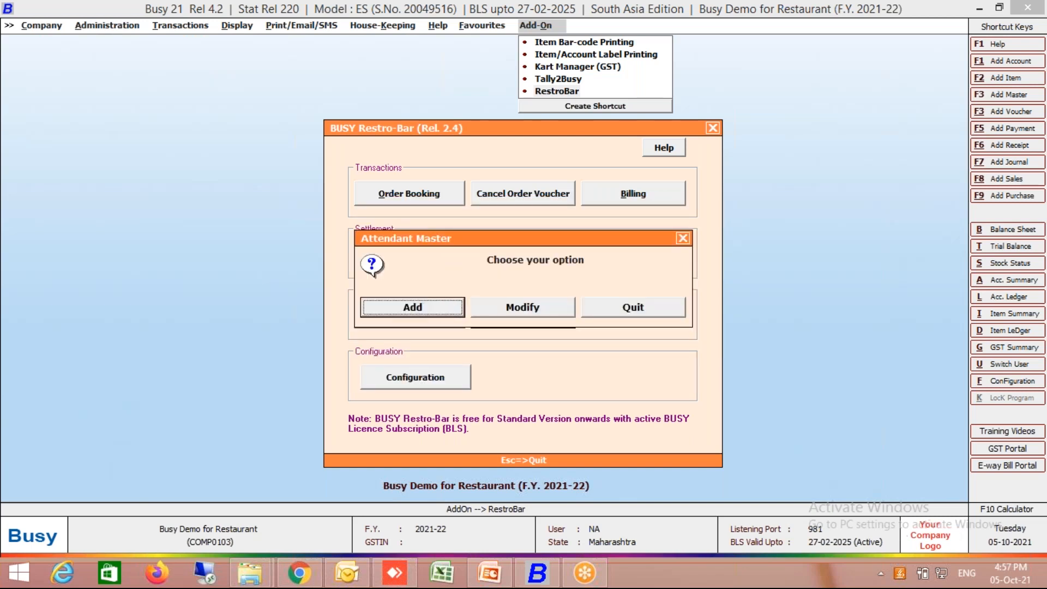
key(Return)
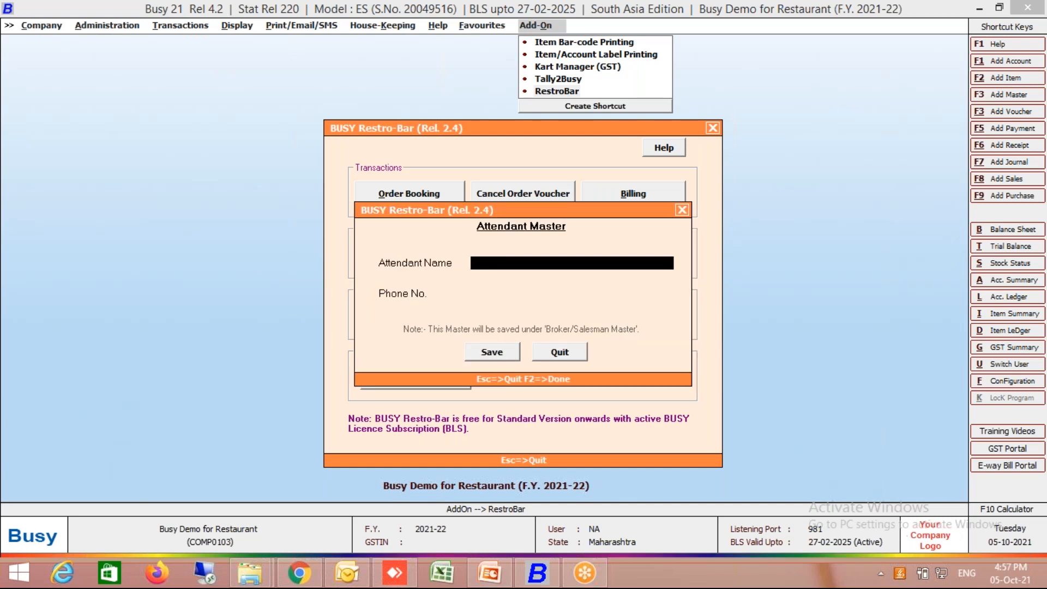
text(Waiter 1)
key(Return)
key(Return)
key(Return)
- Add an attendant named Waiter 2, correcting the misspelled name and leaving the phone number blank
text(Waieter 2)
key(Return)
key(Up)
key(Right)
key(Right)
key(Right)
key(Delete)
key(Return)
key(Return)
- Add an attendant named Waiter 3 without a phone number and quit the attendant master
key(Return)
text(Waiter 3)
key(Return)
key(Return)
key(Return)
key(Return)
key(Escape)
key(Return)
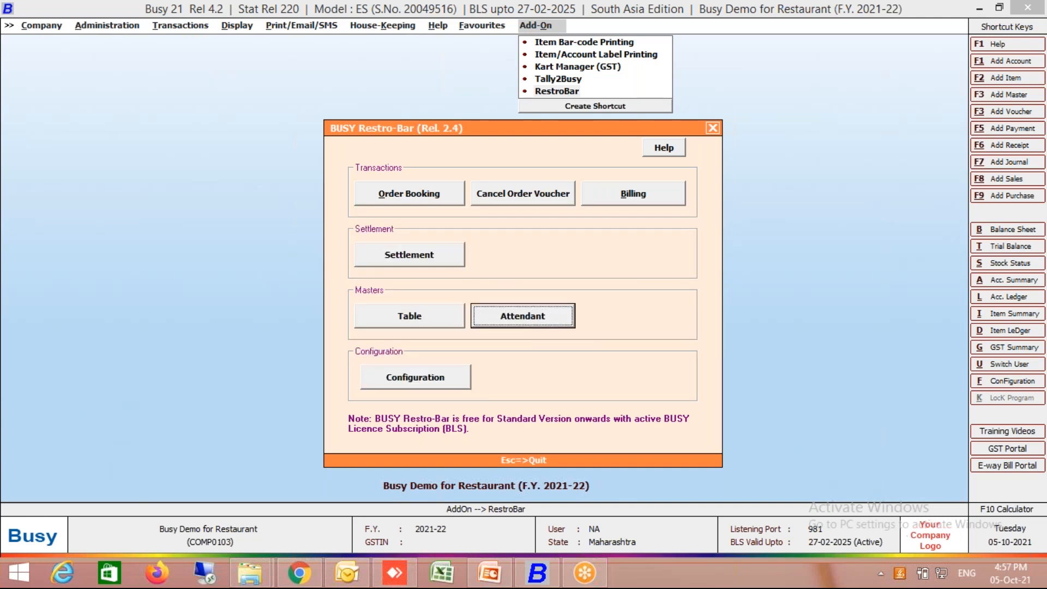
- Open order booking and start a sales order dated 01-04-2021 for table T101 with attendant Waiter 1
key(Left)
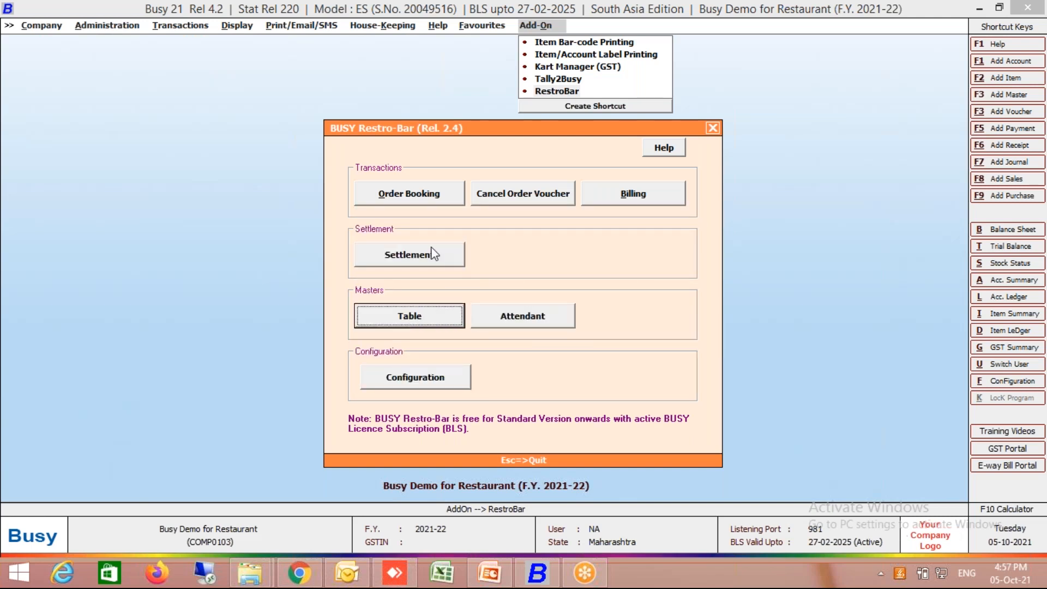
click(410, 195)
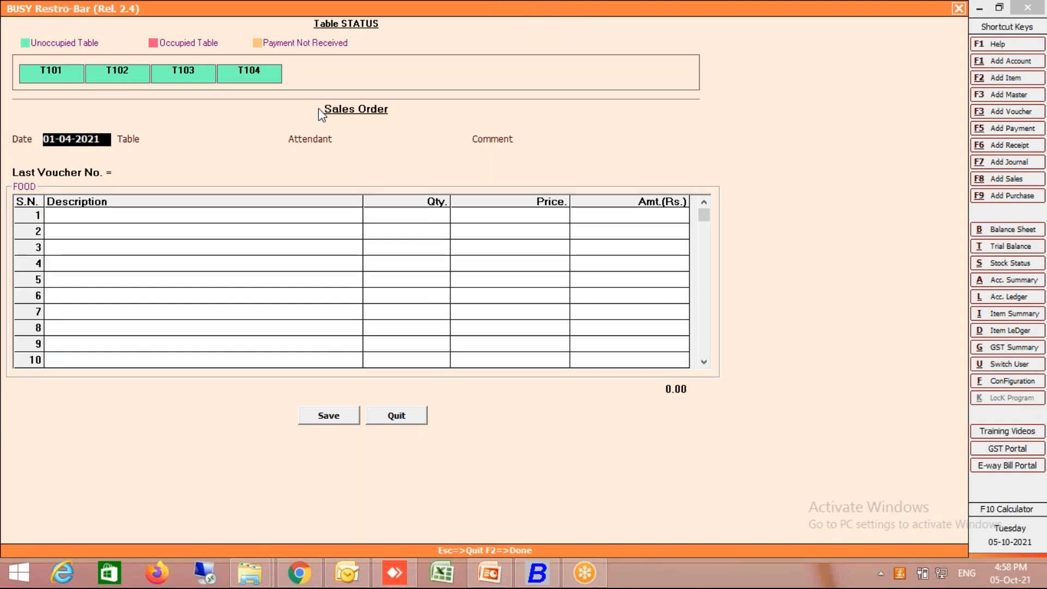
click(170, 140)
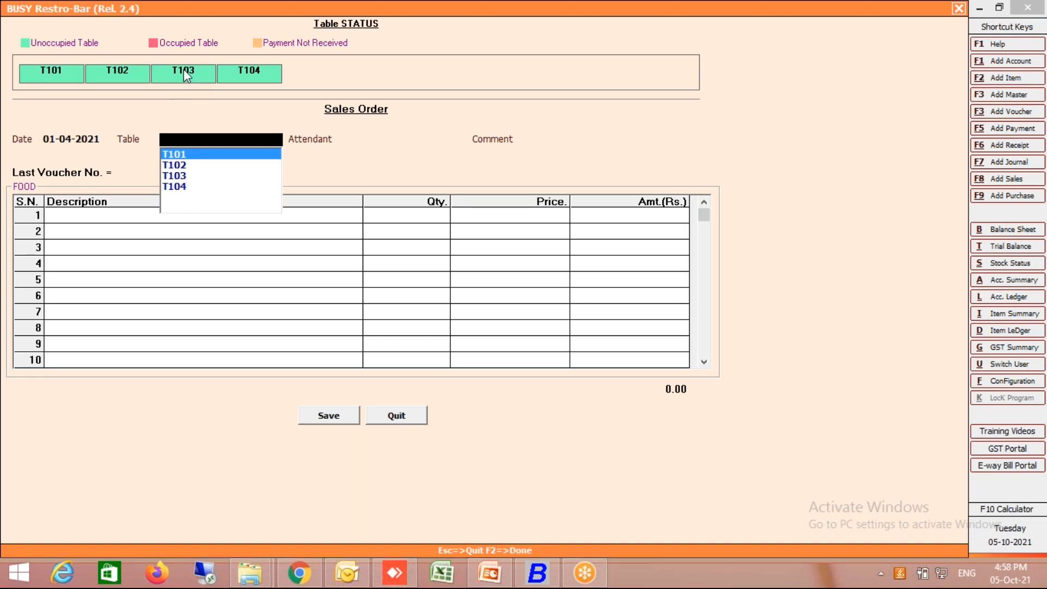
key(Return)
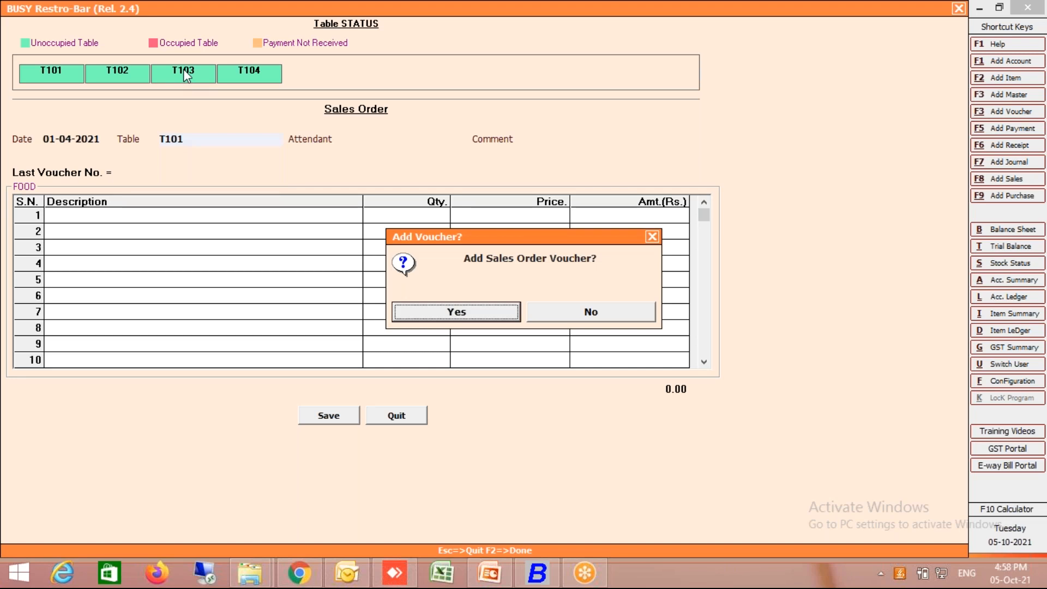
key(Return)
key(Return)
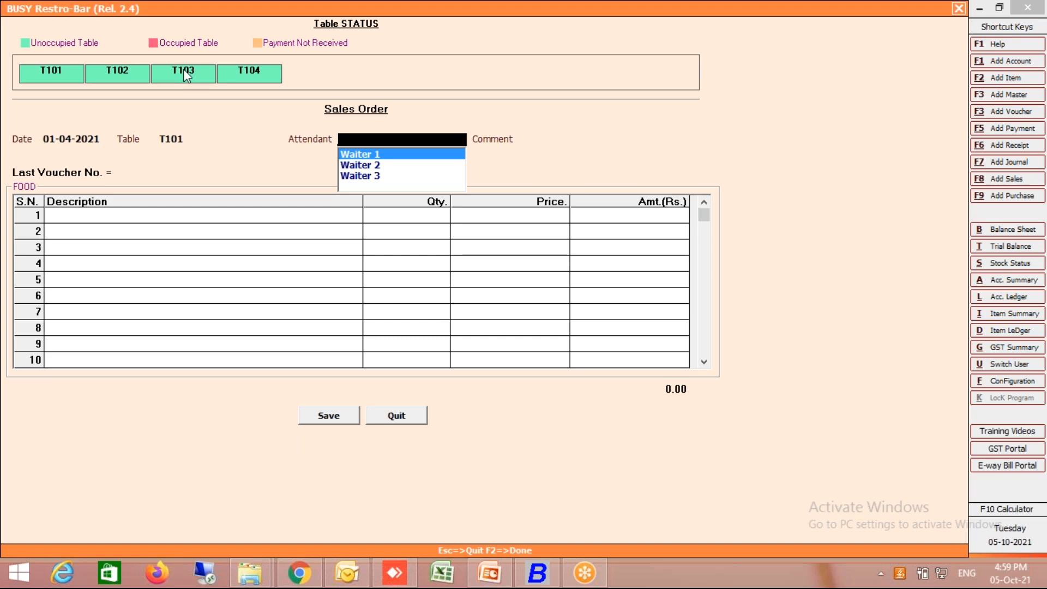
key(Return)
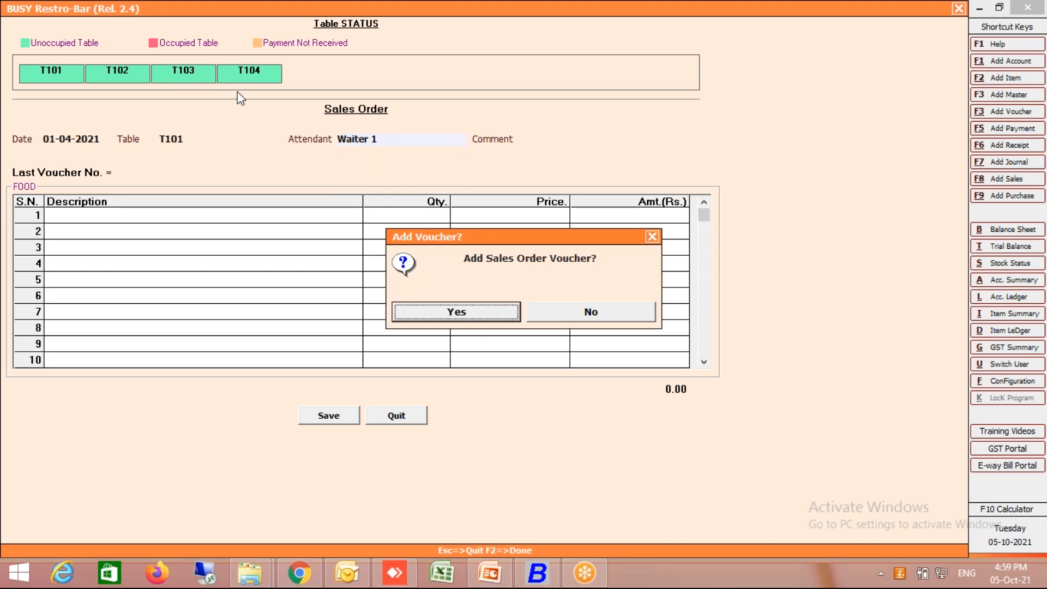
- Switch the sales order to table T103 and after that to table T104, confirming a new sales order voucher each time
click(421, 319)
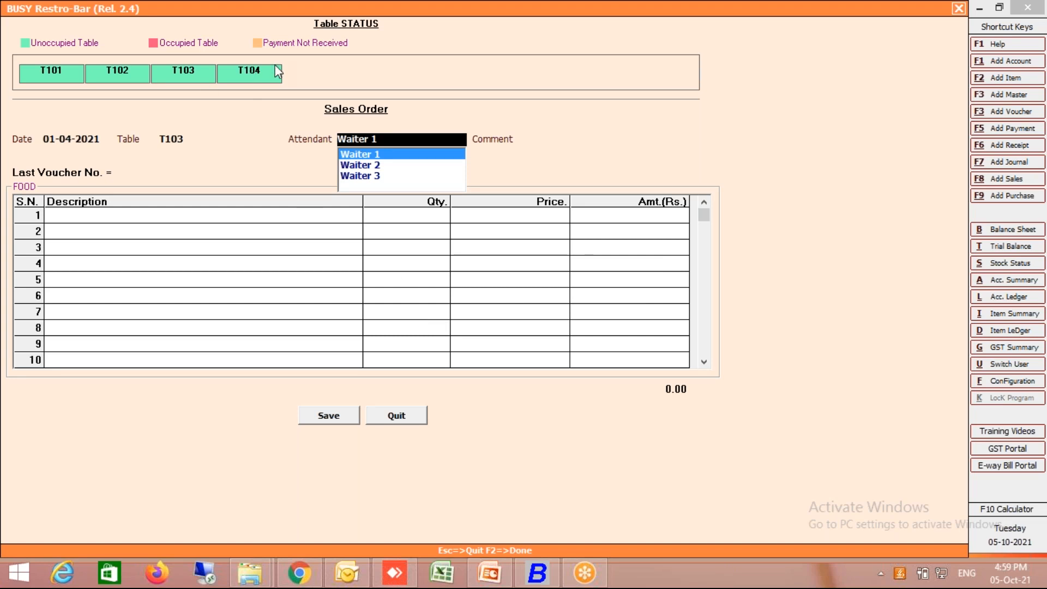
click(263, 73)
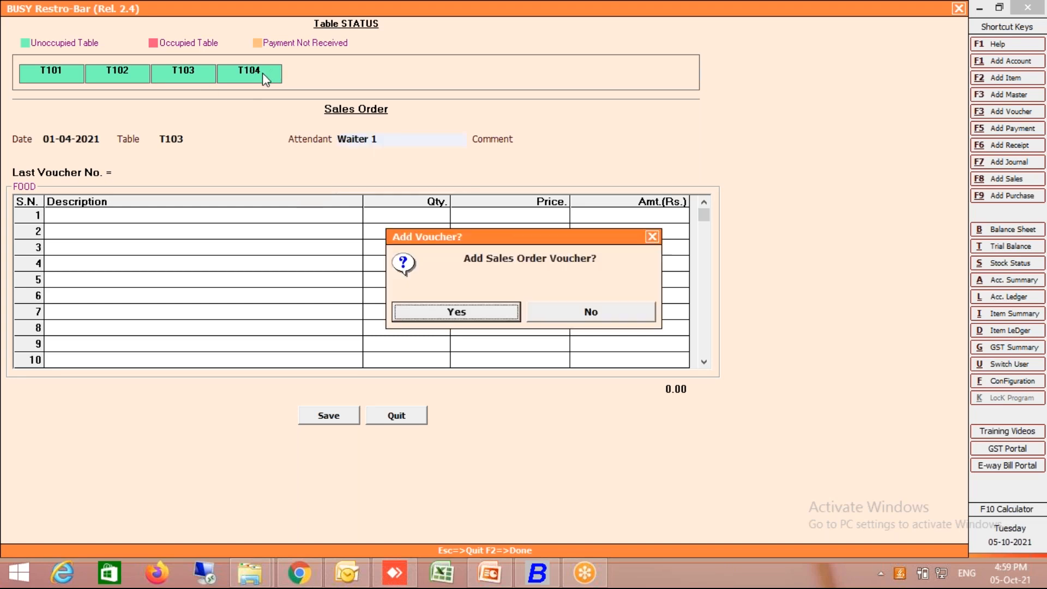
key(Return)
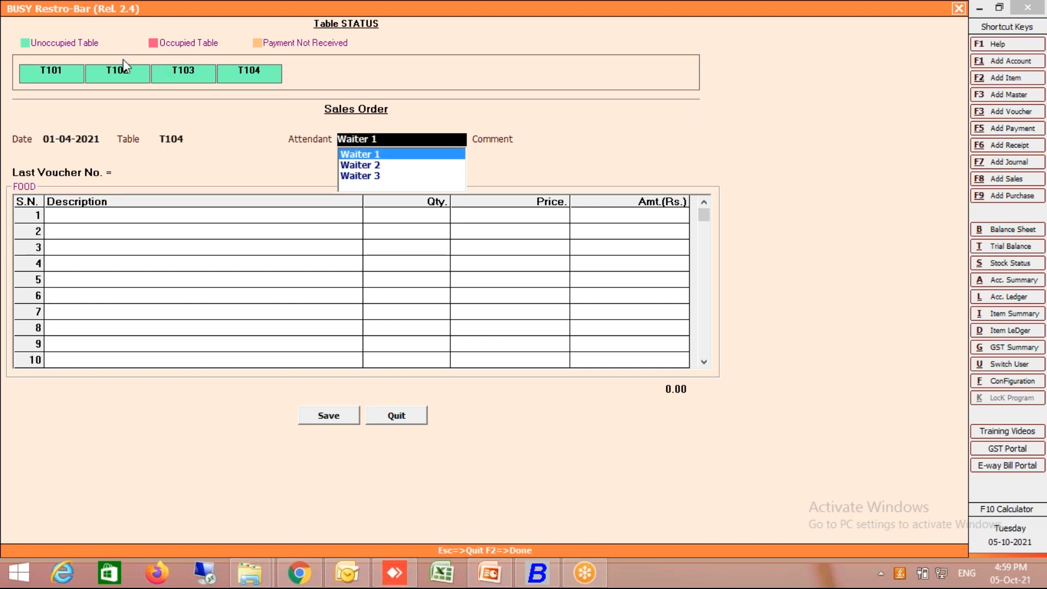
- Start a sales order for table T102 with attendant Waiter 2, leaving the comment blank
click(118, 74)
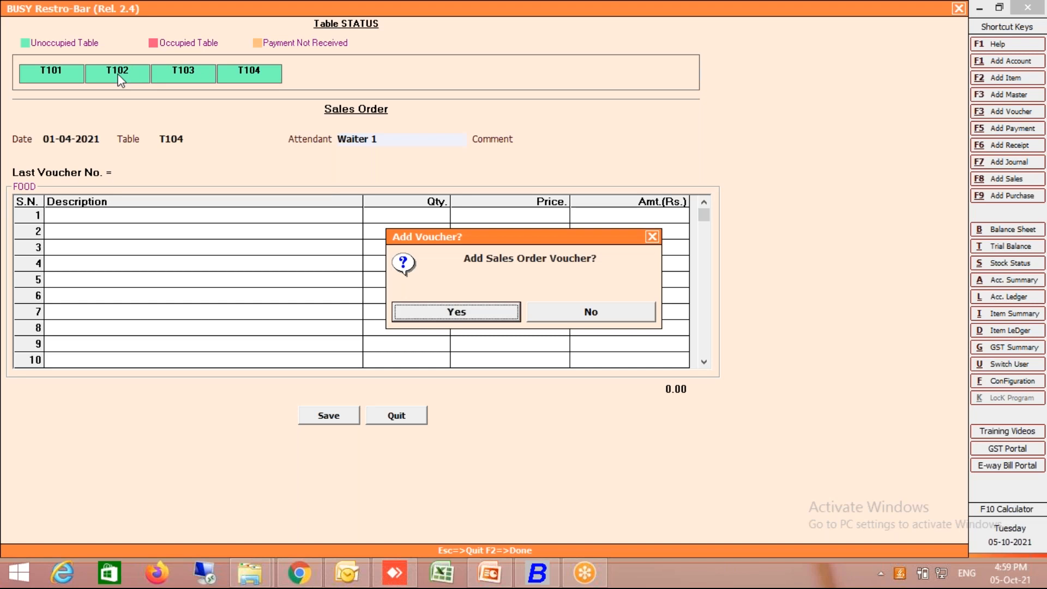
key(Return)
key(Down)
key(Return)
key(Return)
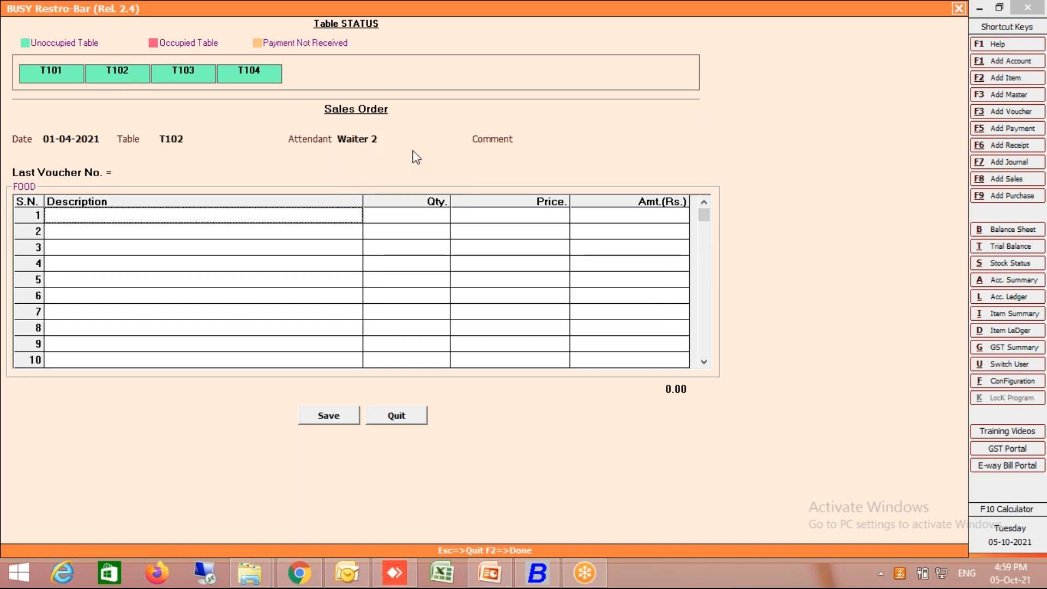
click(544, 140)
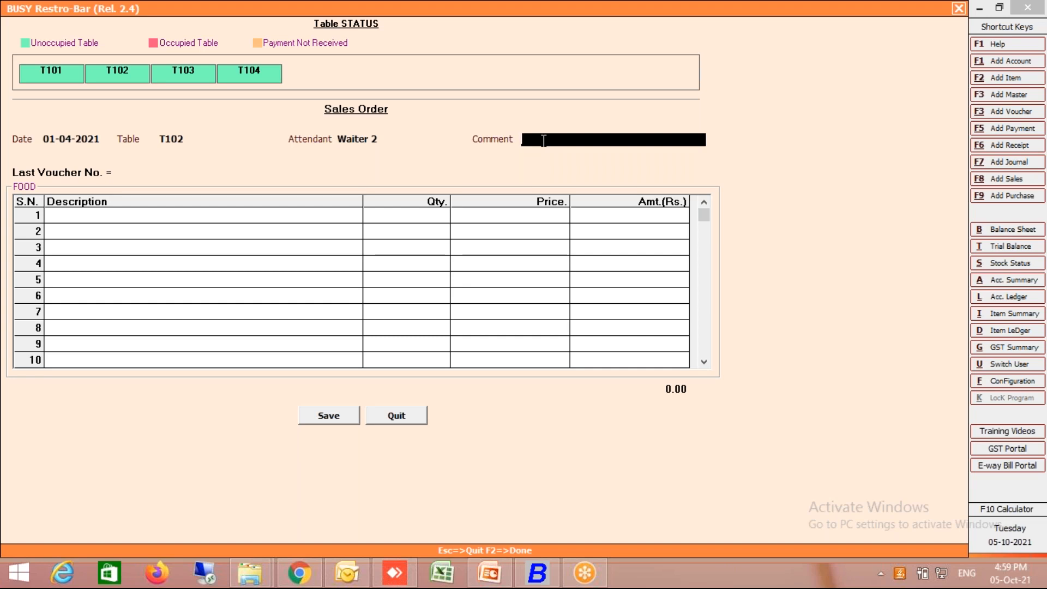
key(Return)
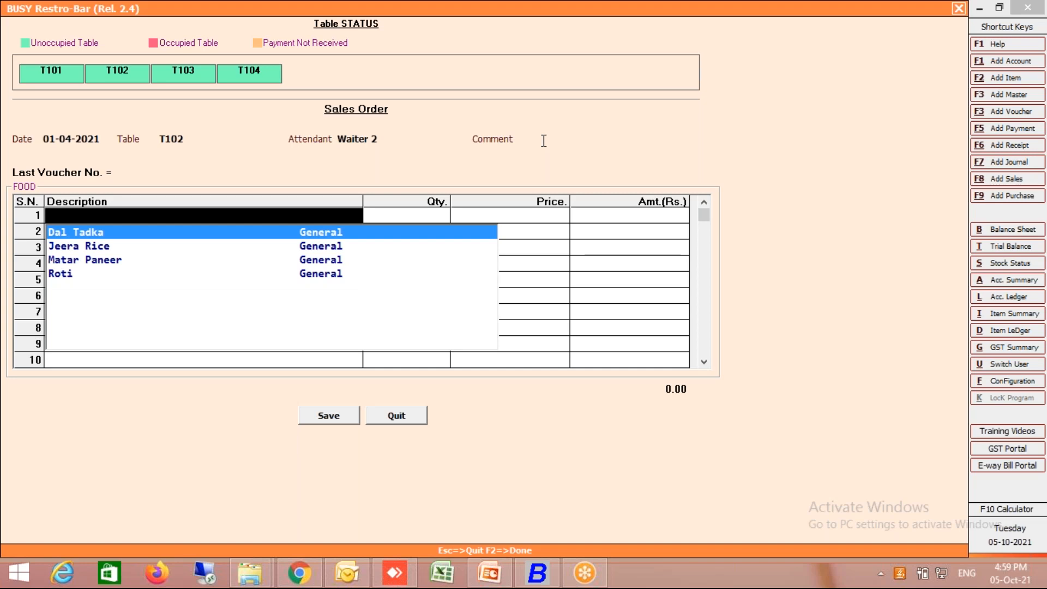
- Add Matar Paneer to the table T102 order with quantity 1 at its default price
key(Down)
key(Down)
key(Down)
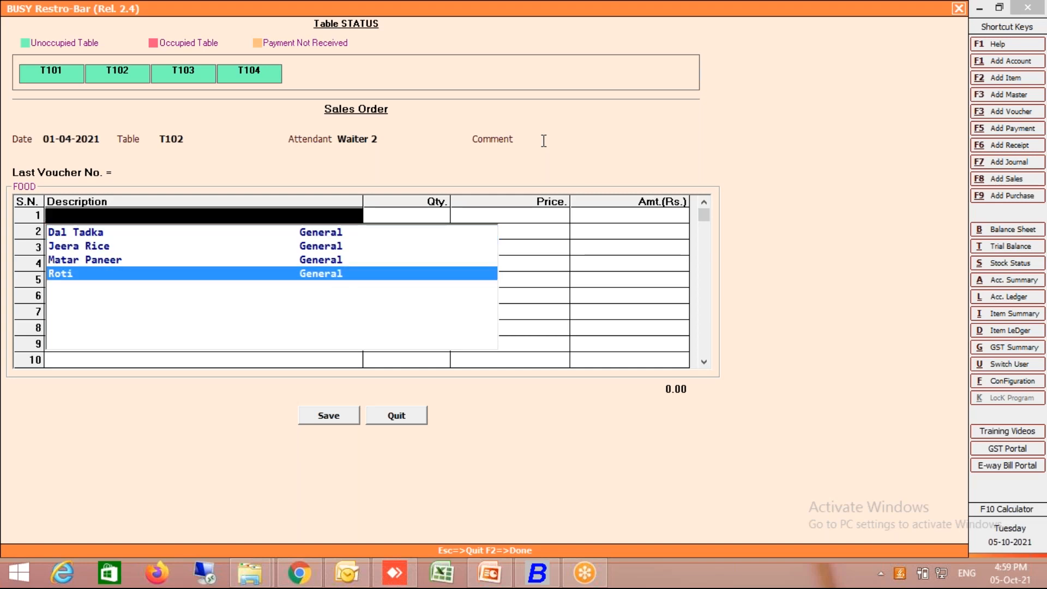
key(Up)
key(Up)
key(Up)
key(Down)
key(Down)
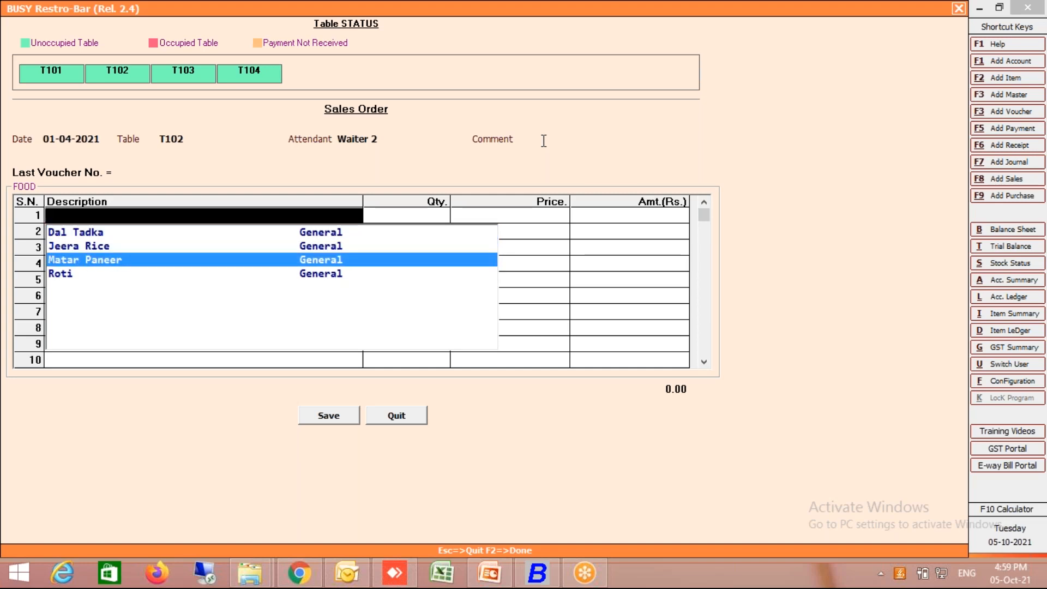
key(Return)
- Add Roti with quantity 6 as the second item and save the table T102 order
key(Return)
key(Return)
key(Return)
key(Return)
key(Return)
key(Down)
key(Return)
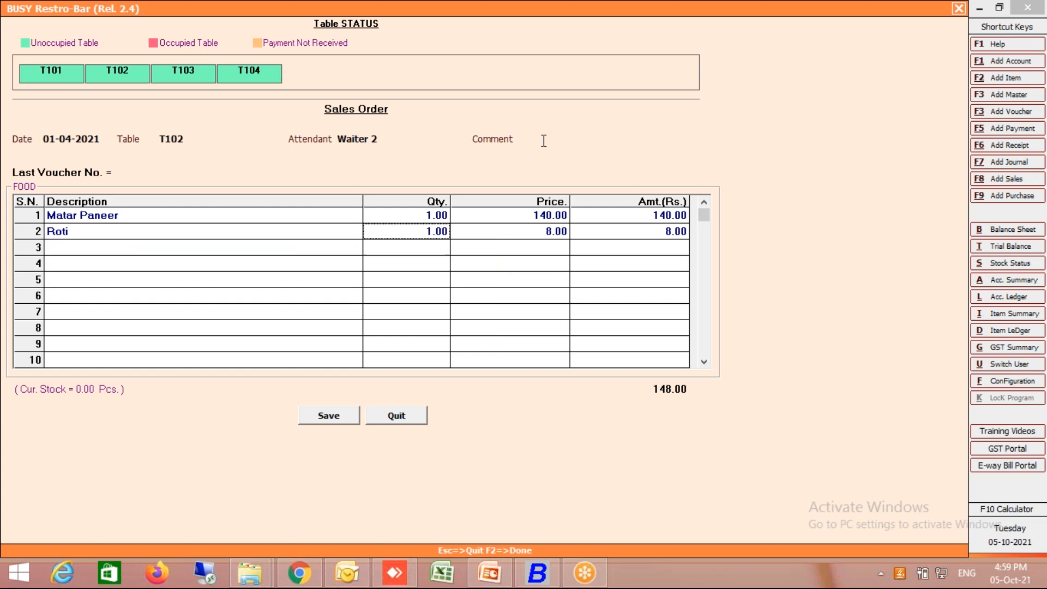
text(6)
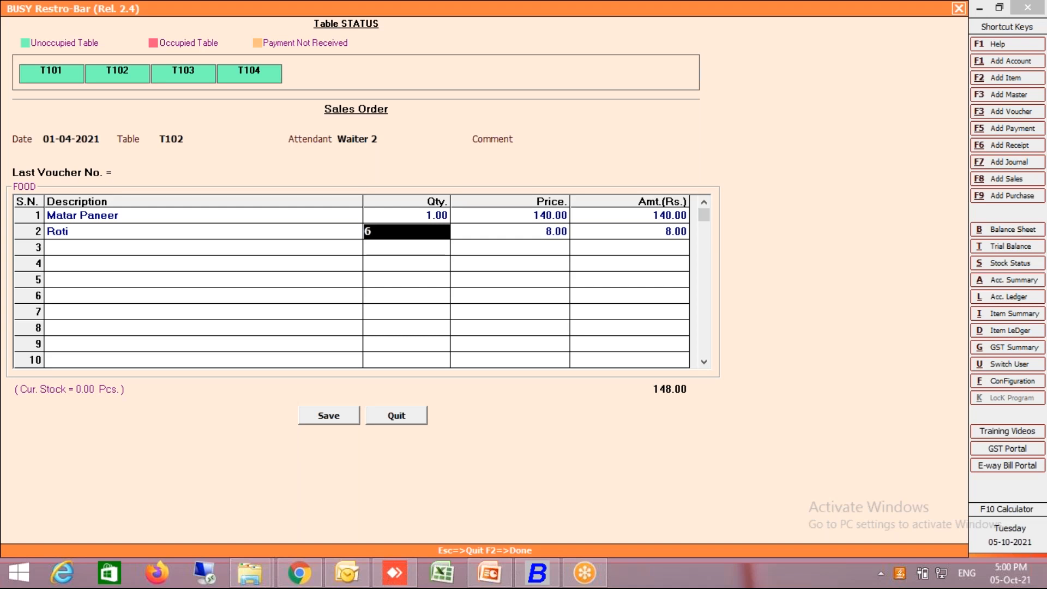
key(Return)
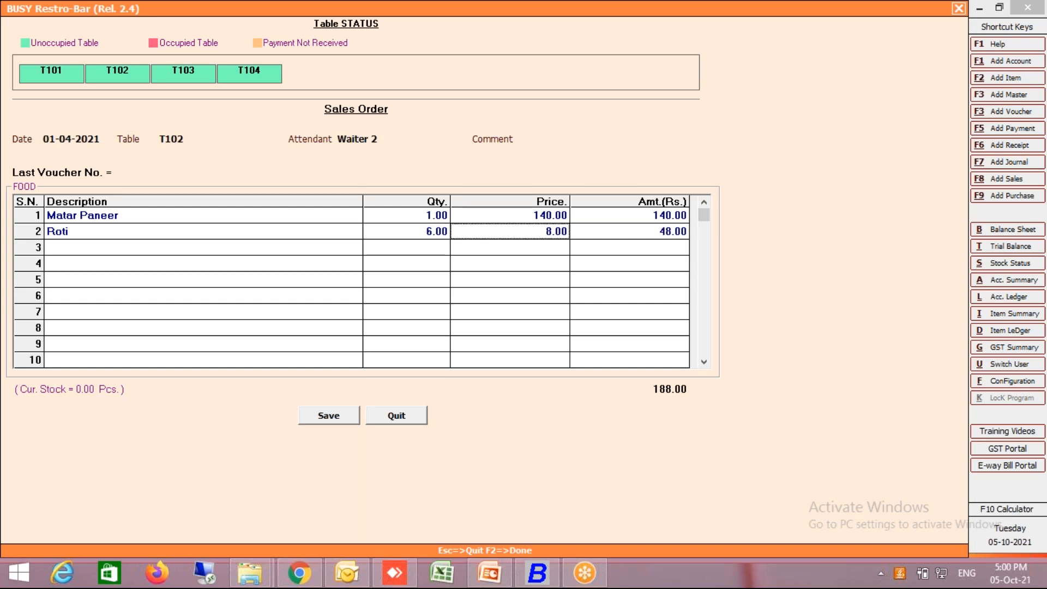
key(Return)
key(Return)
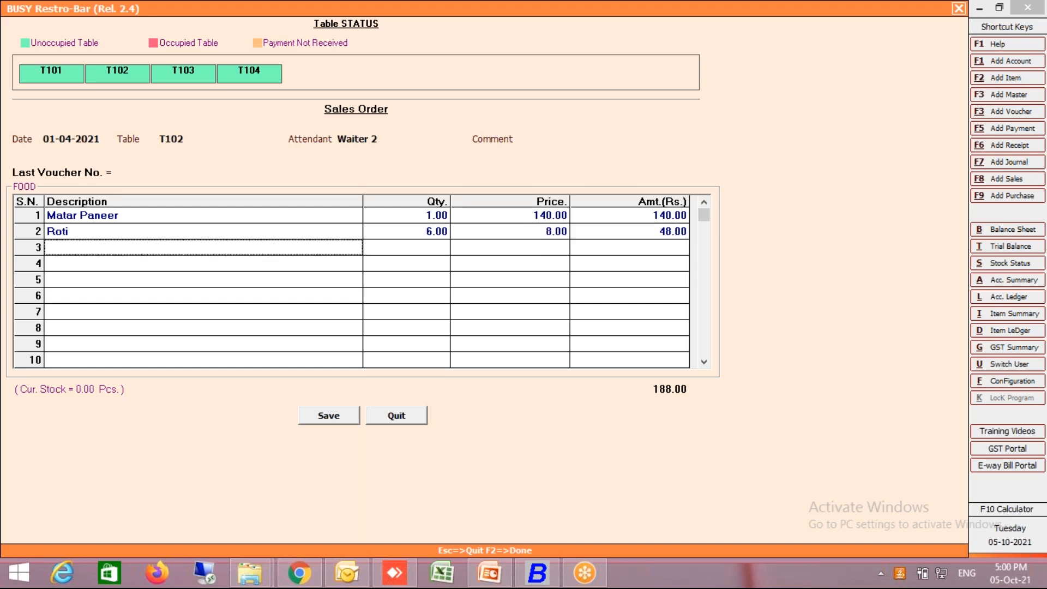
key(F2)
key(Return)
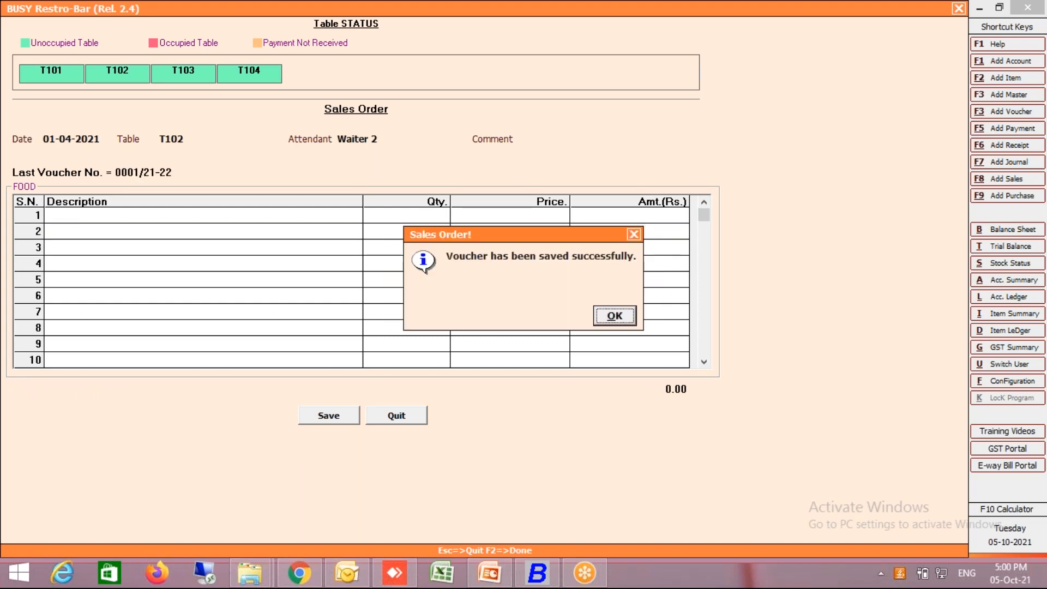
key(Return)
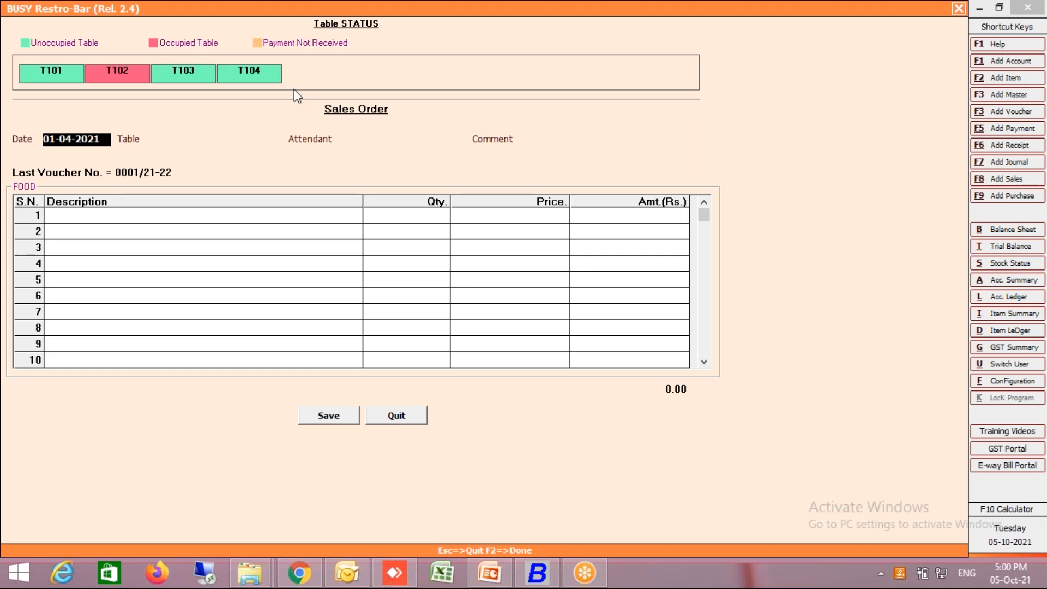
- Start a new sales order for table T104 with attendant Waiter 3 and no comment
click(260, 80)
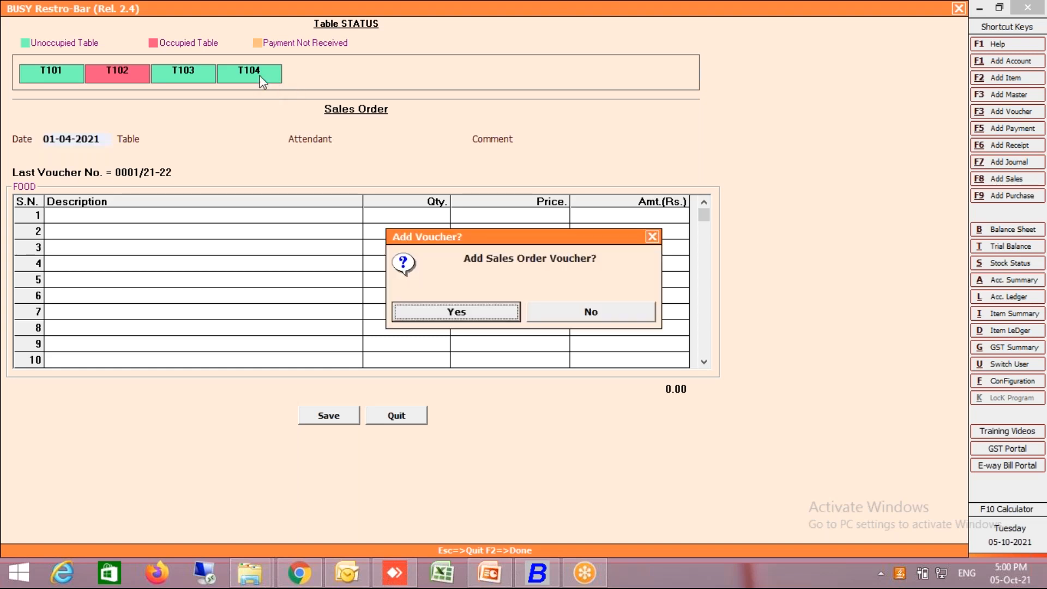
key(Return)
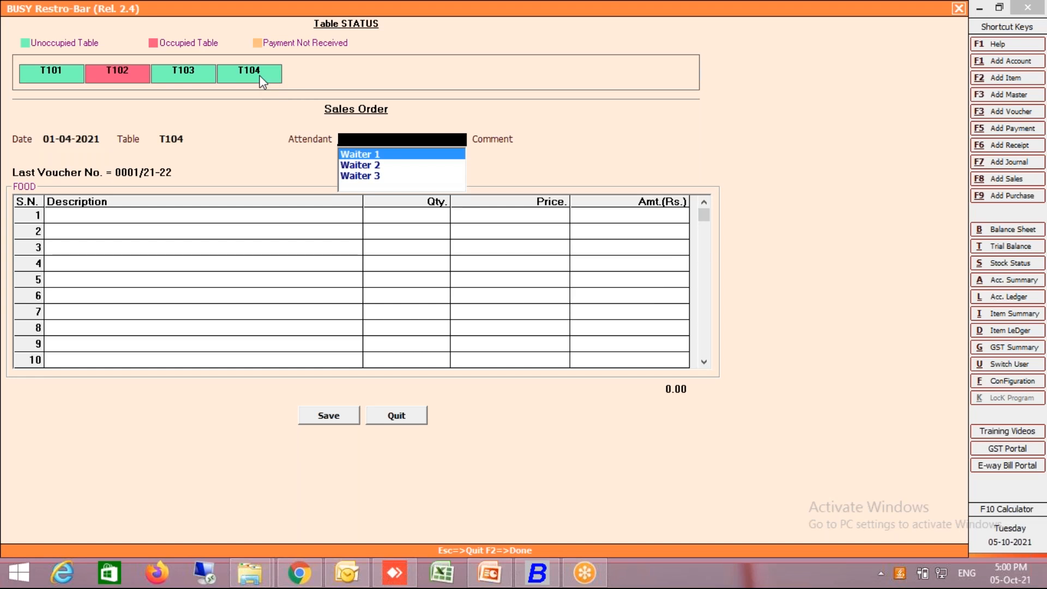
key(Down)
- Add Dal Tadka to the table T104 order, keeping quantity 1 and price 120
key(Down)
key(Return)
key(Return)
key(Down)
key(Down)
key(Down)
key(Up)
key(Up)
key(Up)
key(Return)
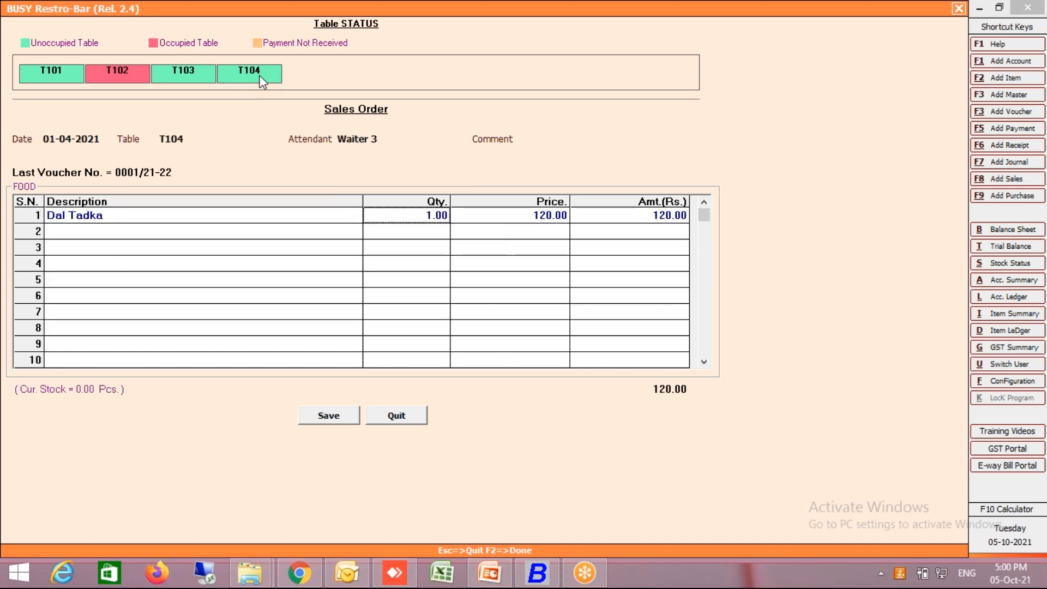
- Add Jeera Rice as the second item and save the table T104 order
key(Return)
key(Return)
key(Down)
key(Return)
key(F2)
key(Return)
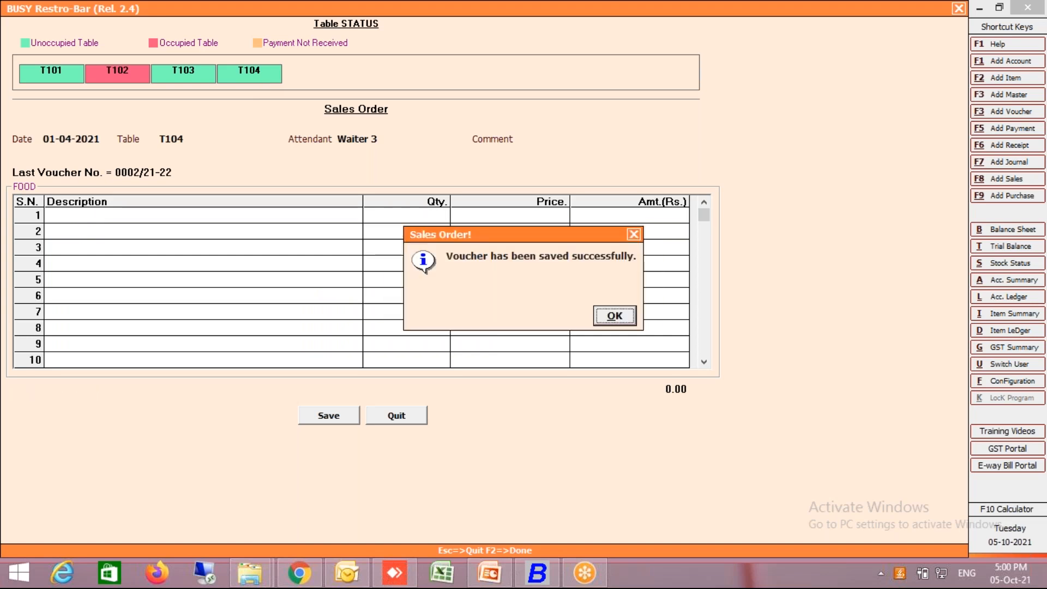
key(Return)
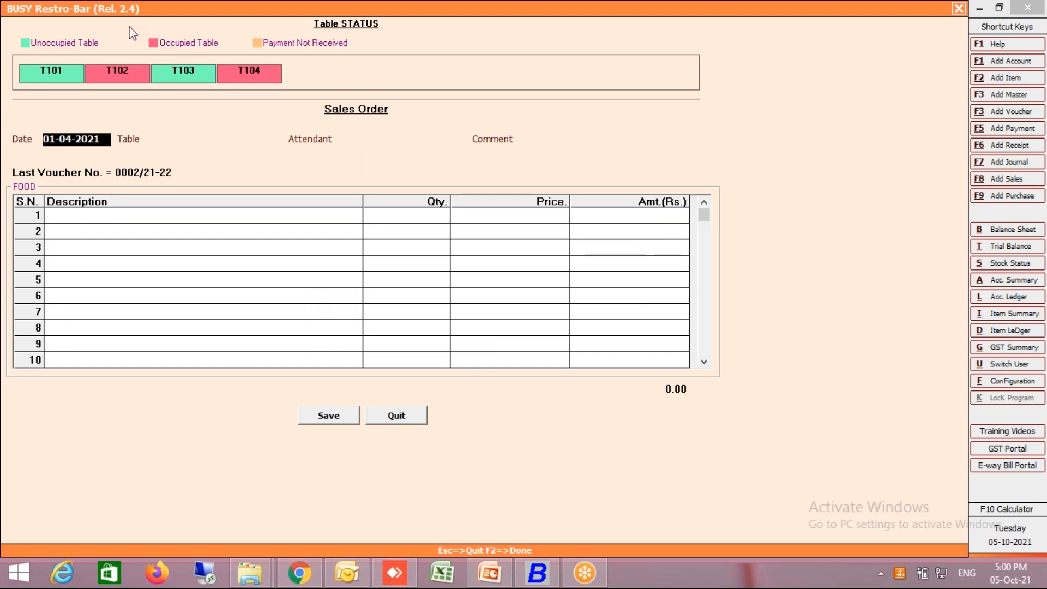
- Book an additional order for occupied table T102 with attendant Waiter 1 and no comment
click(122, 71)
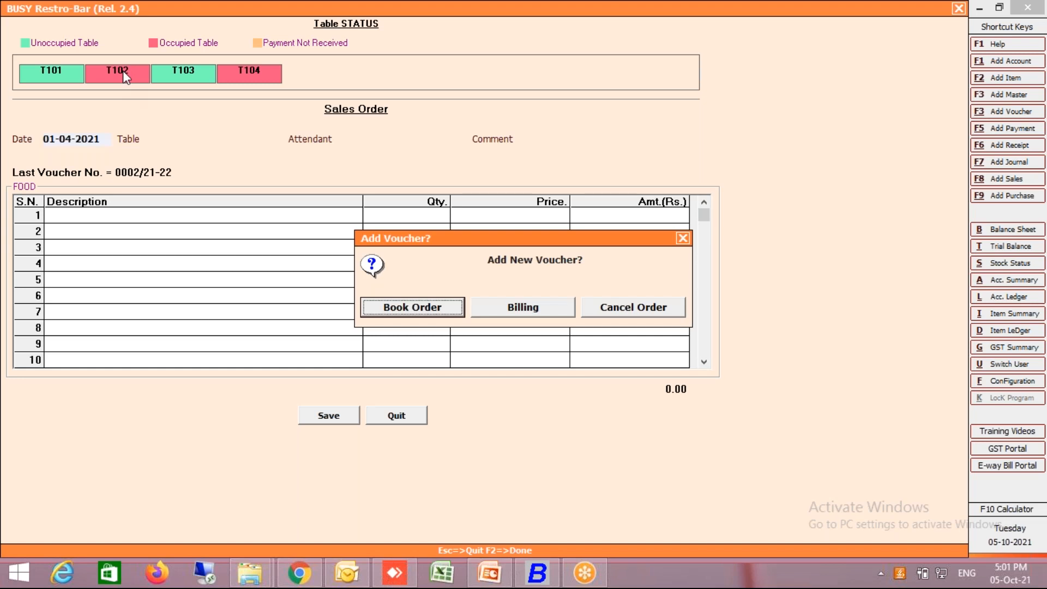
key(Return)
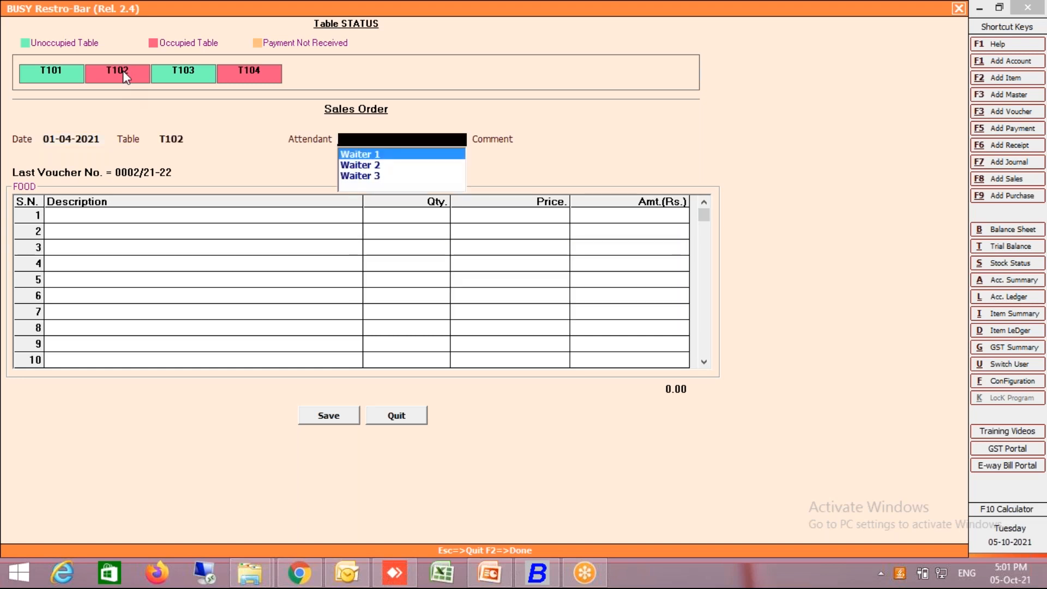
key(Return)
- Add Roti with quantity 4 to the additional table T102 order and save it
key(Return)
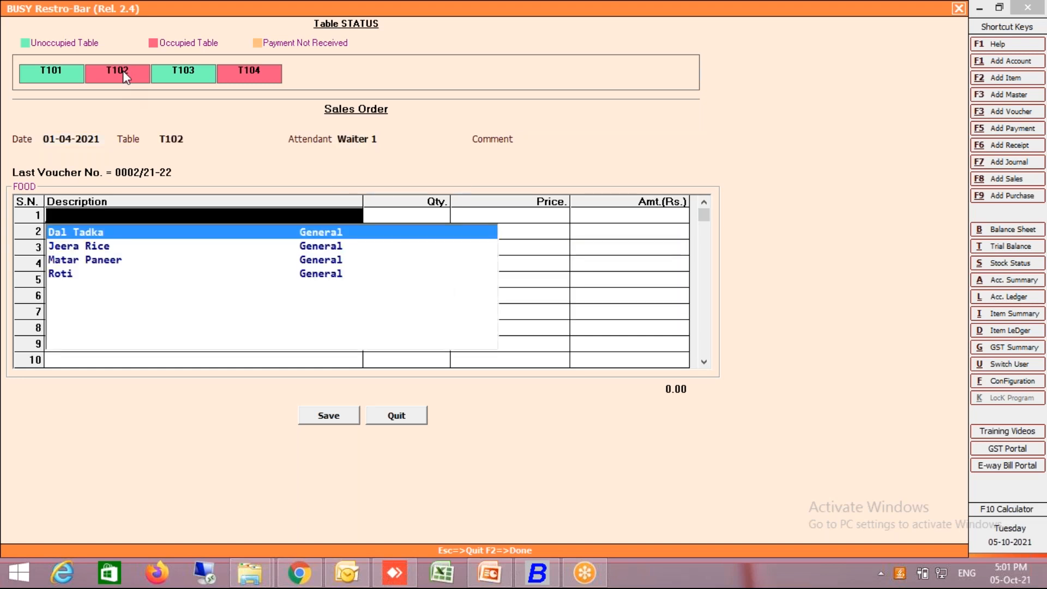
key(Down)
key(Down)
key(Down)
key(Return)
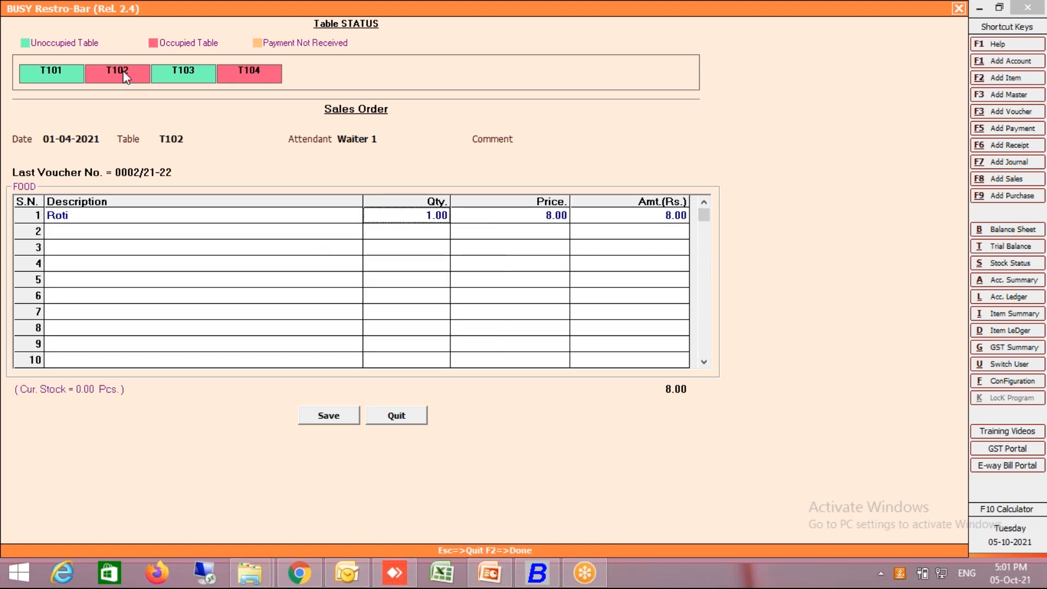
text(4)
key(Return)
key(Return)
key(F2)
key(Return)
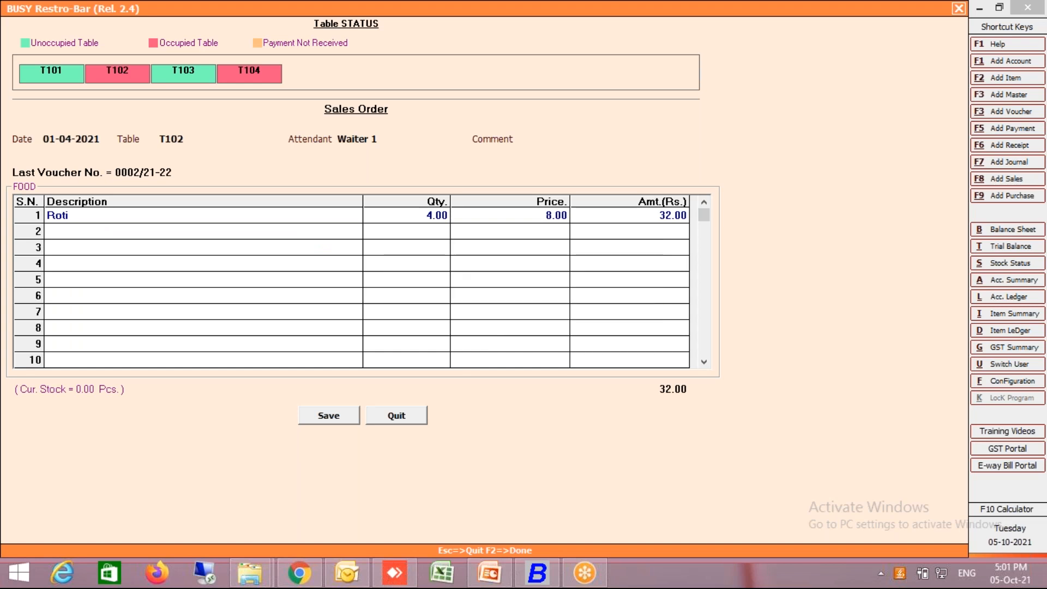
key(Return)
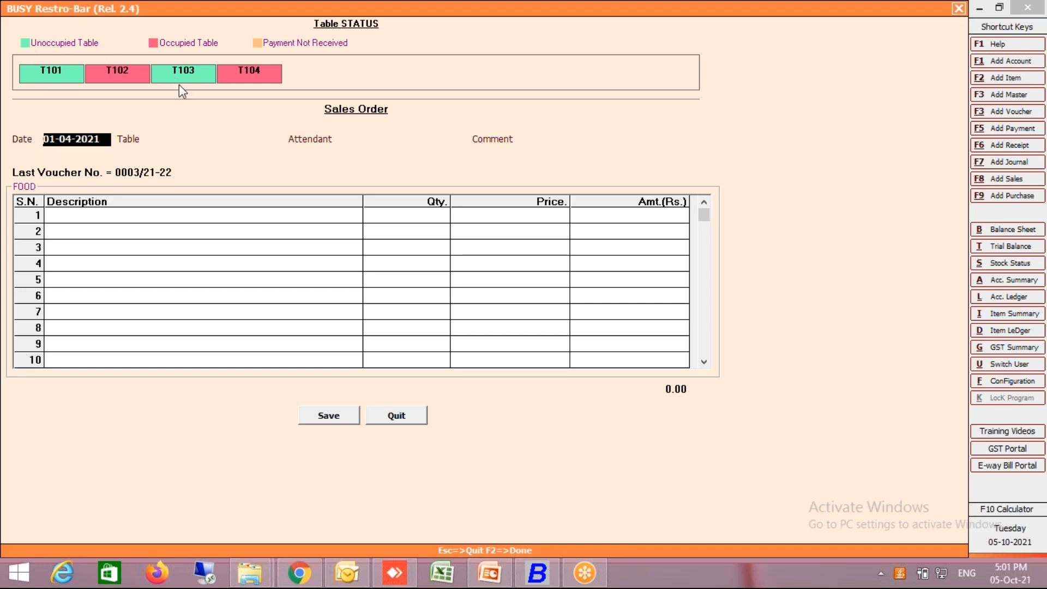
- Bill table T104 with the Clear Table option enabled and save the sales invoice to reach its settlement details
click(249, 81)
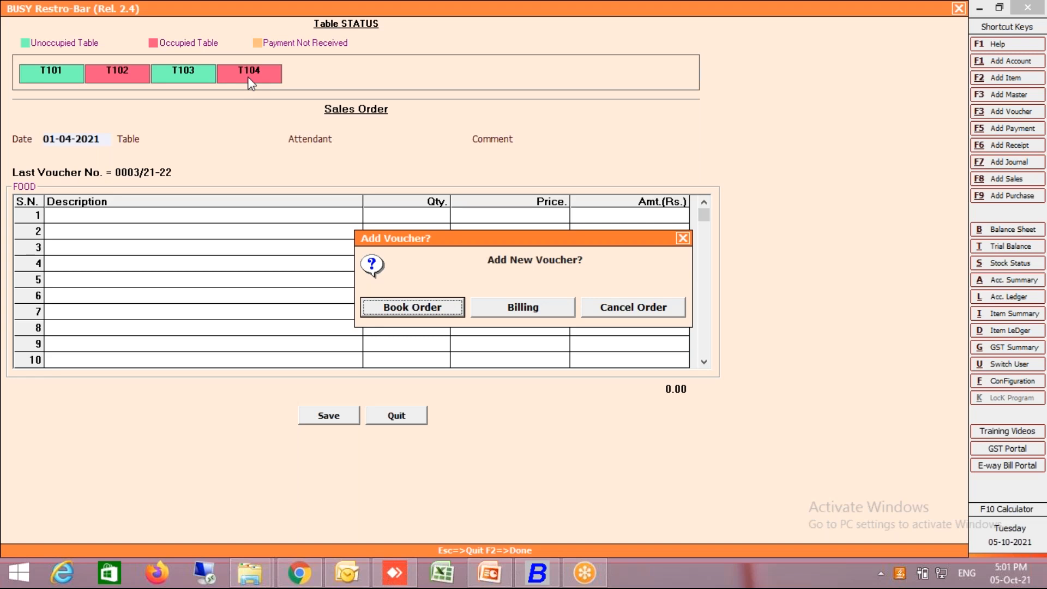
key(Right)
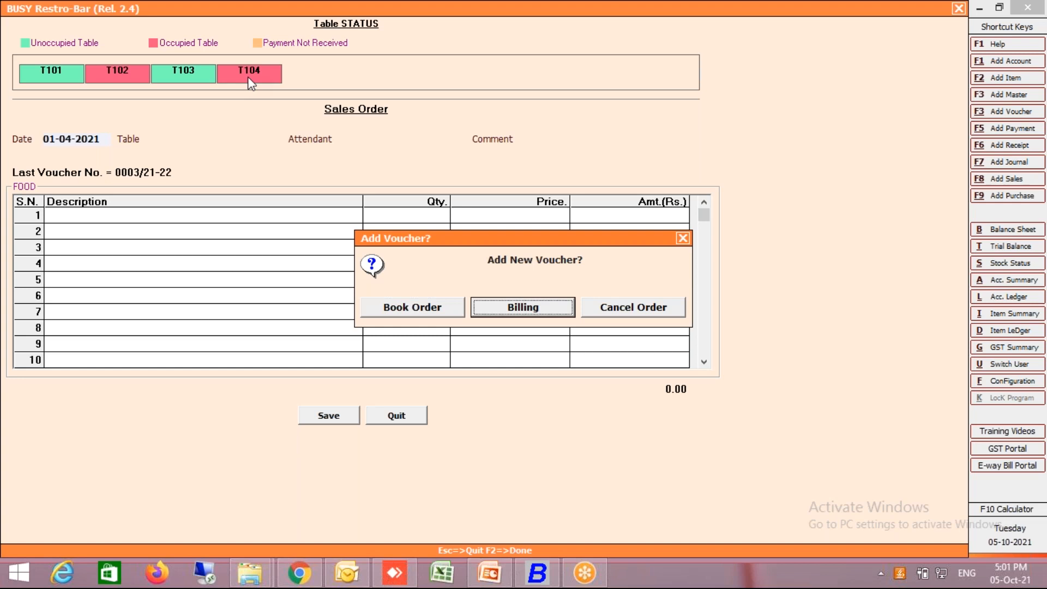
key(Return)
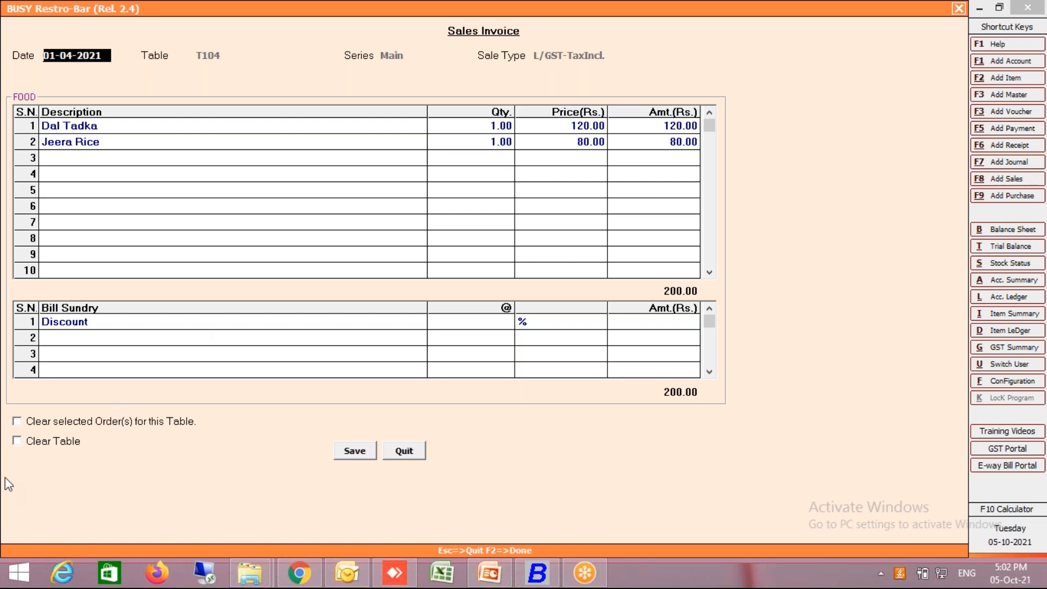
click(73, 440)
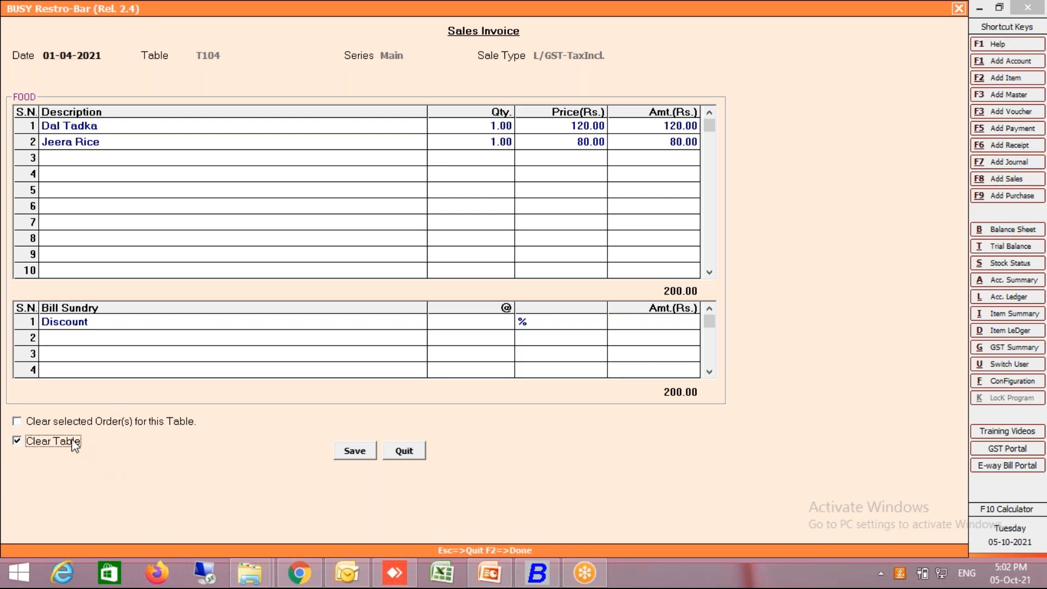
click(352, 455)
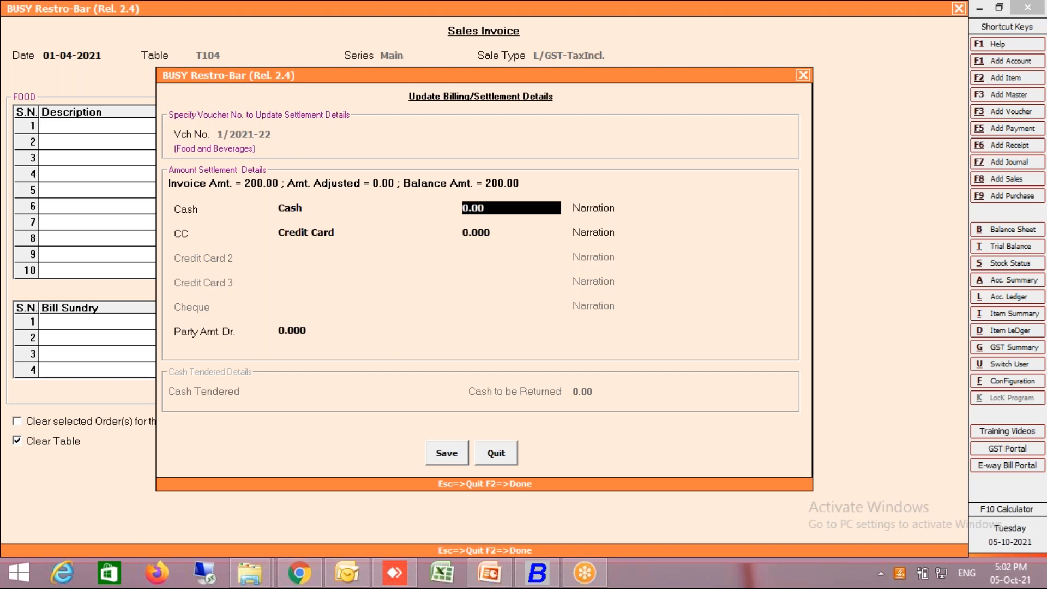
- Settle the table T104 invoice with 200 in cash, leaving the narration blank and the credit card amount at zero
key(Return)
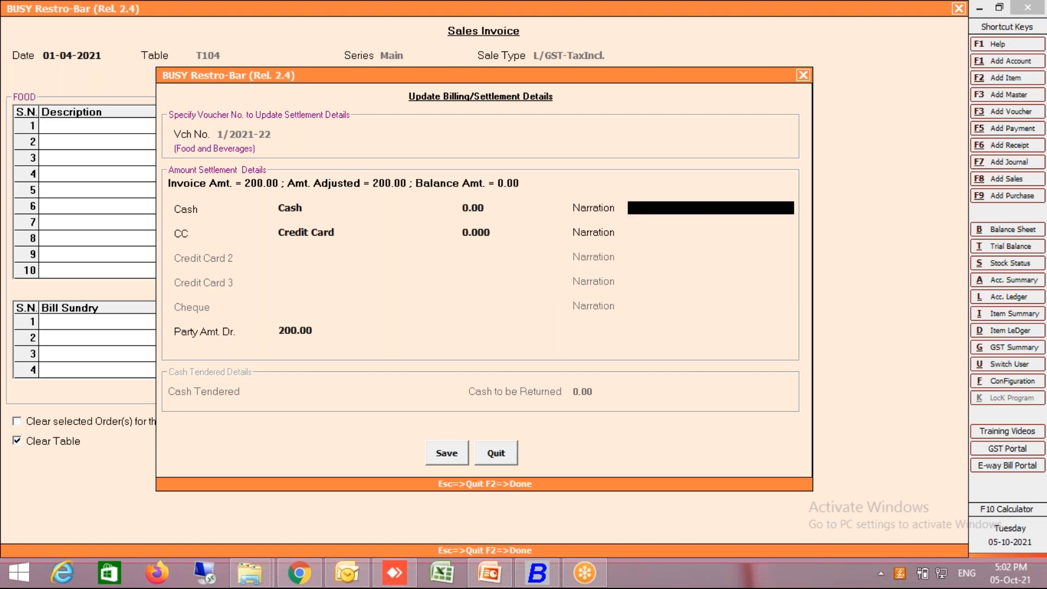
key(shift+Tab)
text(200)
key(Return)
key(Return)
key(Return)
key(Return)
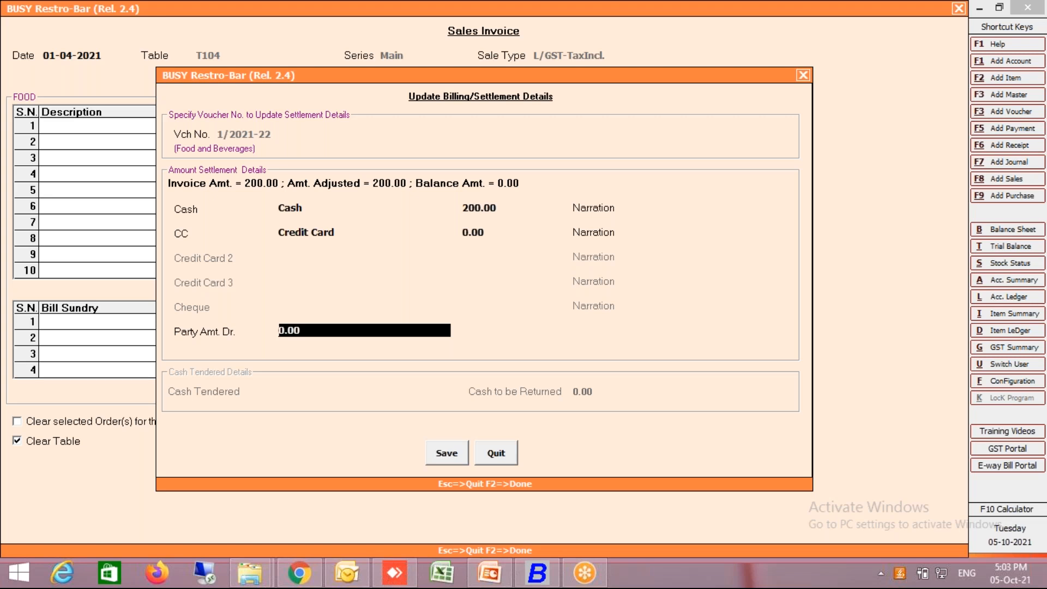
- Save the settlement details and leave order booking, declining to quit the Restro-Bar add-on
click(446, 453)
click(472, 310)
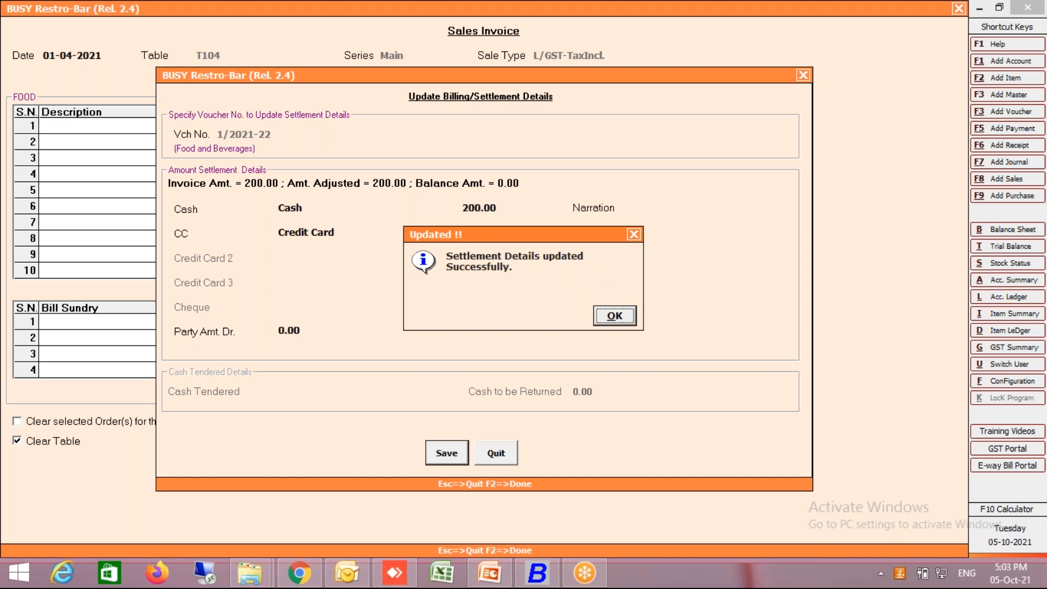
click(616, 317)
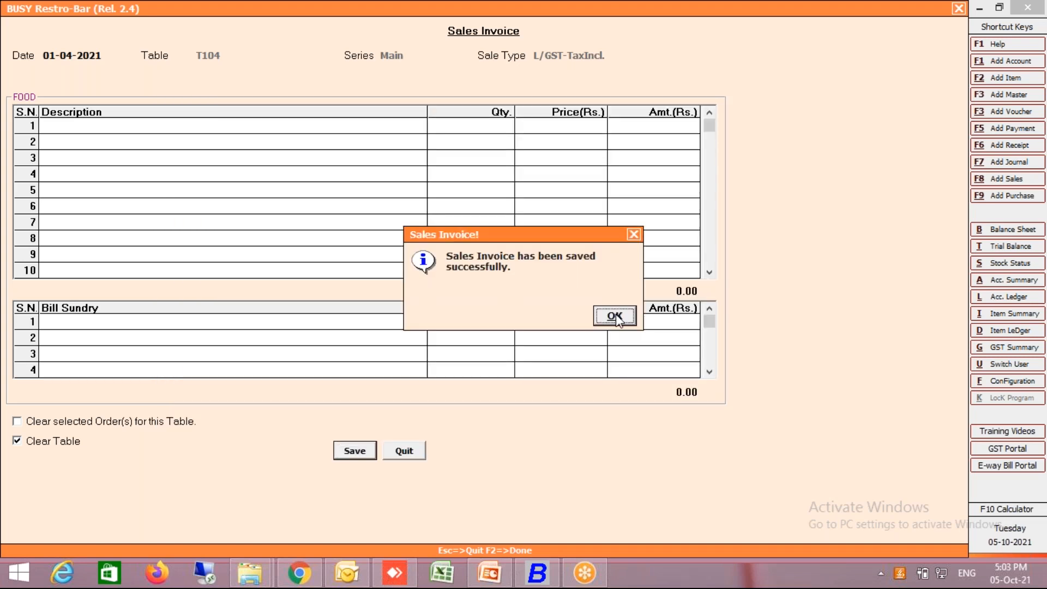
click(615, 317)
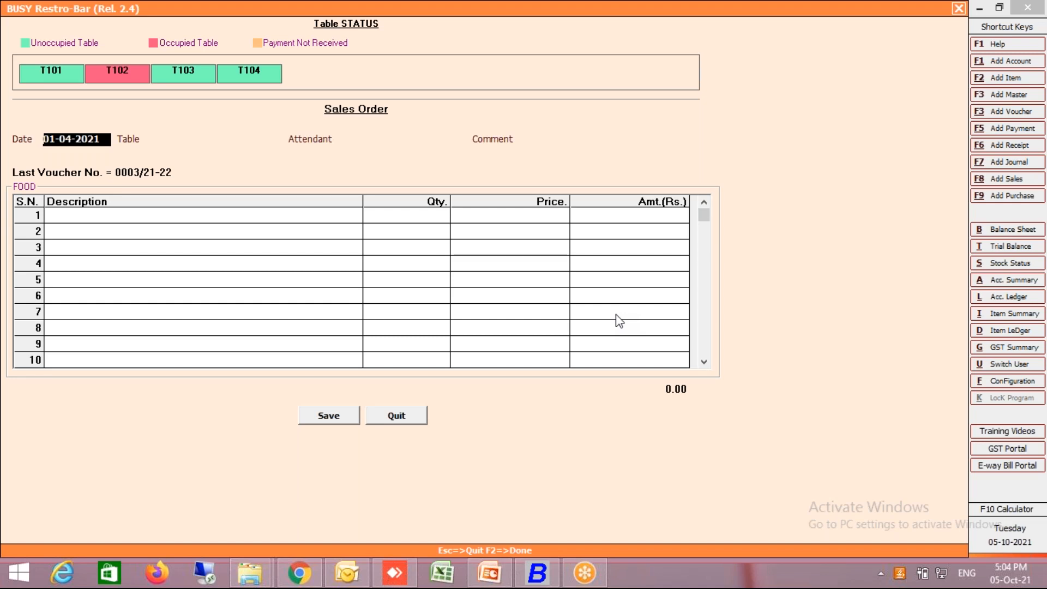
key(Escape)
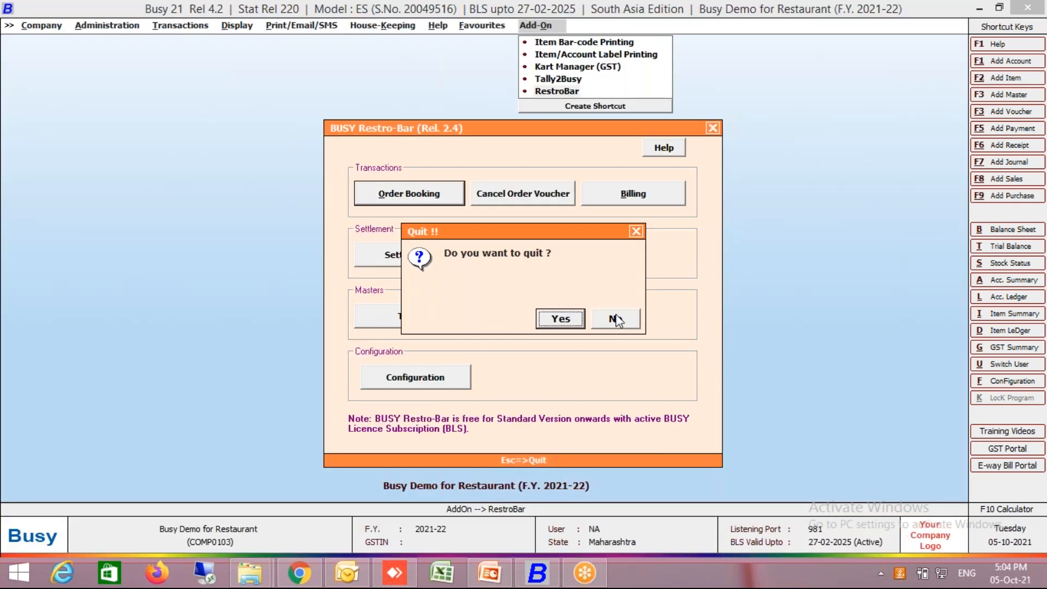
click(615, 317)
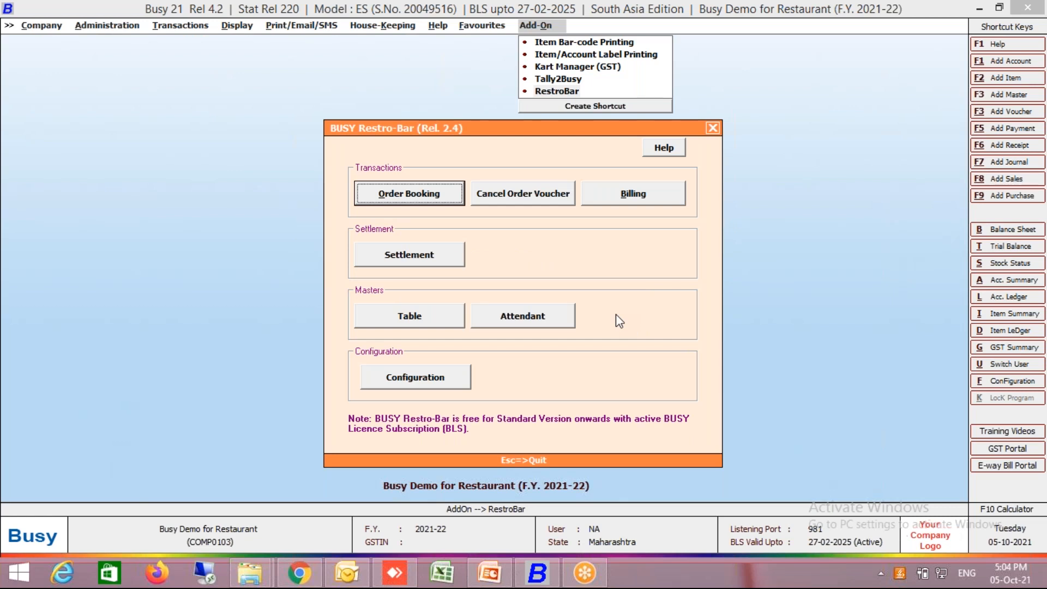
- Bill table T102 with the Clear Table option enabled and save the sales invoice to reach its settlement details
key(Return)
click(125, 74)
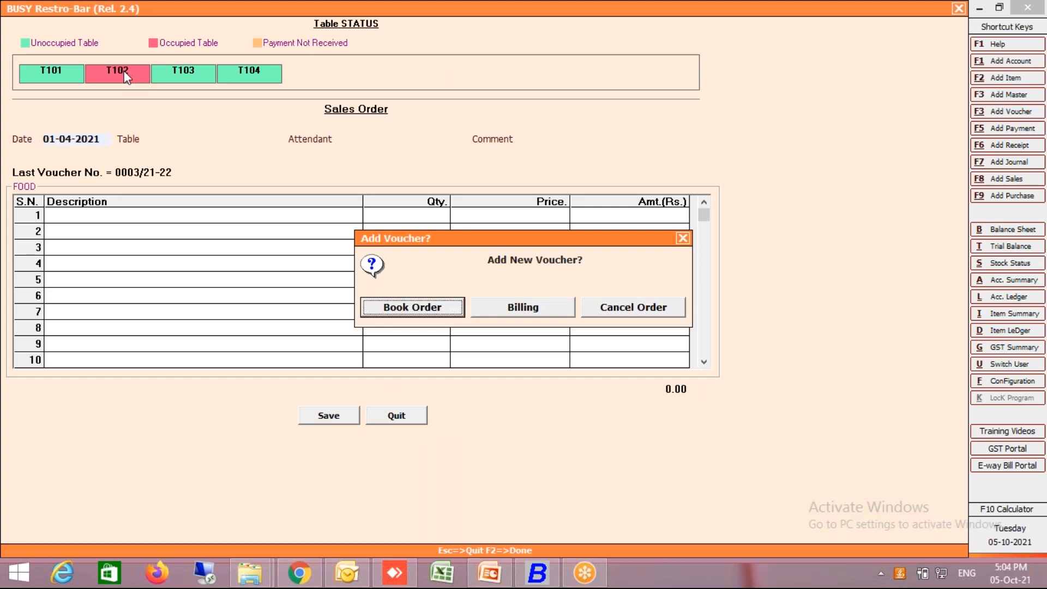
key(Right)
key(Return)
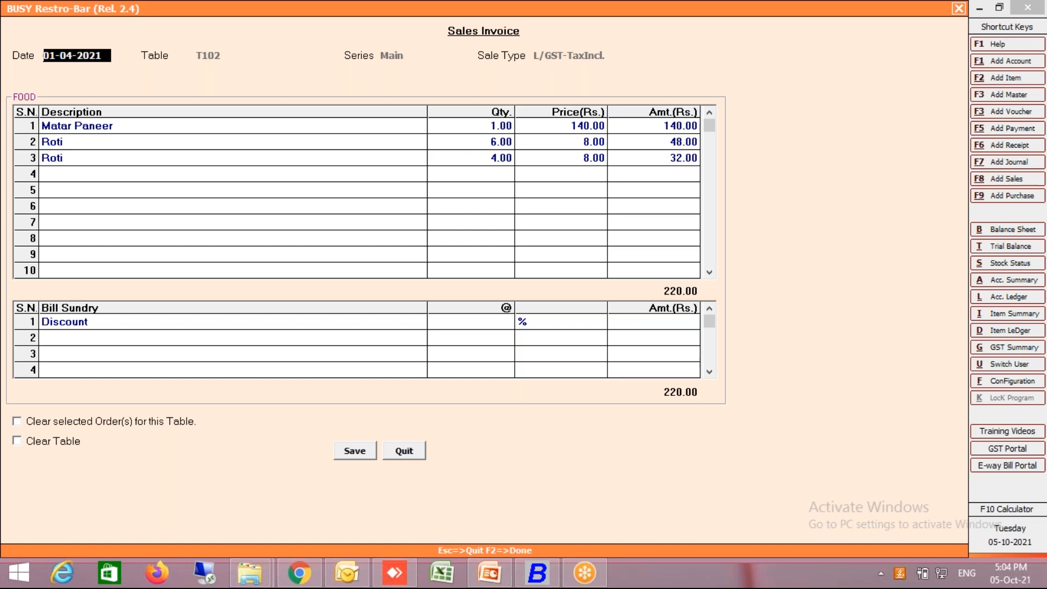
key(Return)
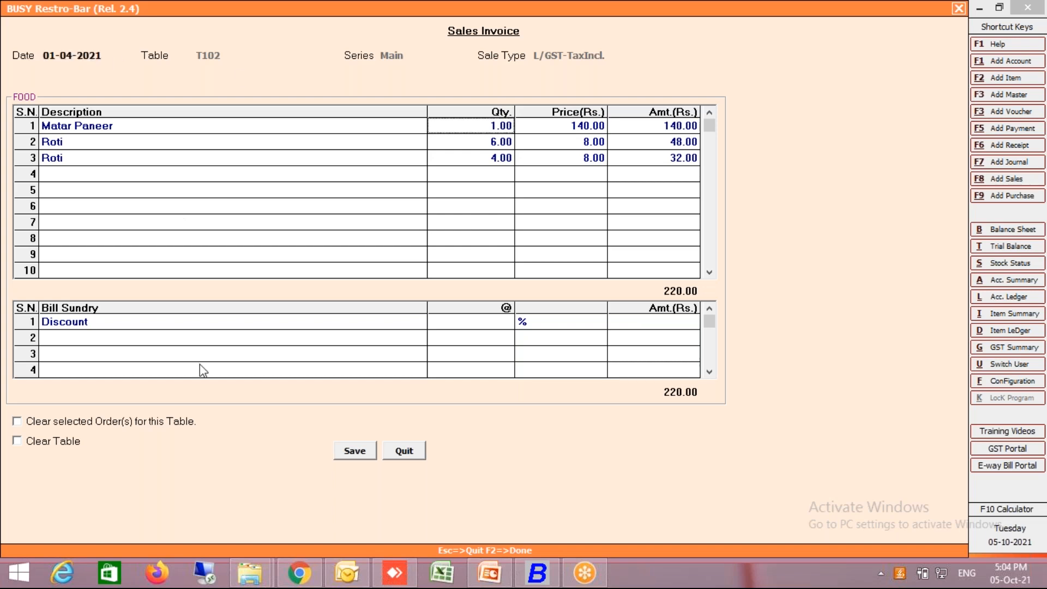
click(42, 445)
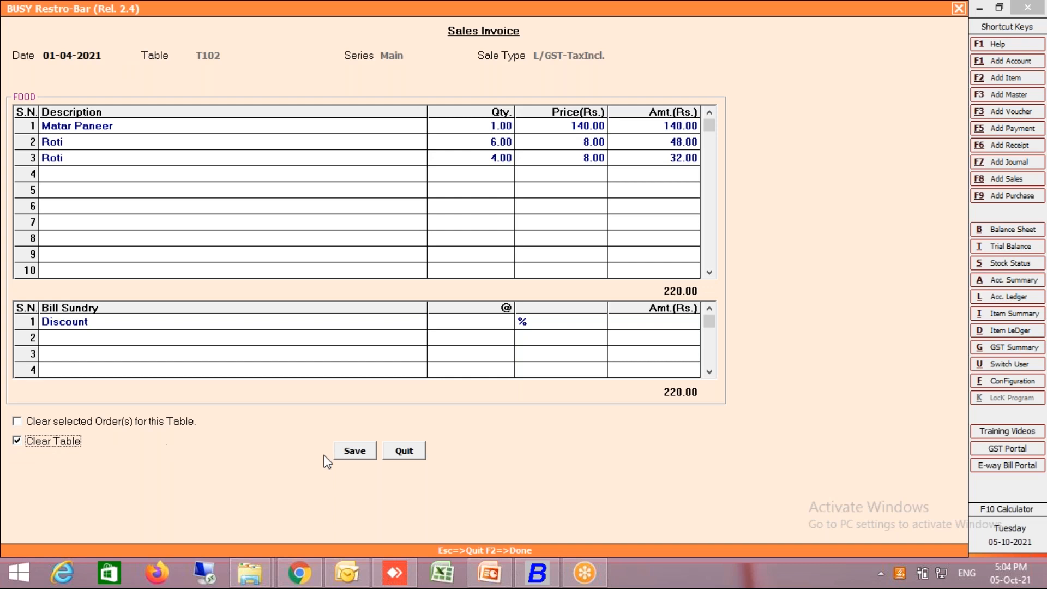
click(355, 451)
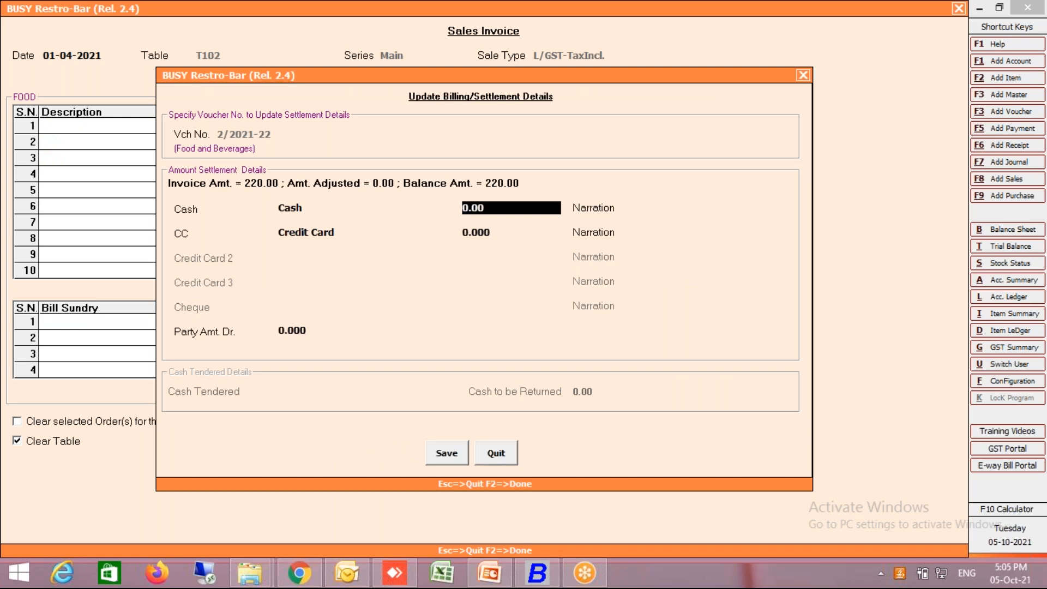
- Save the T102 settlement with zero cash and credit card amounts and blank narrations, leaving the full amount to the party
key(Return)
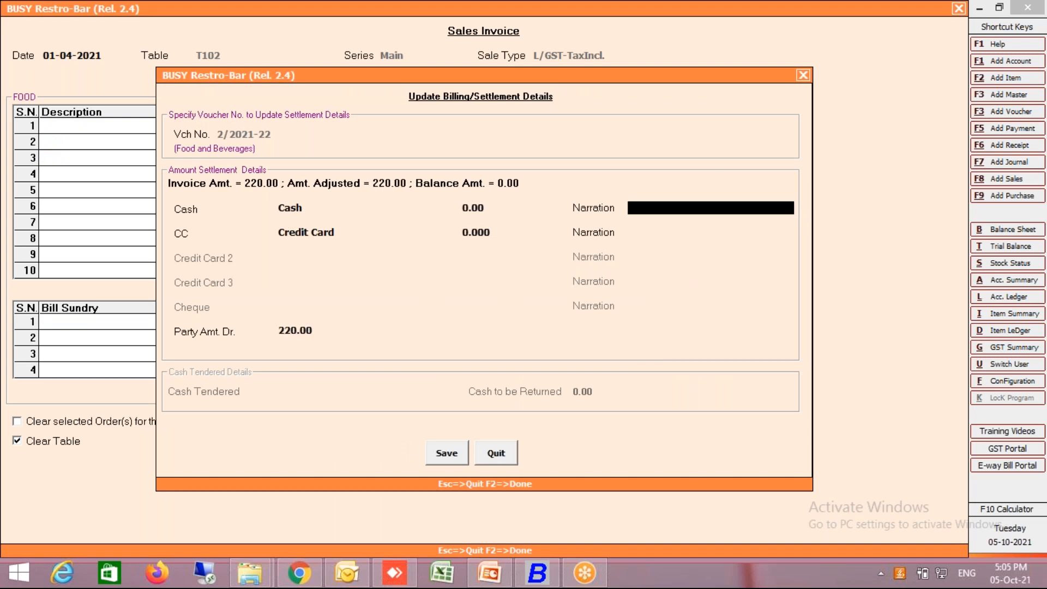
key(Return)
key(Return)
key(Return)
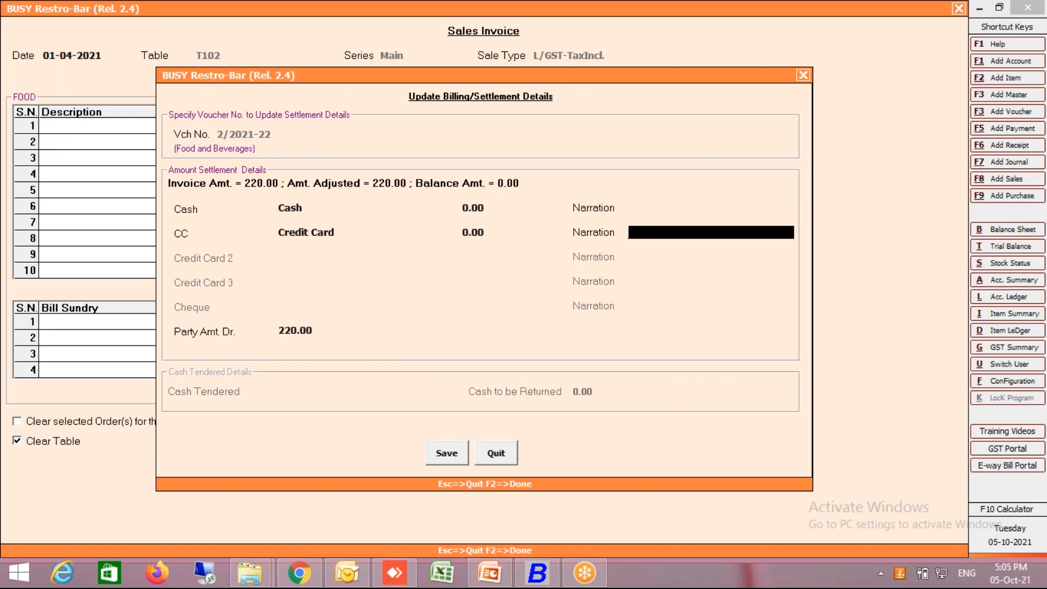
key(Return)
key(Return)
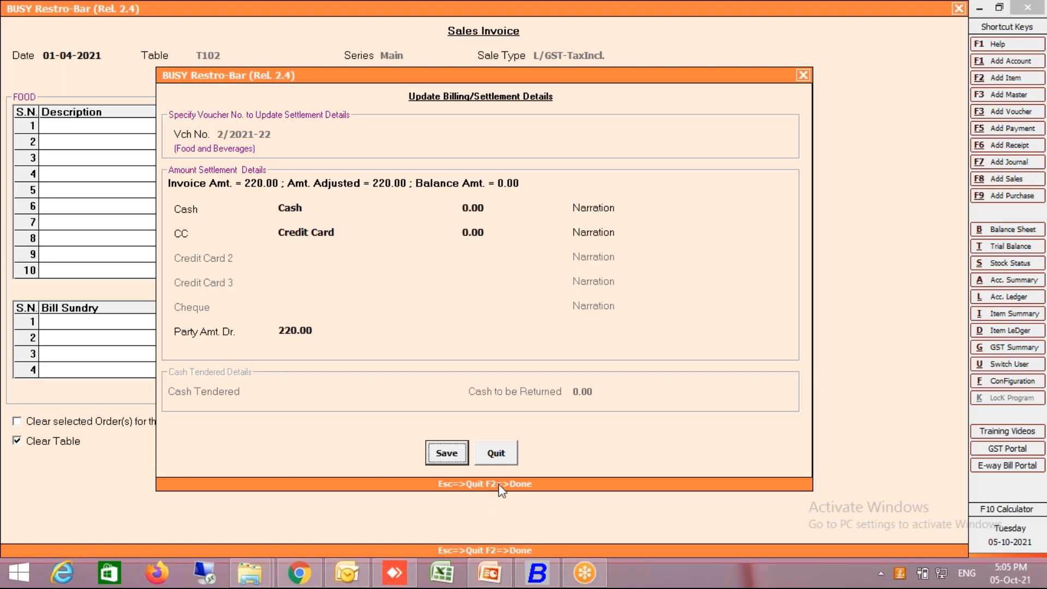
key(Return)
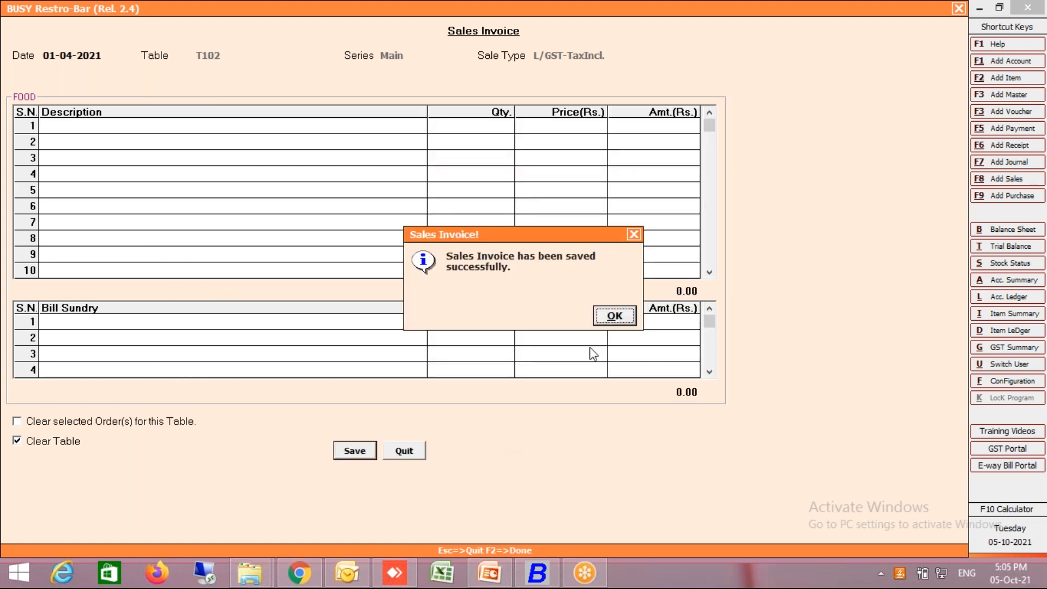
click(615, 317)
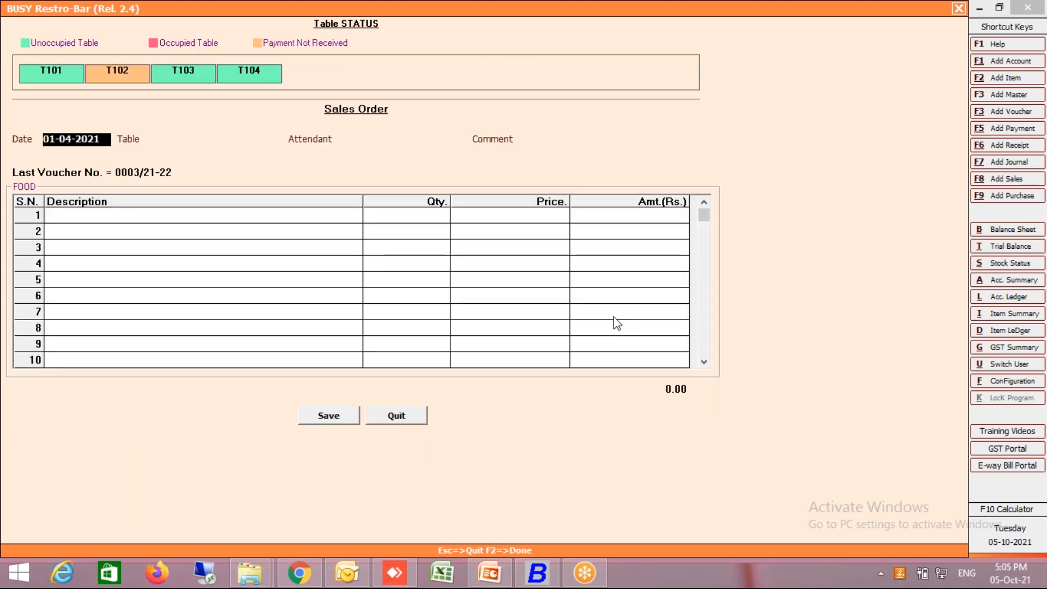
- Select table T102 in the table status, decline adding a settlement voucher, and leave order booking
drag(614, 318, 616, 278)
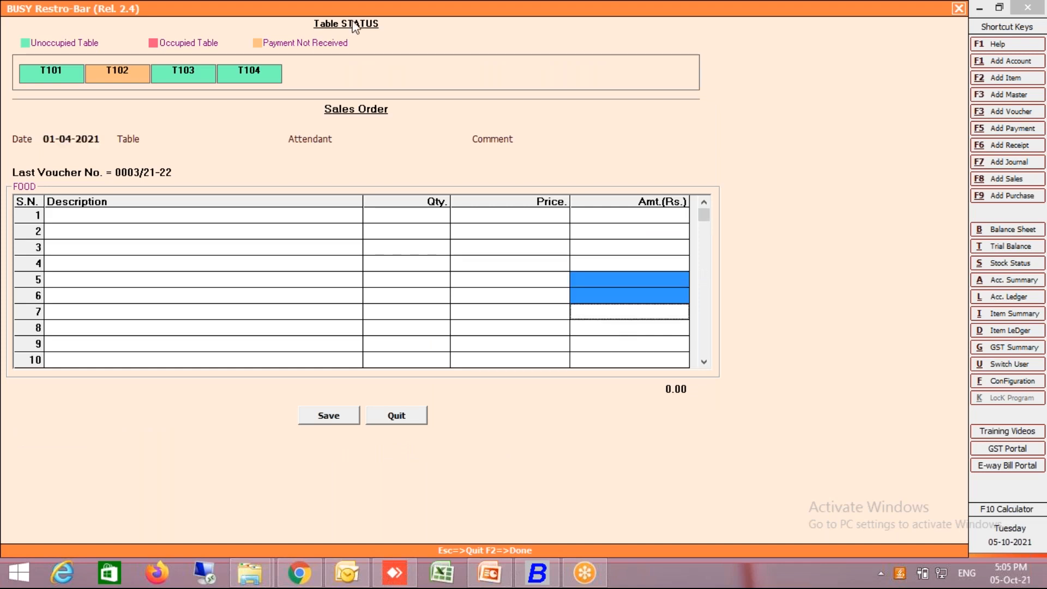
click(121, 72)
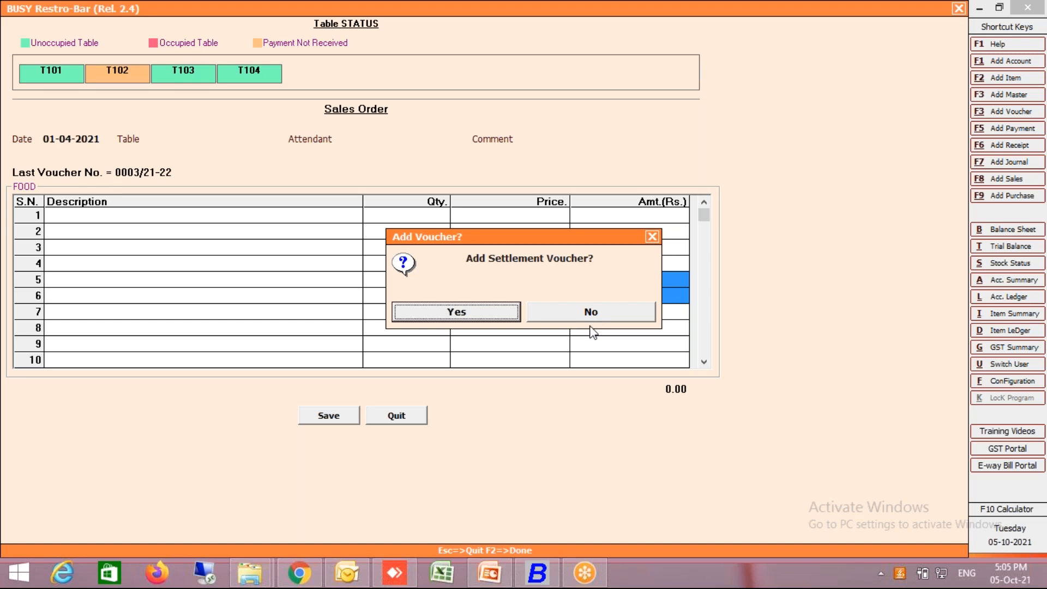
click(602, 307)
key(Escape)
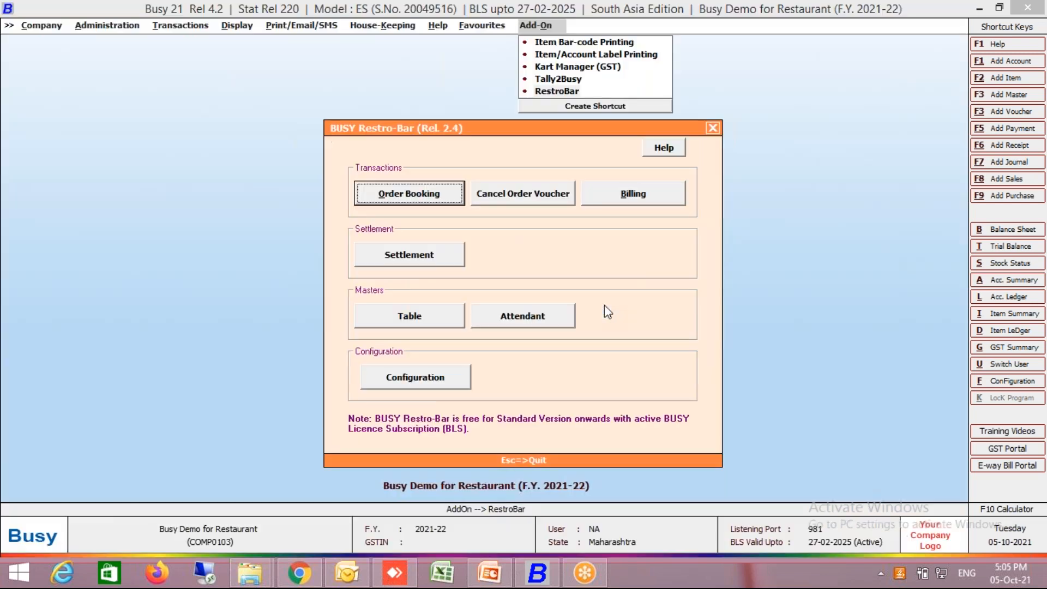
- Reopen order booking, view the settlement voucher for table T102, and quit back to the Restro-Bar menu without entering amounts
key(Return)
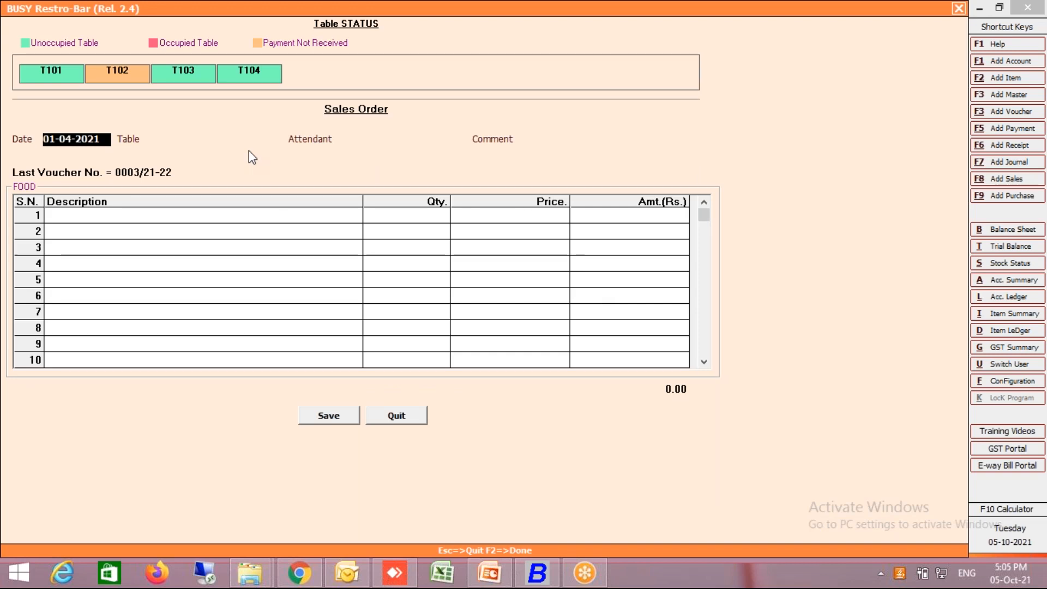
click(116, 71)
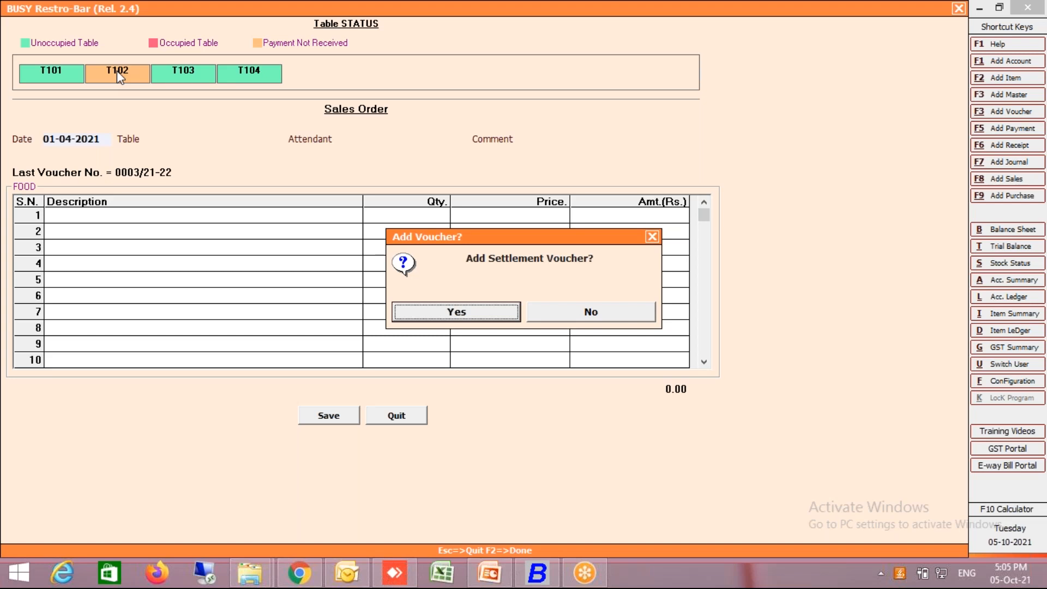
key(Return)
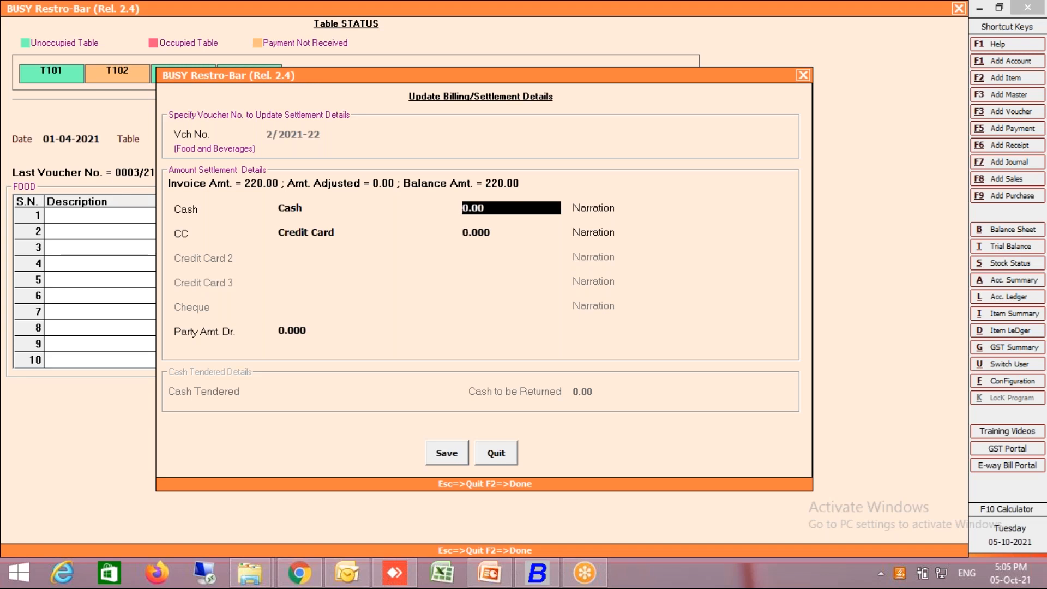
key(Escape)
key(Return)
key(Escape)
key(Tab)
key(Return)
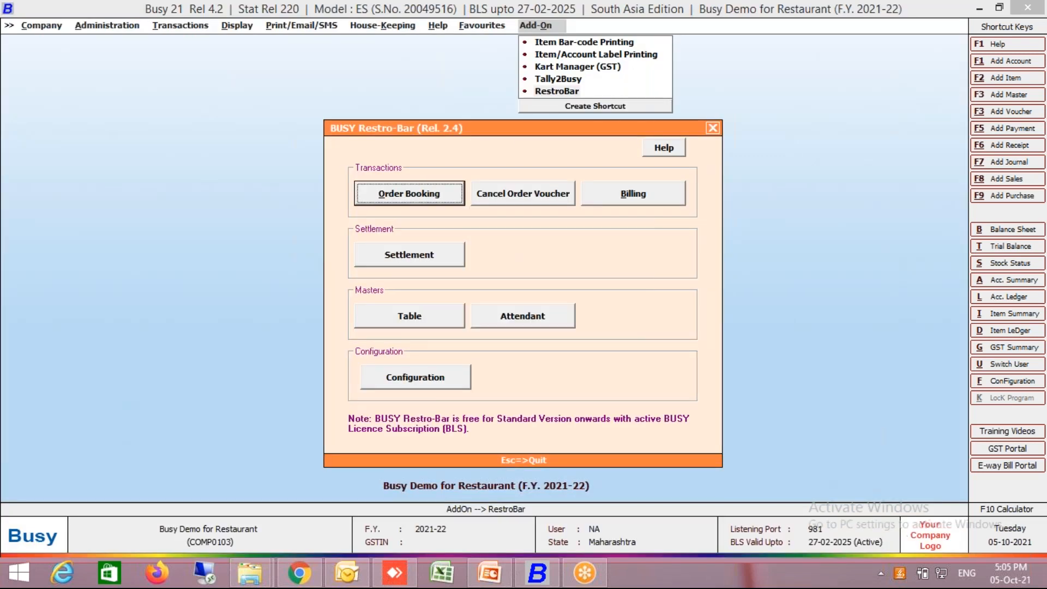
- Review the Specify Settlement in Billing option in the Restro-Bar configuration and close it without changes
click(385, 372)
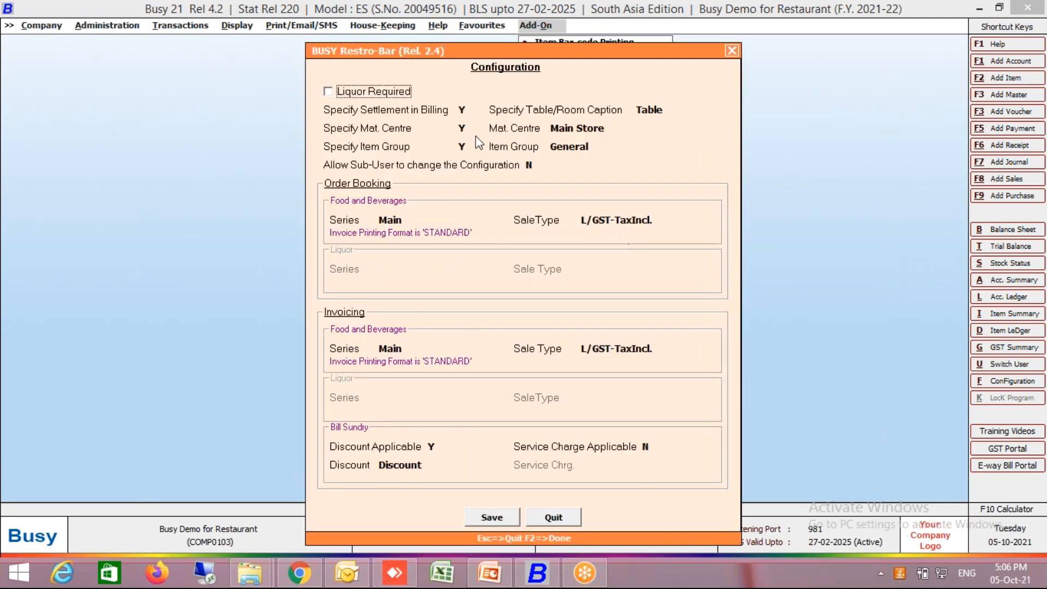
key(Return)
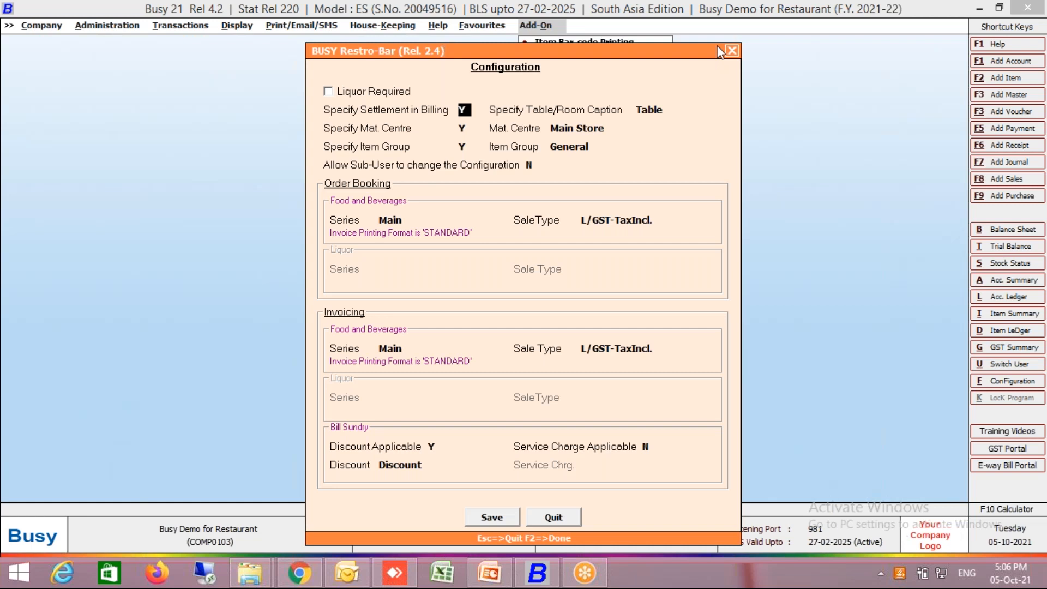
key(Escape)
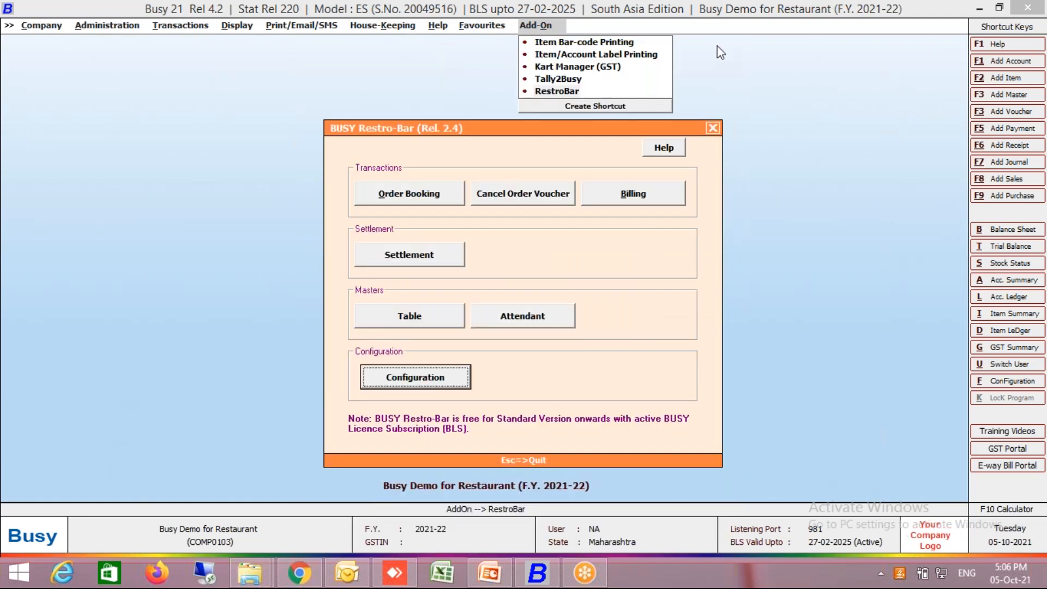
- View the standalone settlement form and the billing form, closing each without entering anything
click(428, 256)
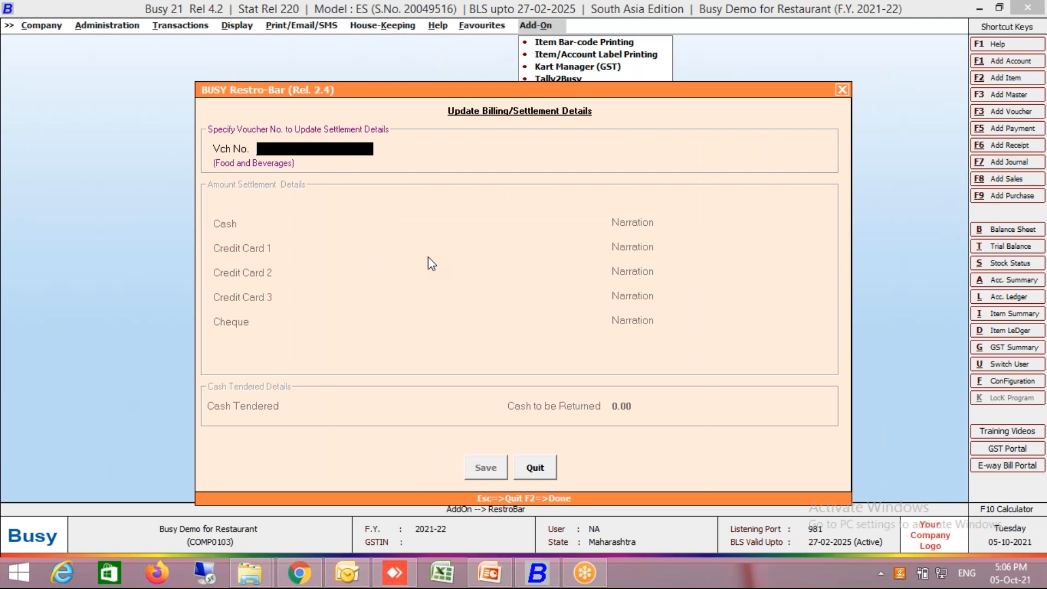
key(Escape)
key(Return)
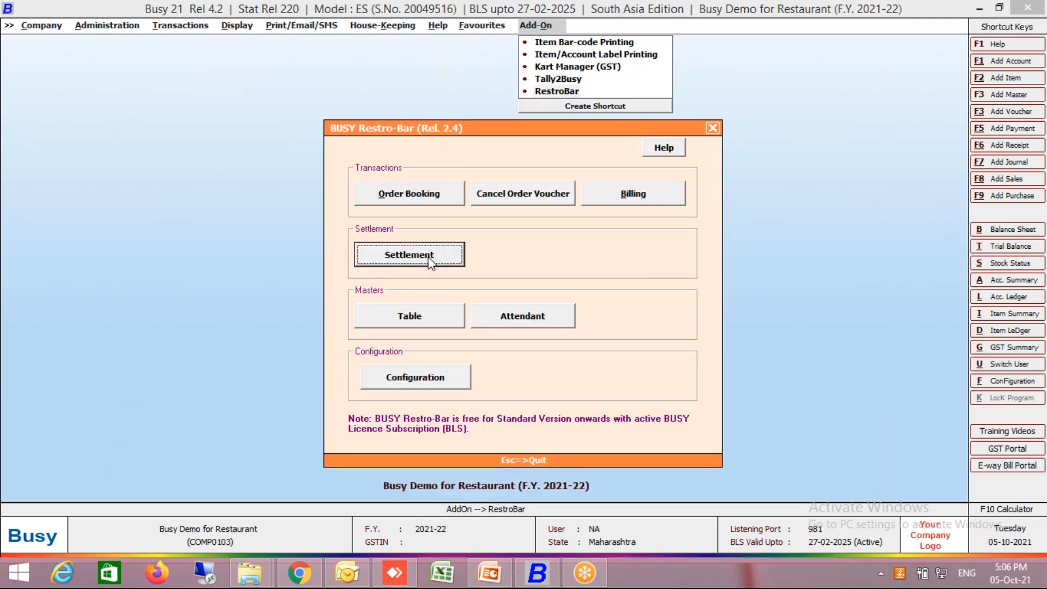
click(632, 203)
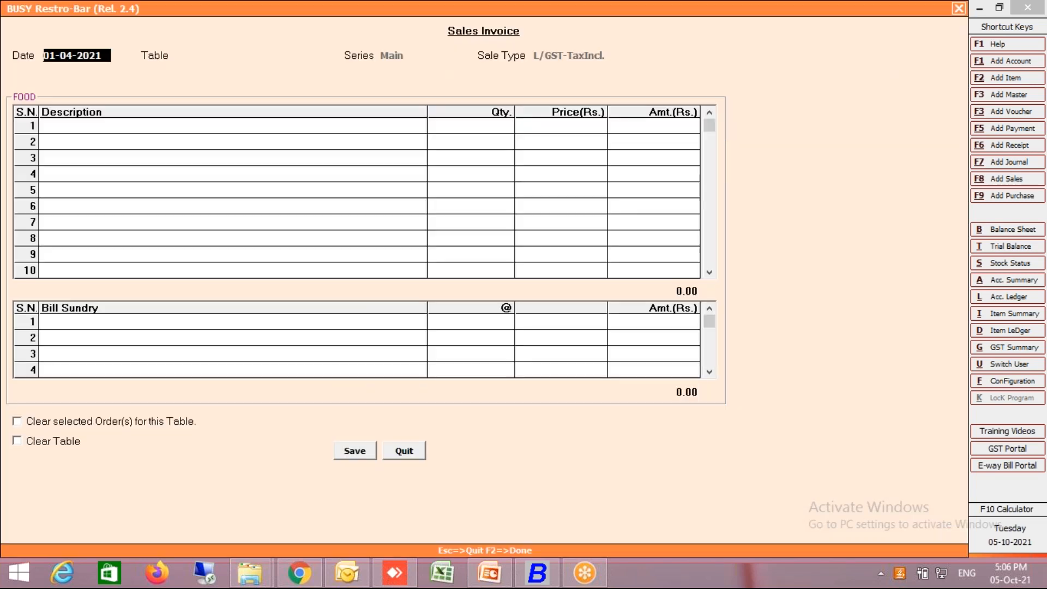
key(Escape)
key(Return)
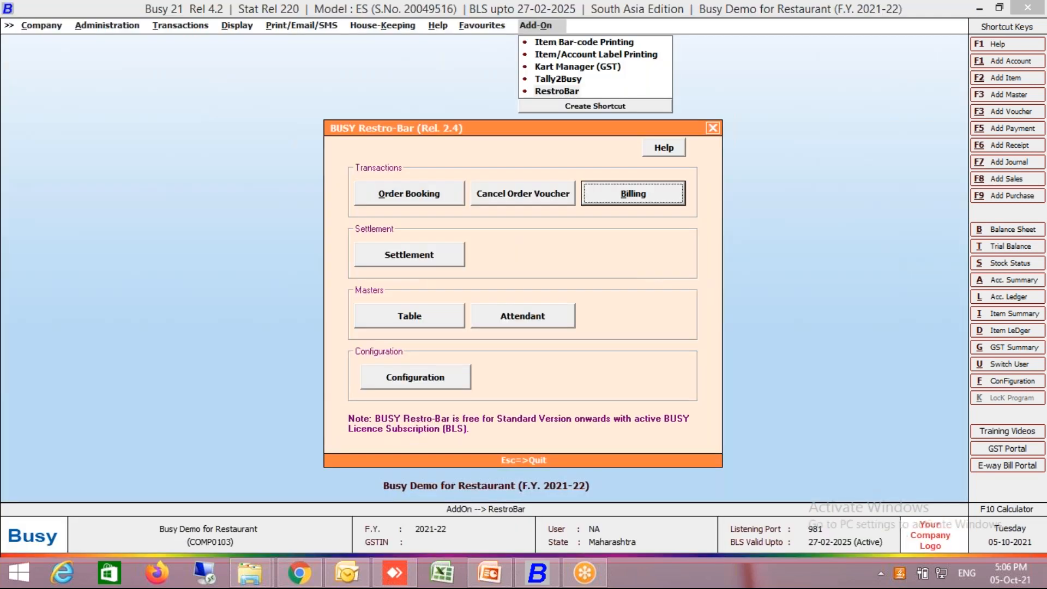
- Look up the invoice voucher number in table T102's settlement details from order booking, and quit without saving
click(423, 197)
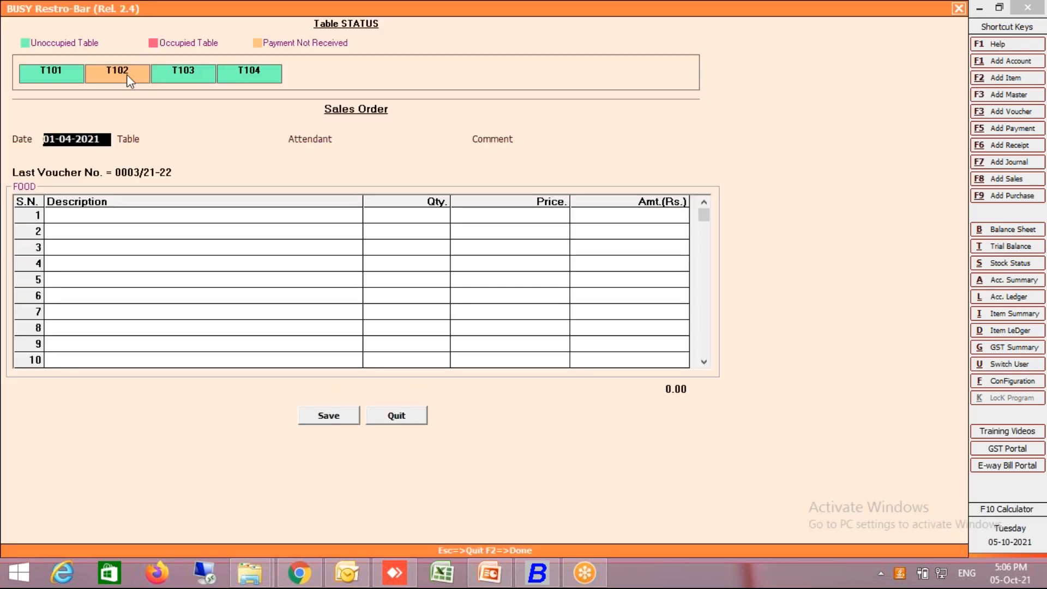
click(126, 74)
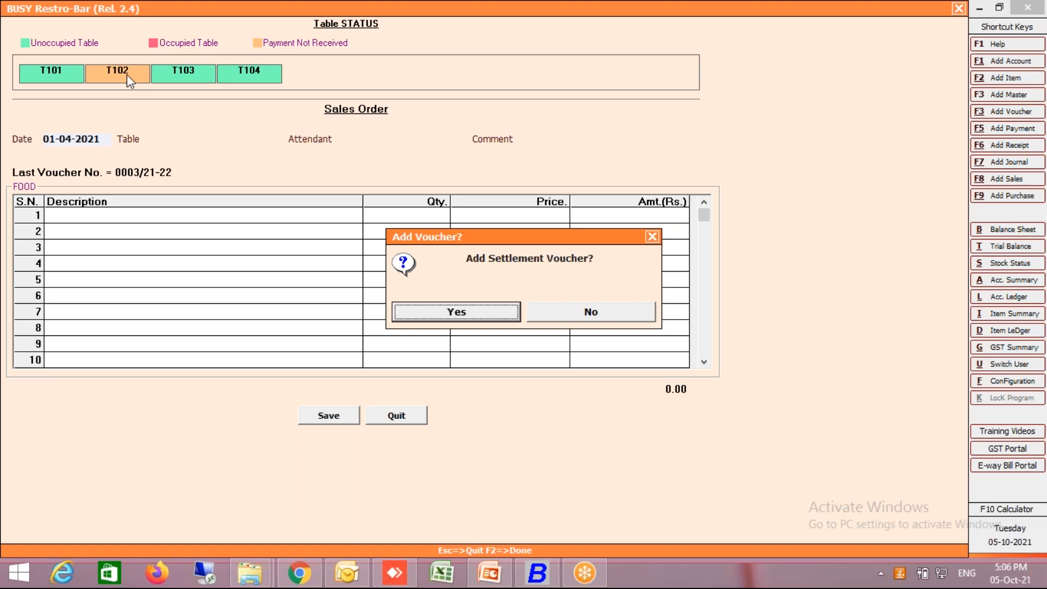
key(Return)
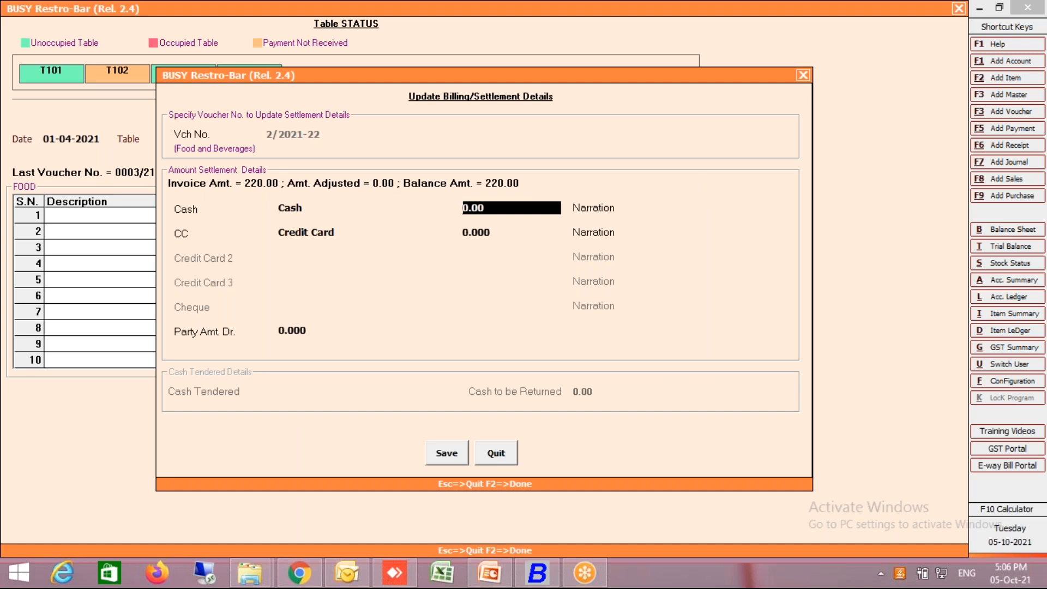
key(Escape)
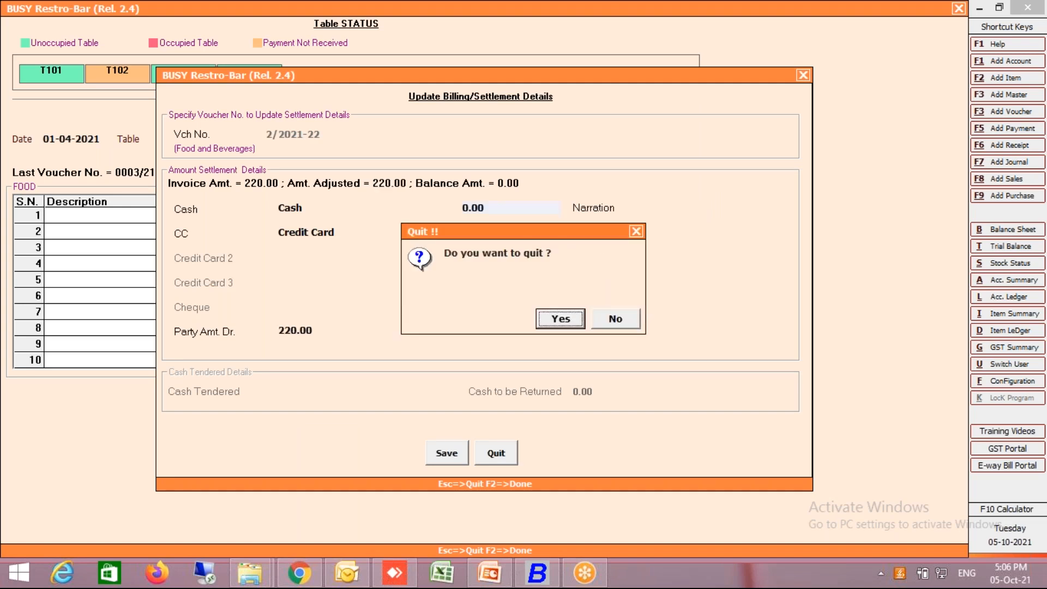
key(Return)
key(Escape)
key(Return)
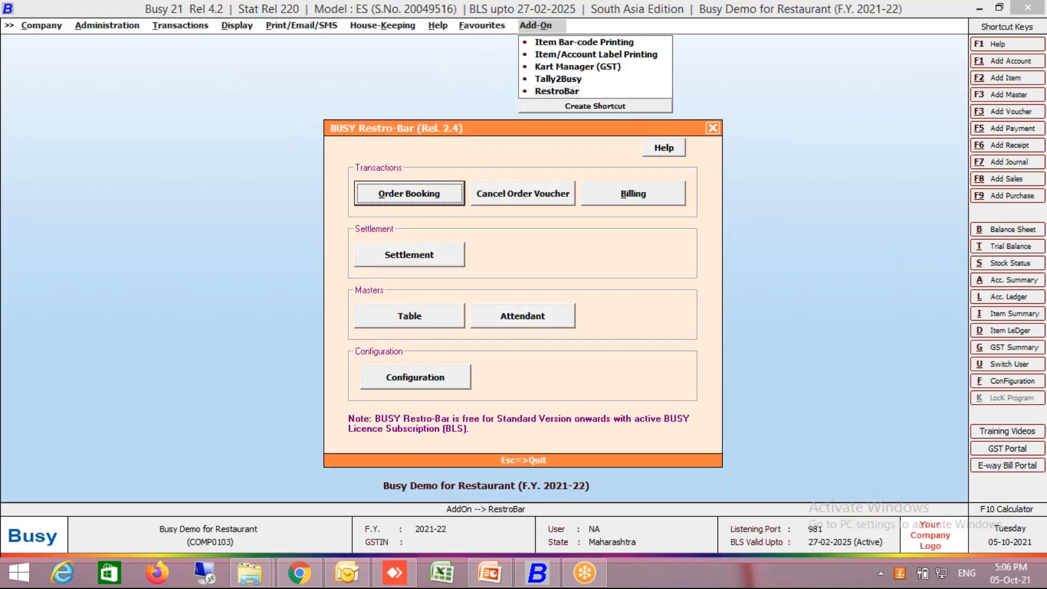
- Load voucher 2/2021-22 in the standalone settlement form, confirm it with zero cash and card amounts, and reopen order booking
key(Right)
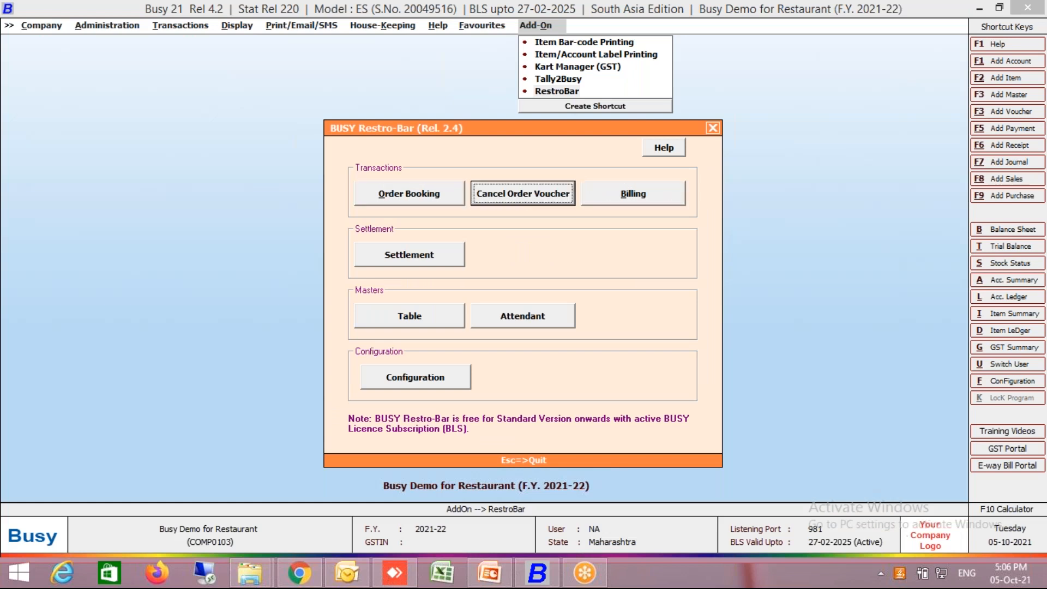
click(415, 264)
text(2)
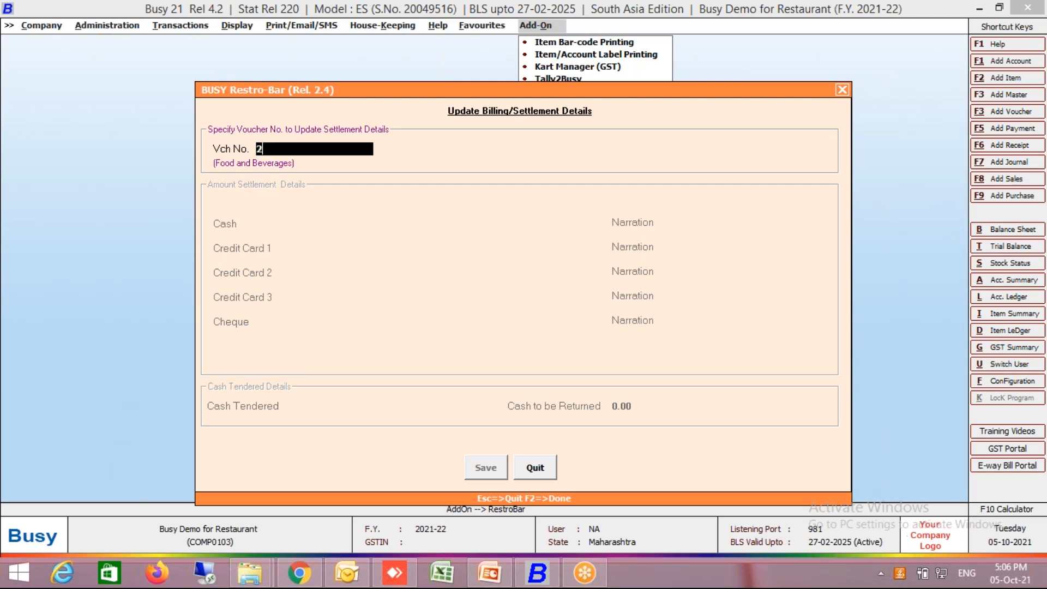
text(/2021-22)
key(Return)
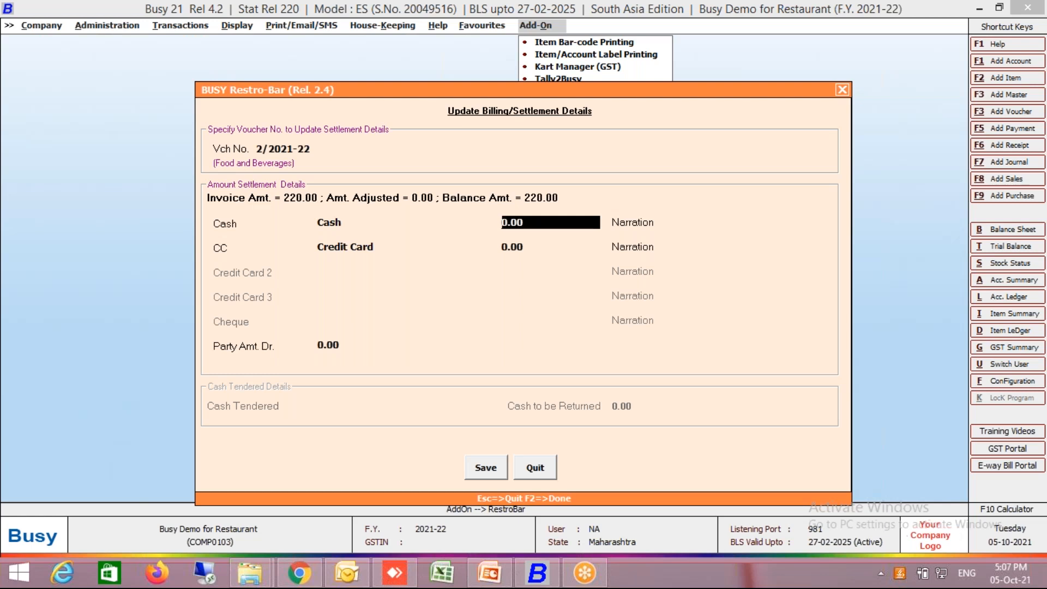
key(F2)
key(Return)
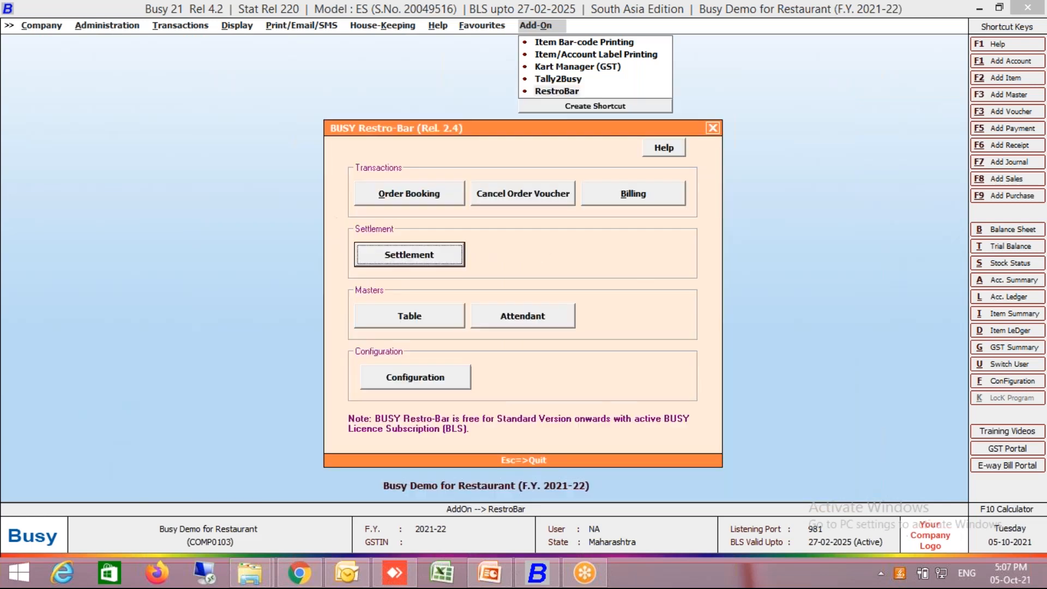
click(410, 198)
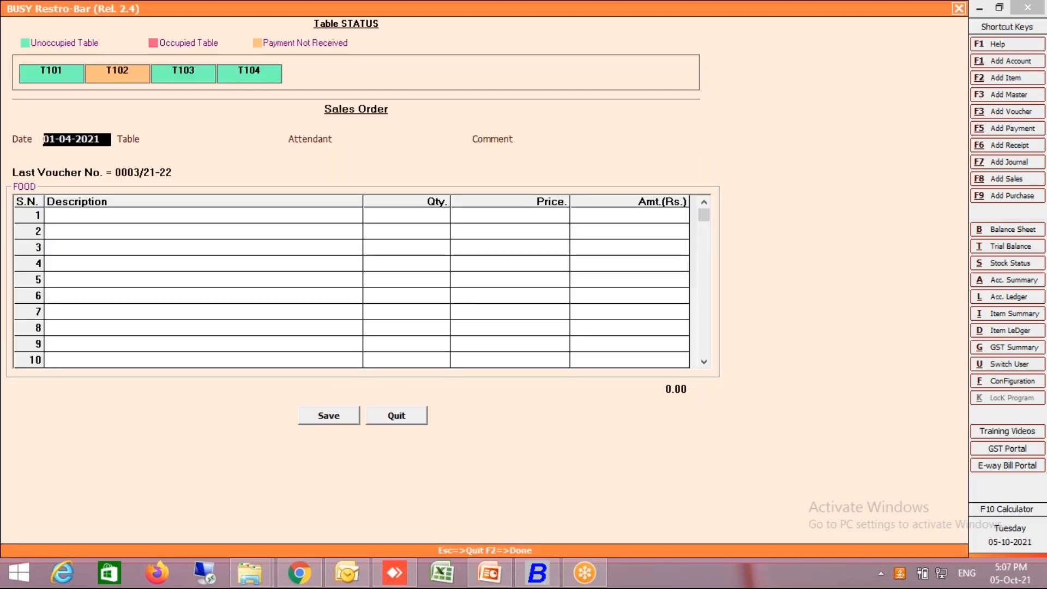